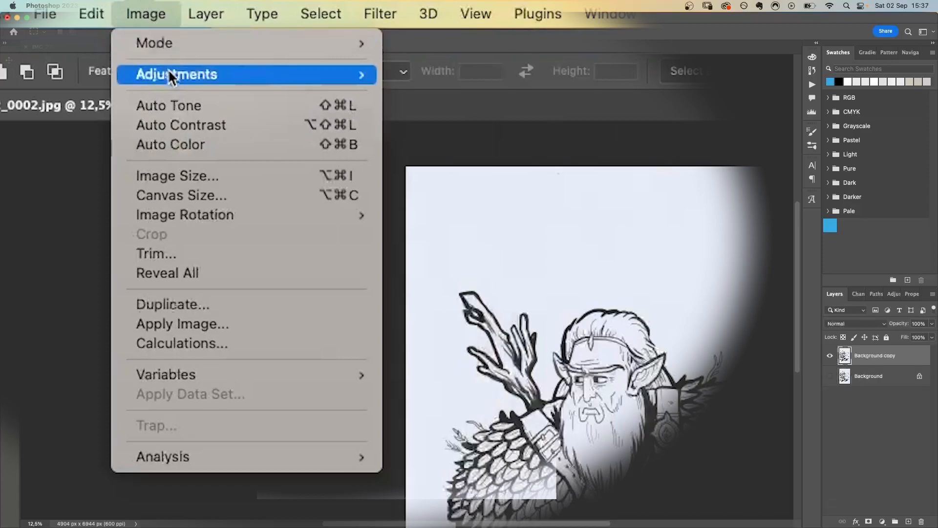
- Apply a Threshold adjustment at level 197 to the Background copy layer
click(491, 348)
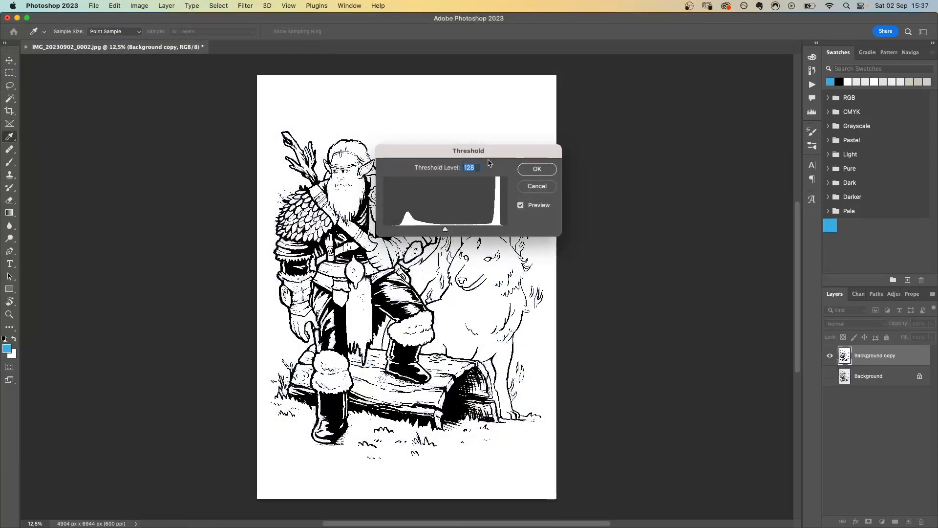
drag(488, 161, 598, 149)
drag(557, 219, 586, 218)
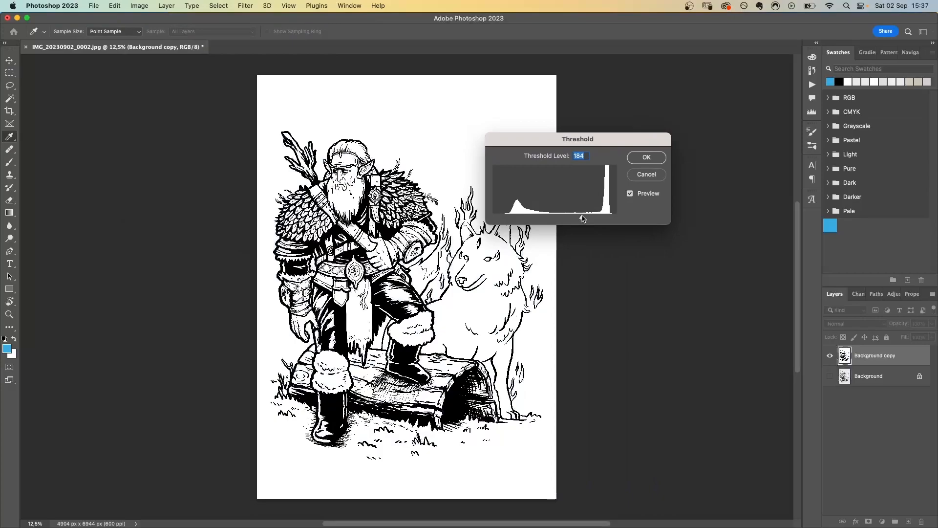
drag(586, 219, 584, 219)
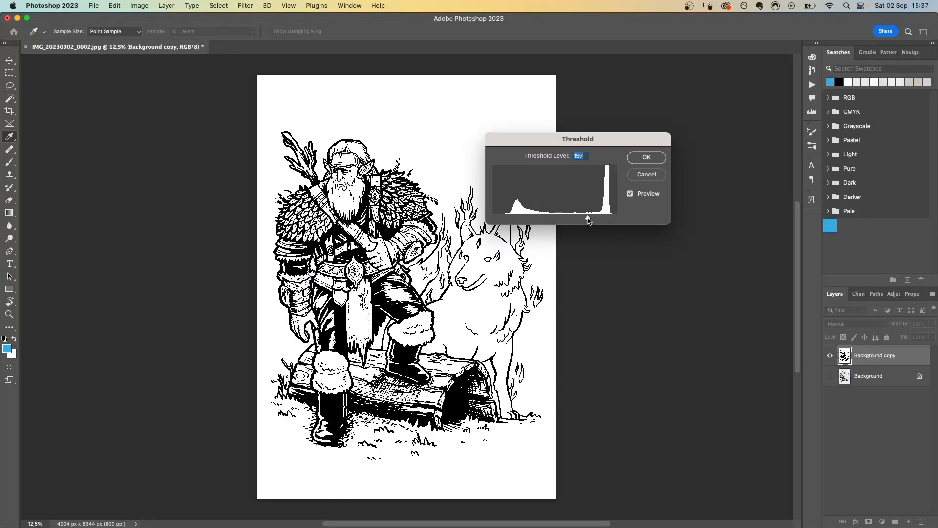
click(642, 158)
- Examine the thresholded line art up close across the warrior and the wolf for line quality and stray specks
key(m)
scroll(355, 184, up, 5)
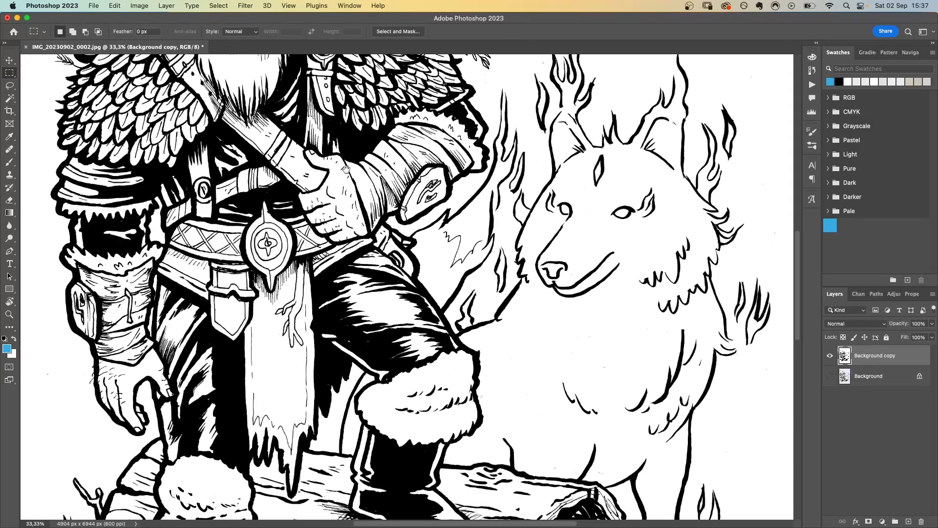
drag(346, 169, 357, 324)
drag(325, 148, 365, 223)
key(super+minus)
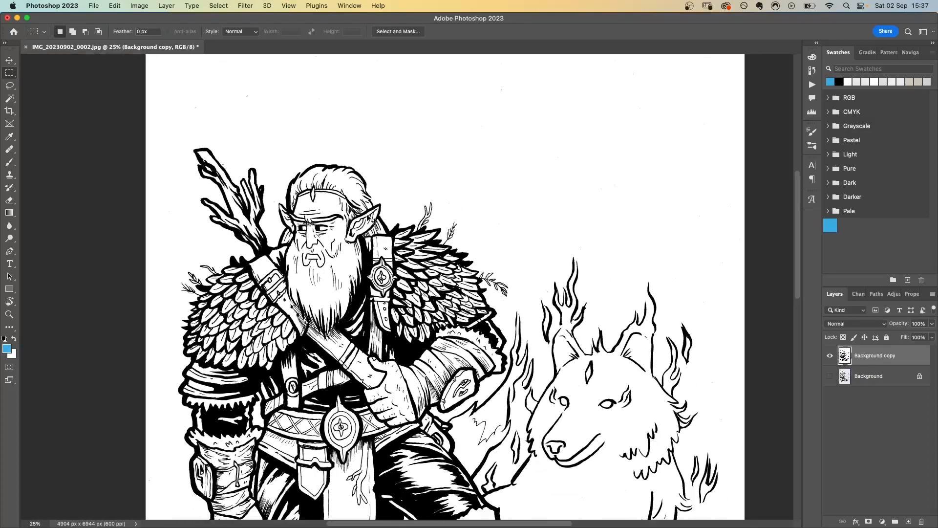
drag(371, 345, 343, 213)
key(super+minus)
drag(396, 301, 368, 275)
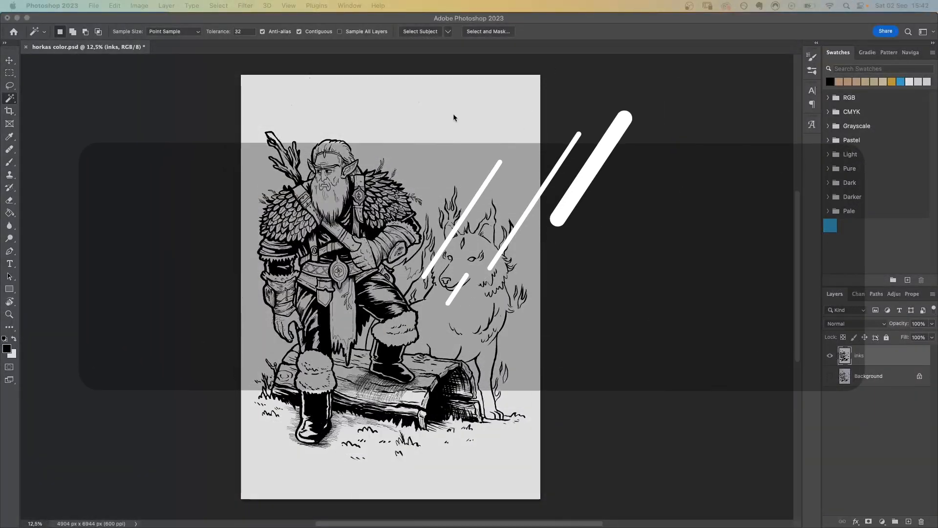
- Select the white areas of the inks layer with Color Range at fuzziness 48, delete them and clear the selection
key(F6)
click(211, 5)
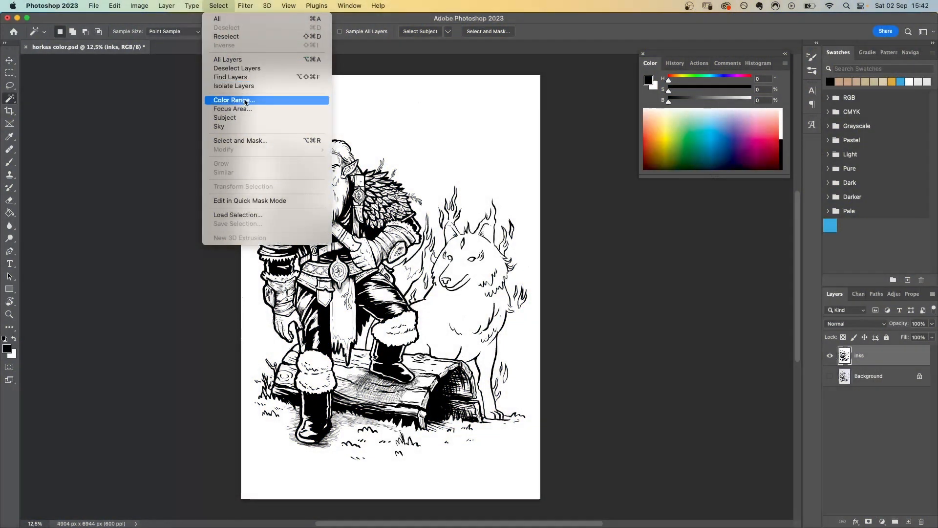
click(234, 99)
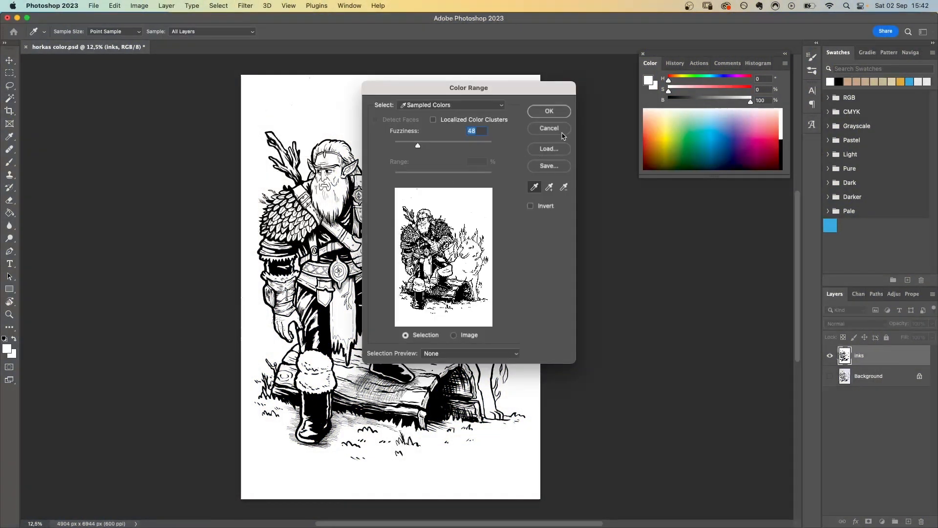
click(549, 111)
key(Delete)
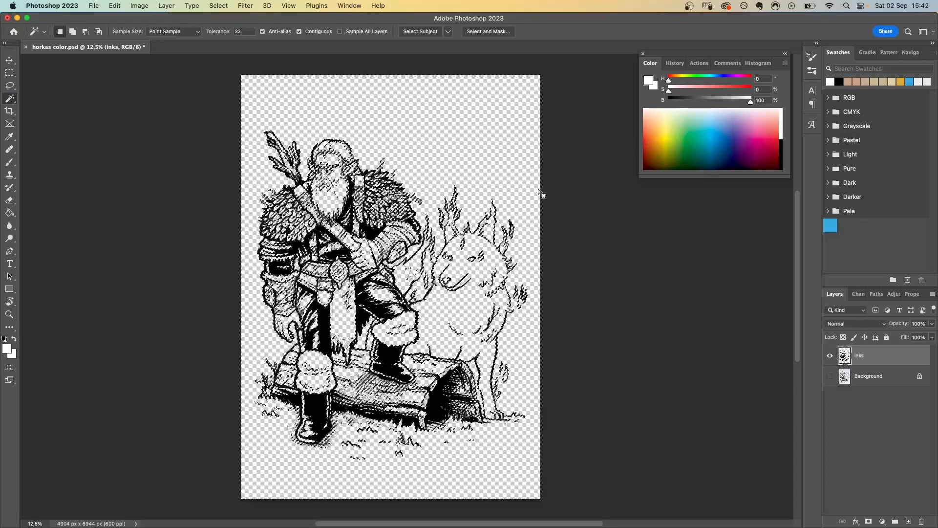
key(super+d)
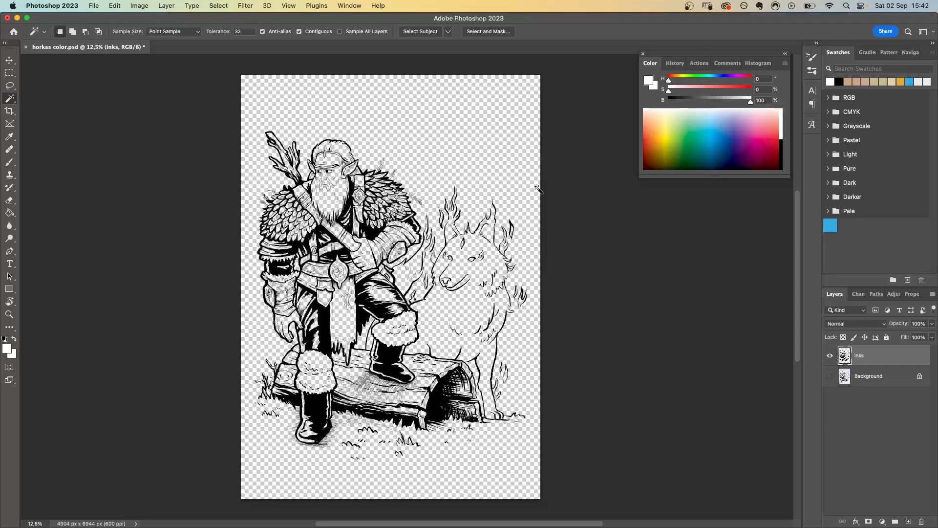
key(v)
scroll(468, 180, up, 5)
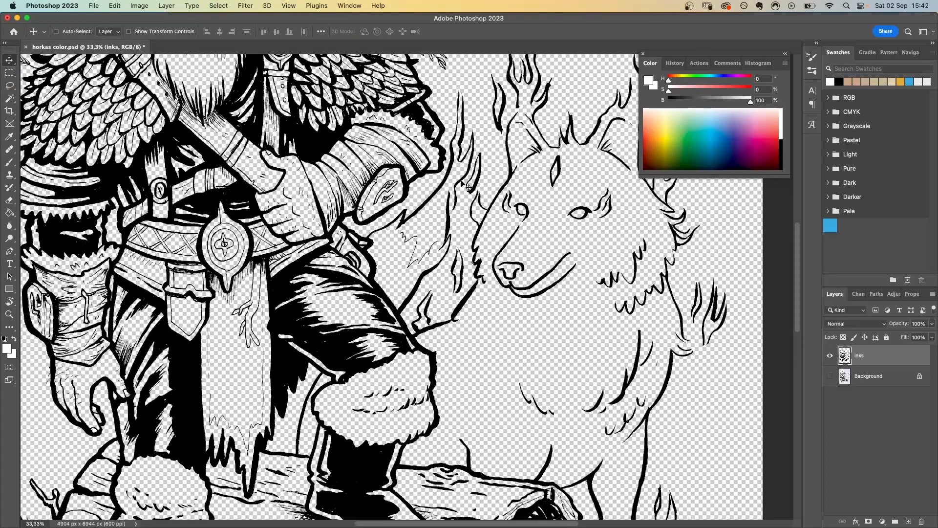
scroll(468, 187, down, 3)
key(super+minus)
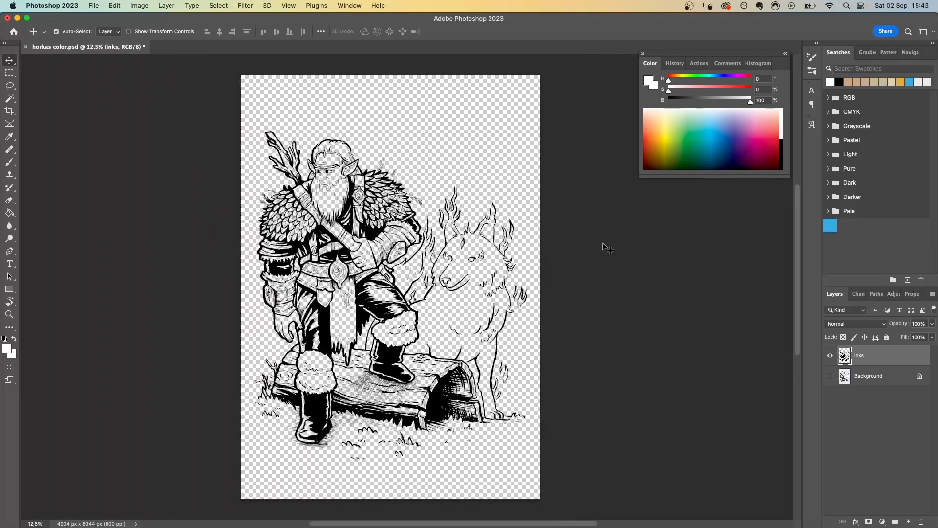
- Add a new layer and place it directly beneath the inks layer
click(889, 406)
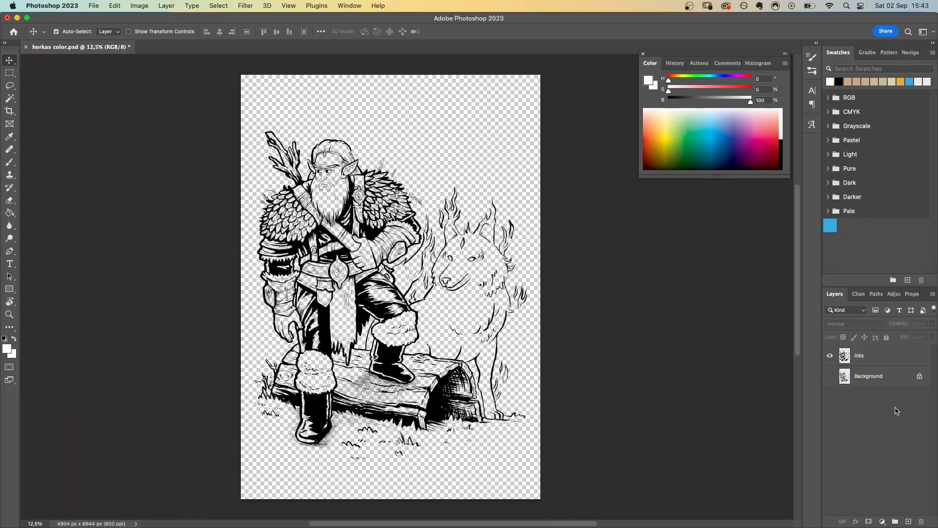
click(909, 521)
drag(872, 356, 873, 381)
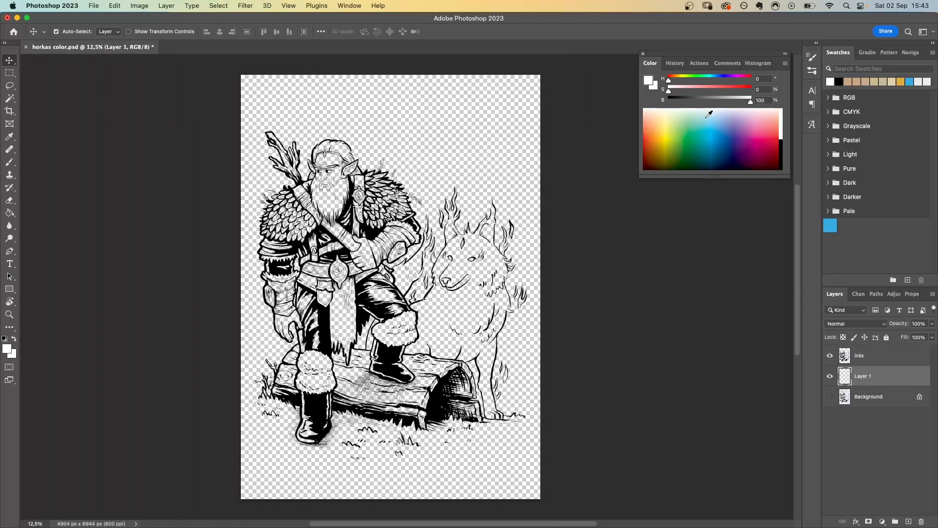
- Fill the new layer with a neutral gray of 50% brightness and rename it bg
text(50)
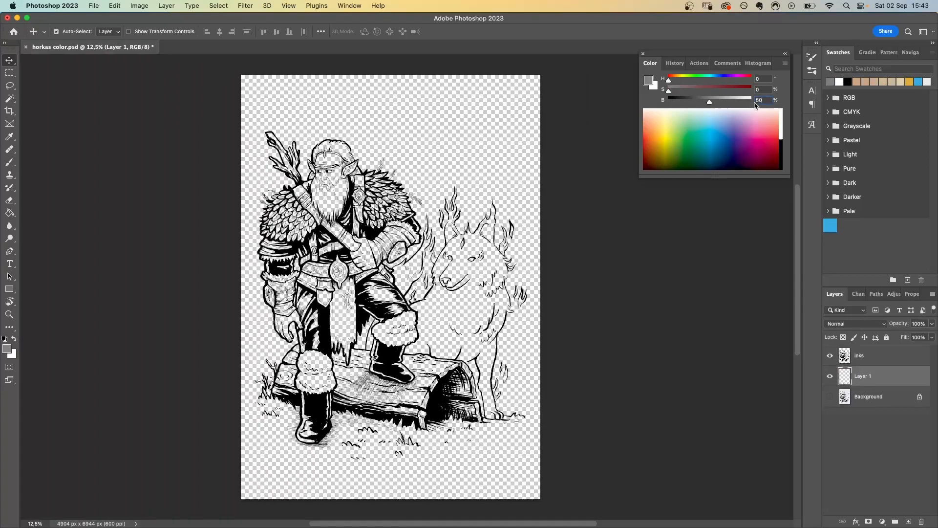
text(g)
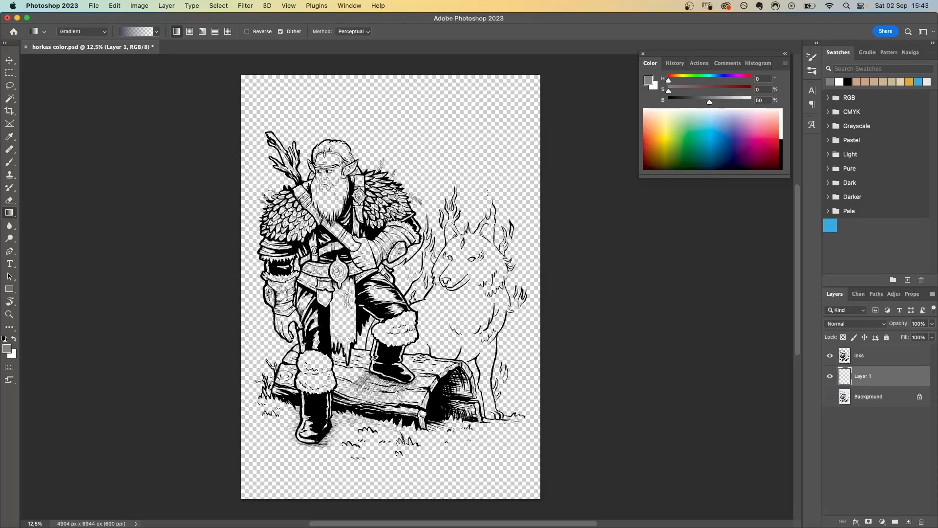
key(alt+BackSpace)
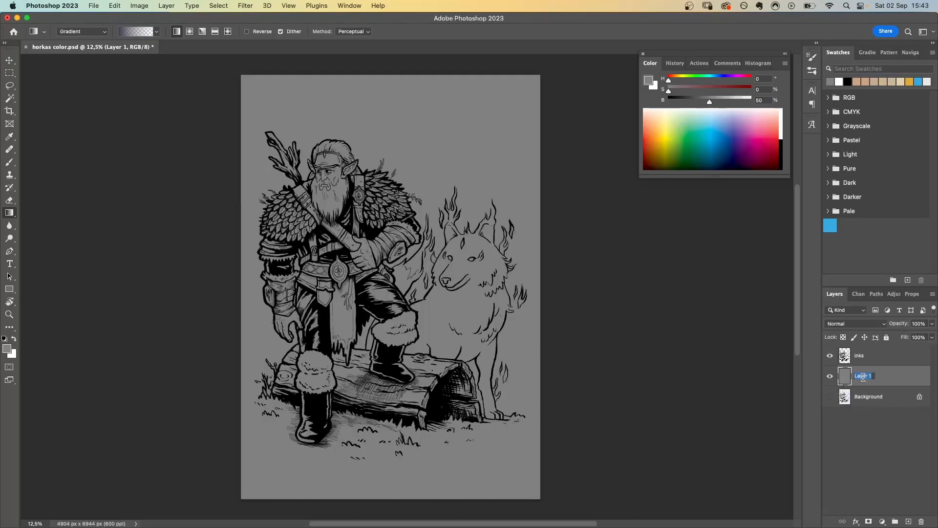
key(Return)
- Create a layer group at the top of the layer stack and name it color
click(880, 433)
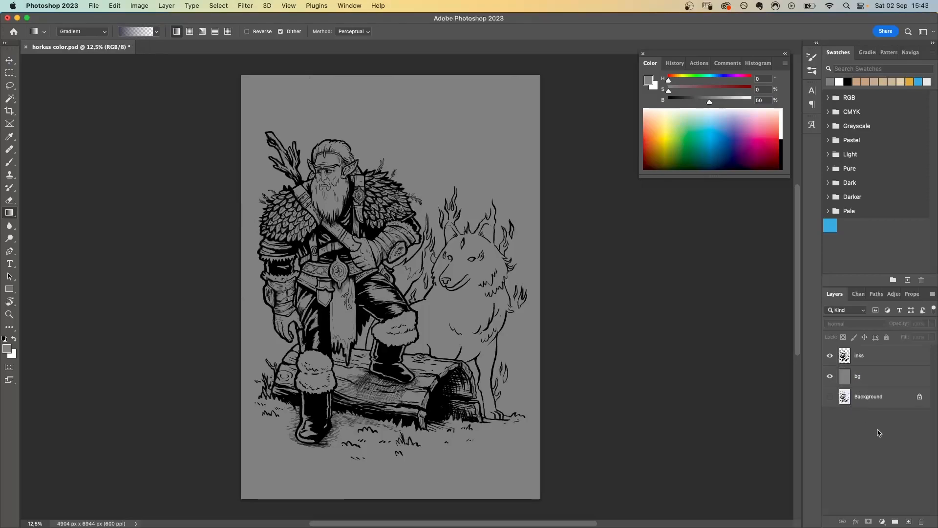
click(896, 520)
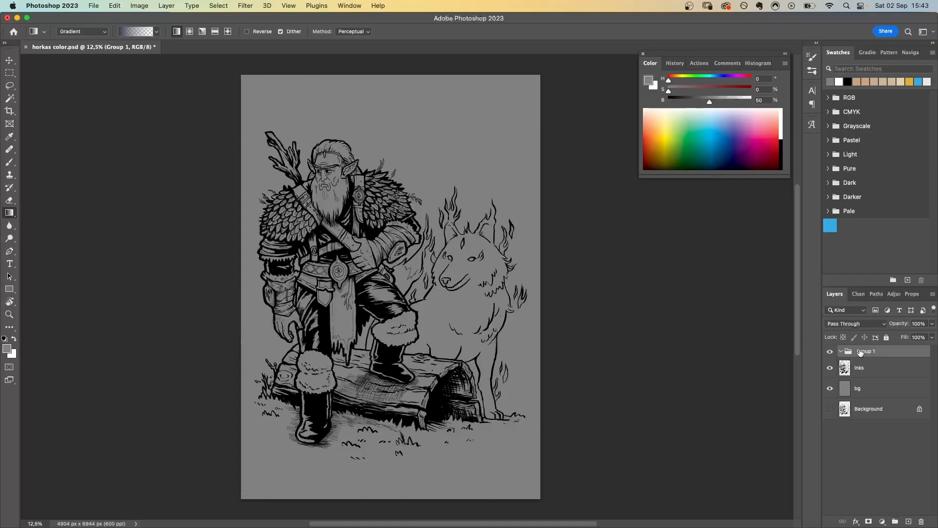
key(Return)
- On the inks layer, select the empty area around the figures with the Magic Wand, adding an enclosed gap to the selection
key(w)
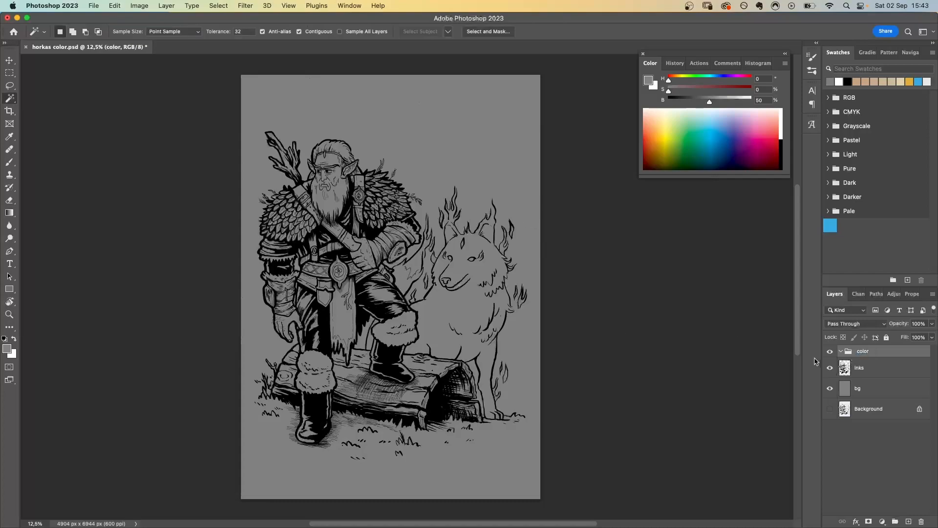
click(872, 374)
click(496, 188)
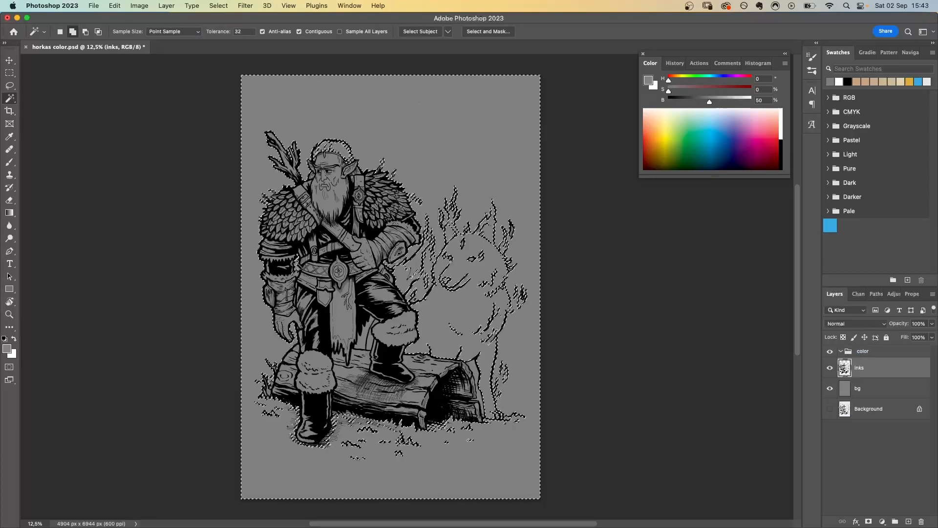
shift+click(299, 263)
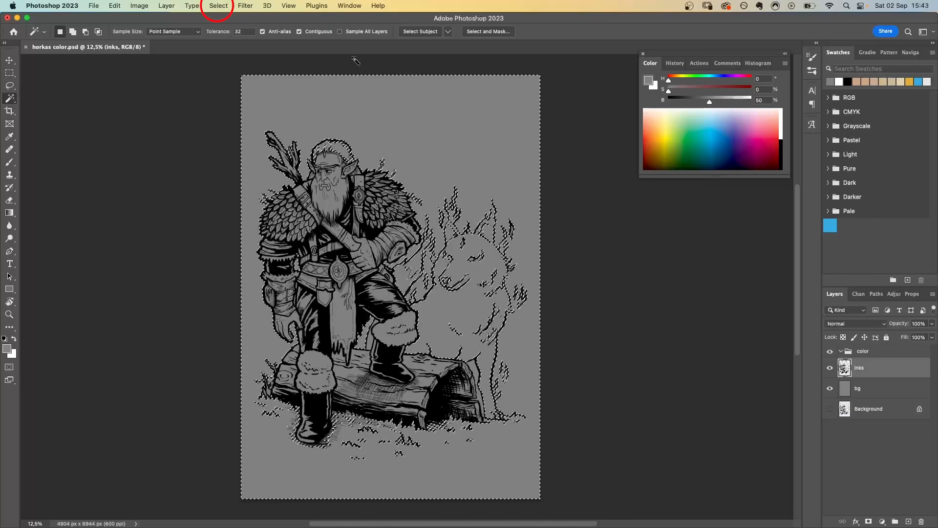
- Expand the selection of the empty surroundings and invert it so it covers the figures
click(219, 5)
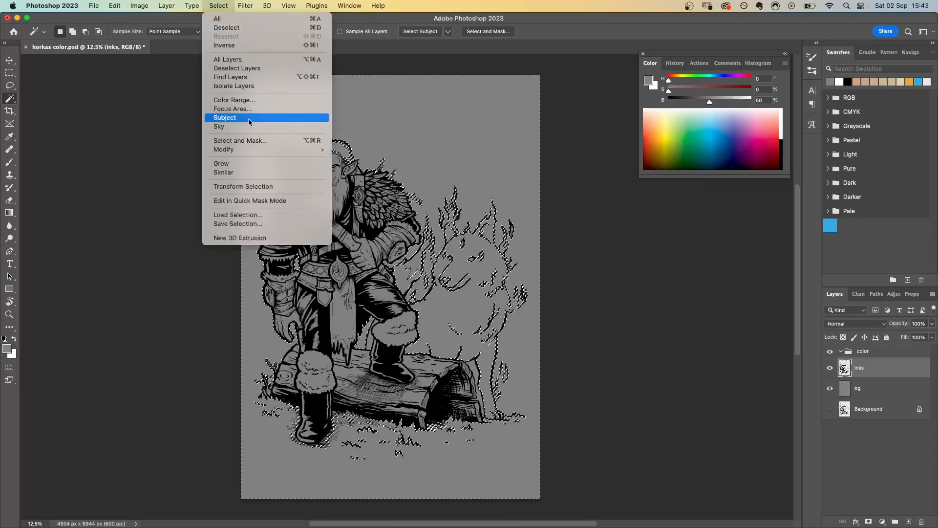
mouse_move(310, 153)
click(354, 167)
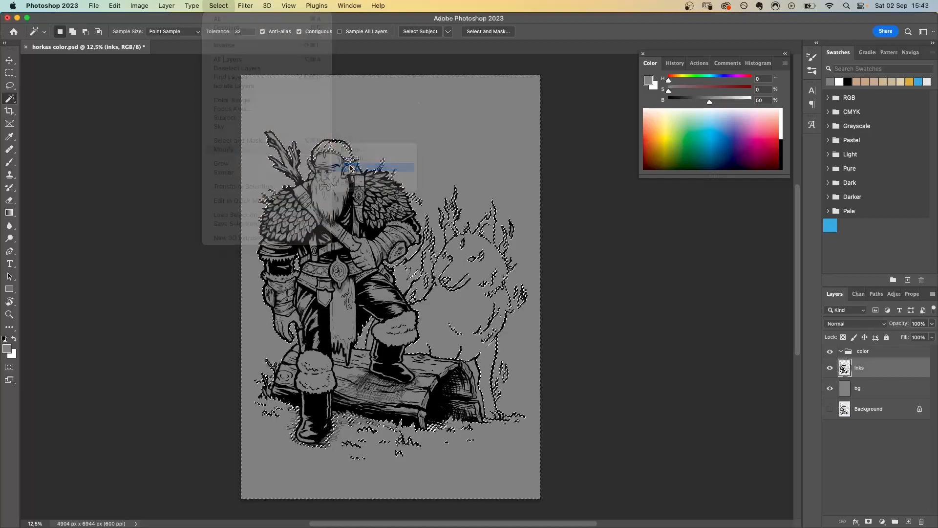
click(706, 207)
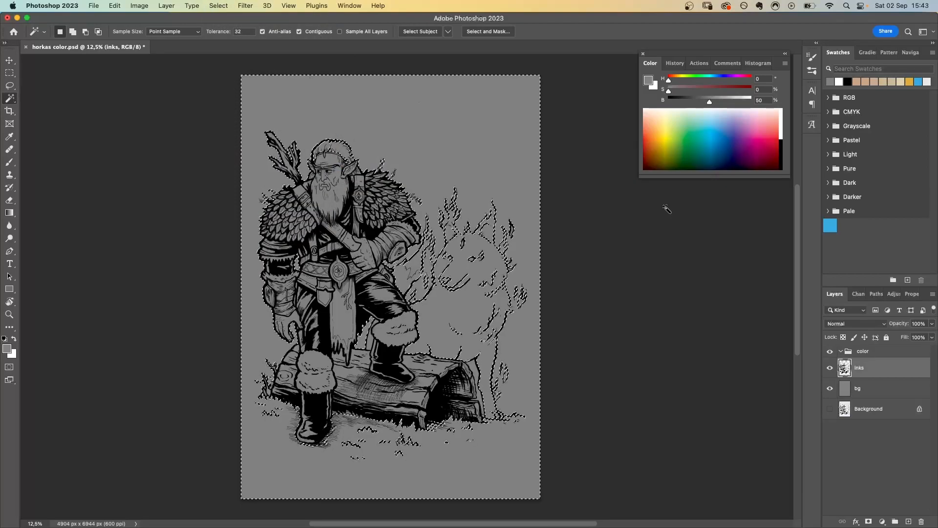
click(219, 6)
click(237, 45)
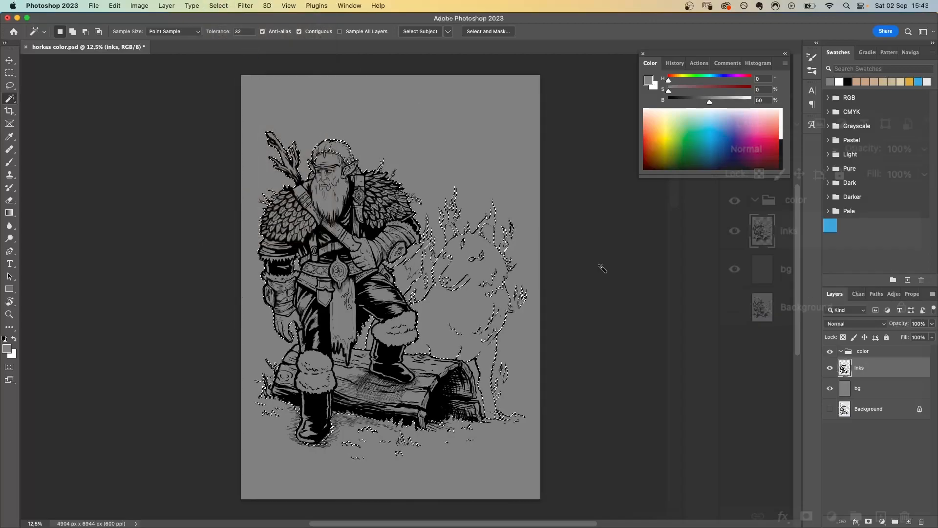
- Mask the color group with the current selection and add a new layer inside the group
click(807, 204)
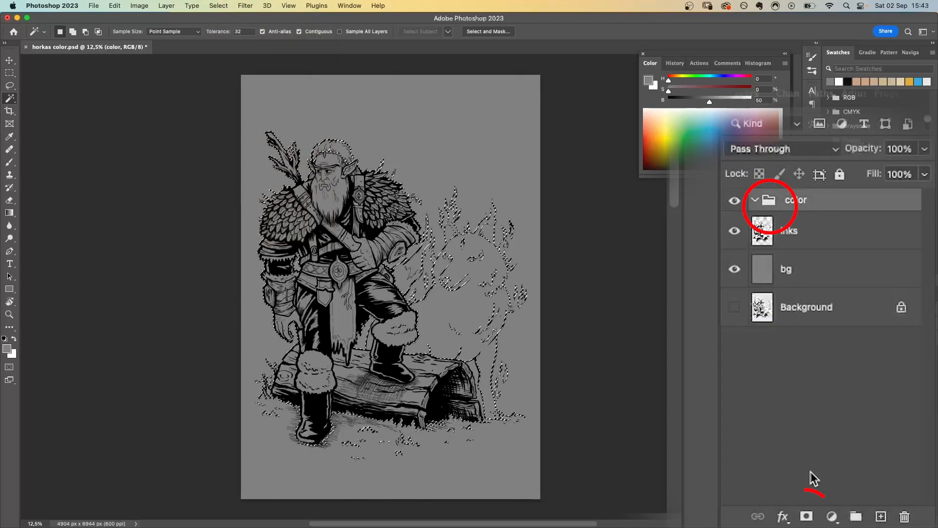
click(806, 516)
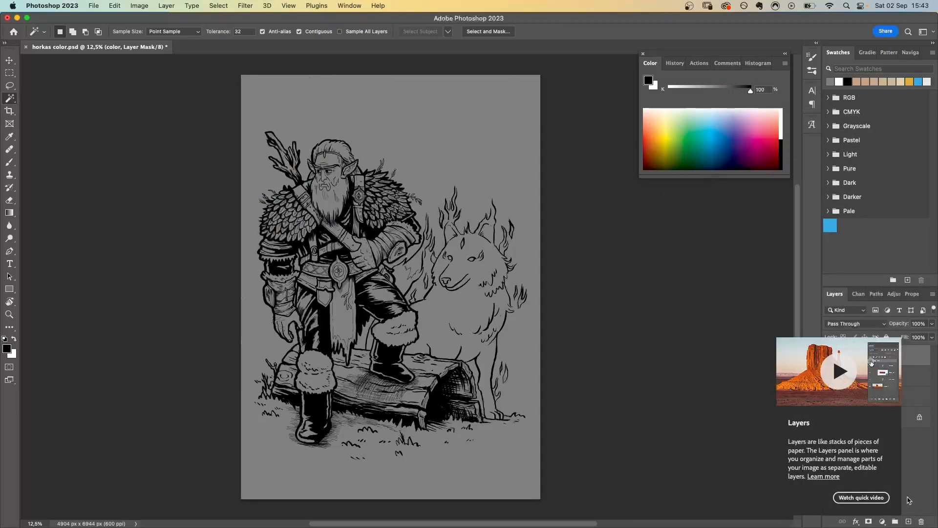
click(908, 521)
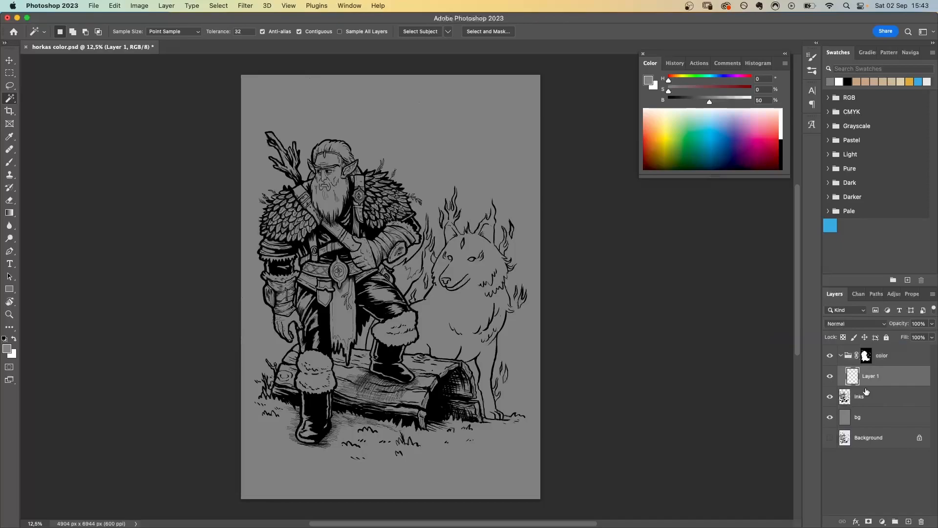
- Set the foreground colour to a beige with hue 34, saturation 26% and brightness 74% for the Brush tool
key(b)
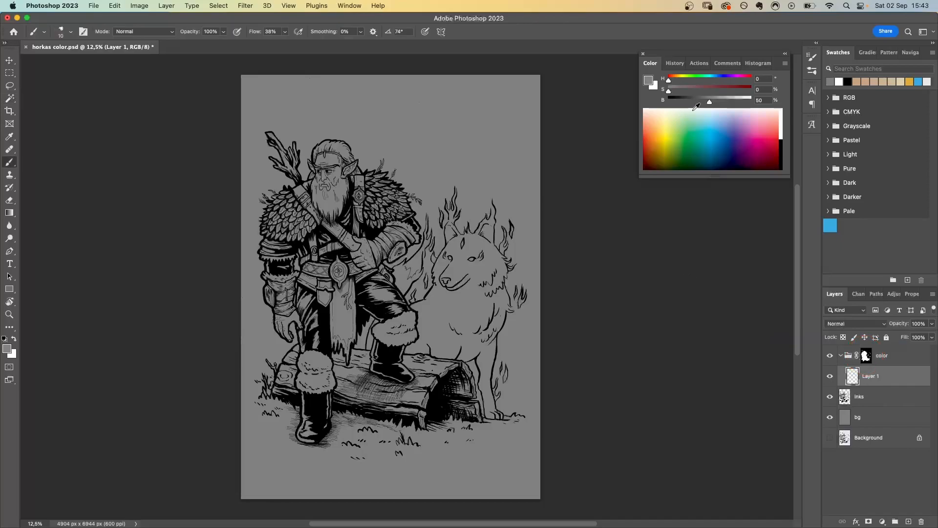
click(674, 80)
drag(677, 91, 730, 103)
click(720, 102)
click(675, 81)
click(676, 81)
click(691, 91)
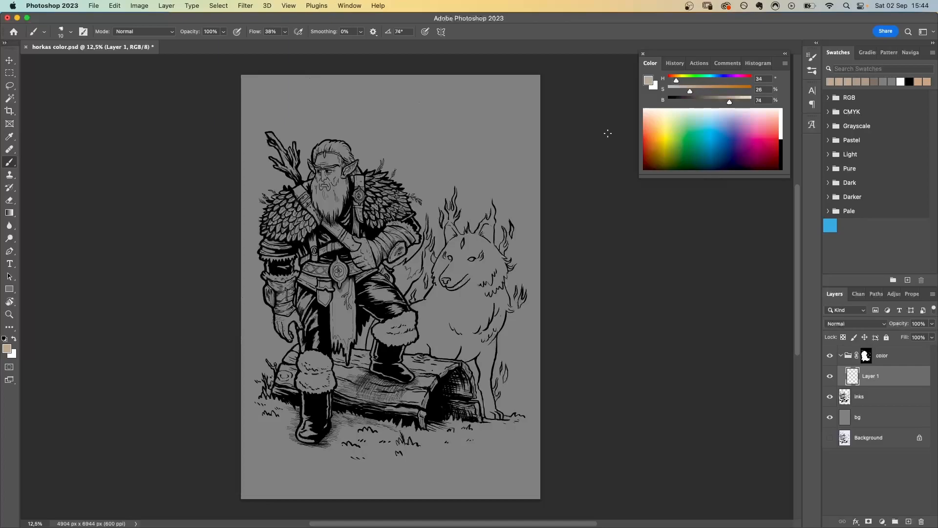
- Place the inks layer above the color group and fill the layer inside the group with the beige foreground colour
key(alt+BackSpace)
key(super+z)
drag(875, 402, 872, 348)
click(864, 395)
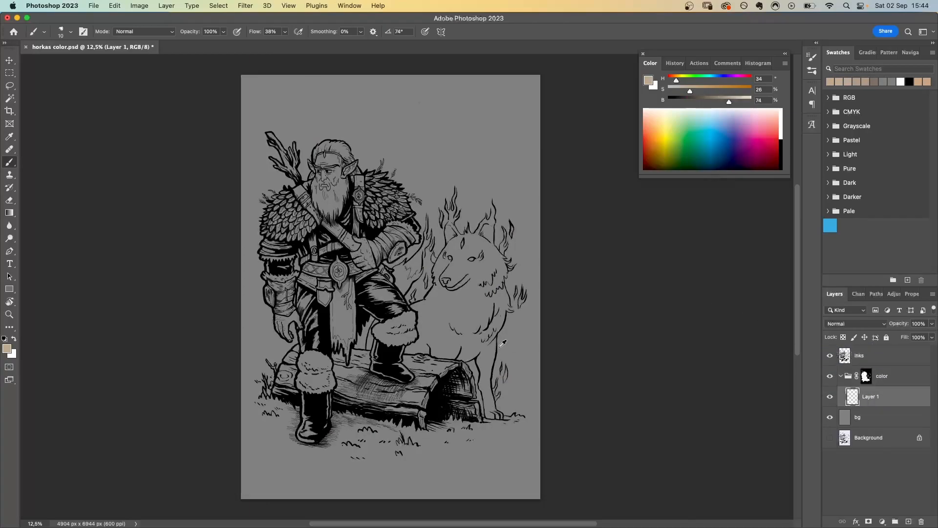
key(alt+BackSpace)
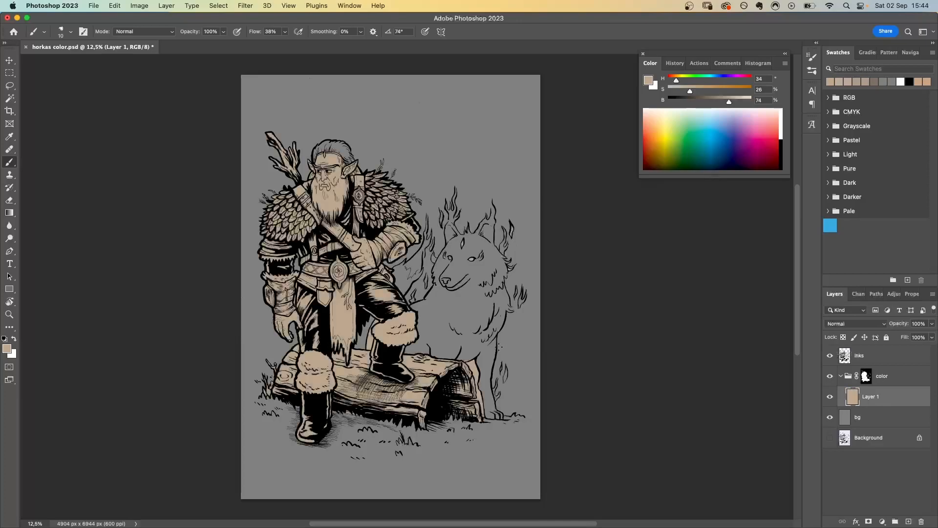
- Target the color group's mask and set up the Hard Round Pressure Size brush at 369 px with white as foreground
click(866, 377)
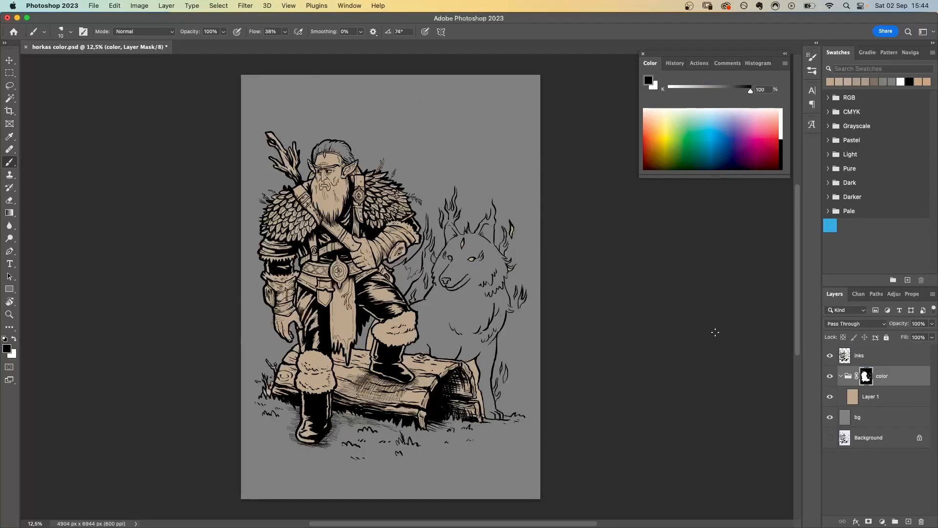
key(super+plus)
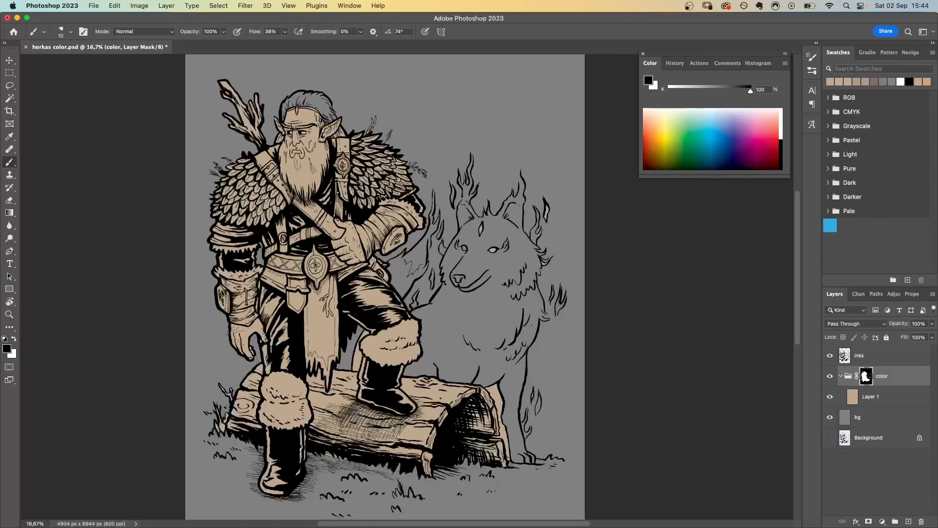
right_click(357, 186)
click(519, 320)
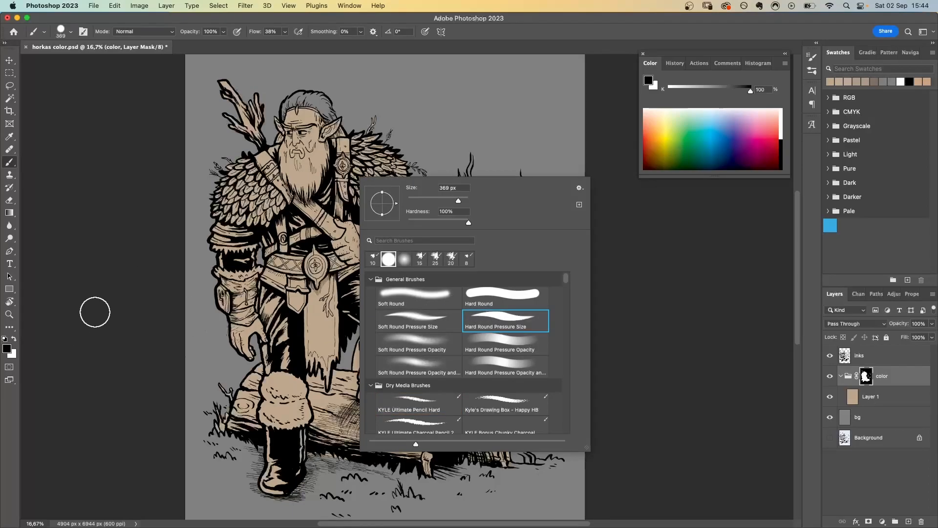
click(36, 345)
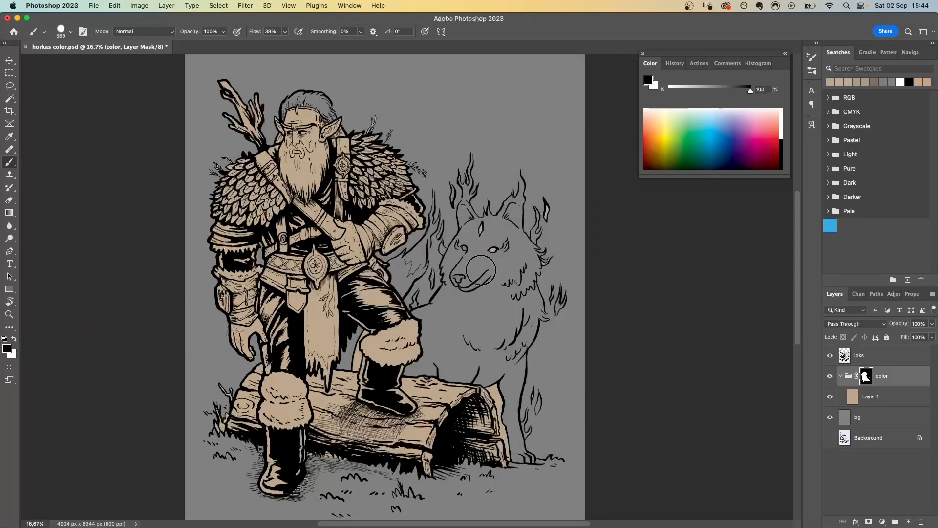
key(x)
mouse_move(479, 273)
mouse_down()
mouse_move(464, 326)
mouse_move(480, 265)
mouse_move(459, 298)
mouse_up()
key(super+z)
key(super+z)
- Show the Navigator and paint white on the color group's mask to reveal the base colour in the man's hair
key(z)
mouse_move(358, 154)
mouse_down()
mouse_move(396, 242)
mouse_move(386, 225)
mouse_up()
drag(218, 227, 301, 359)
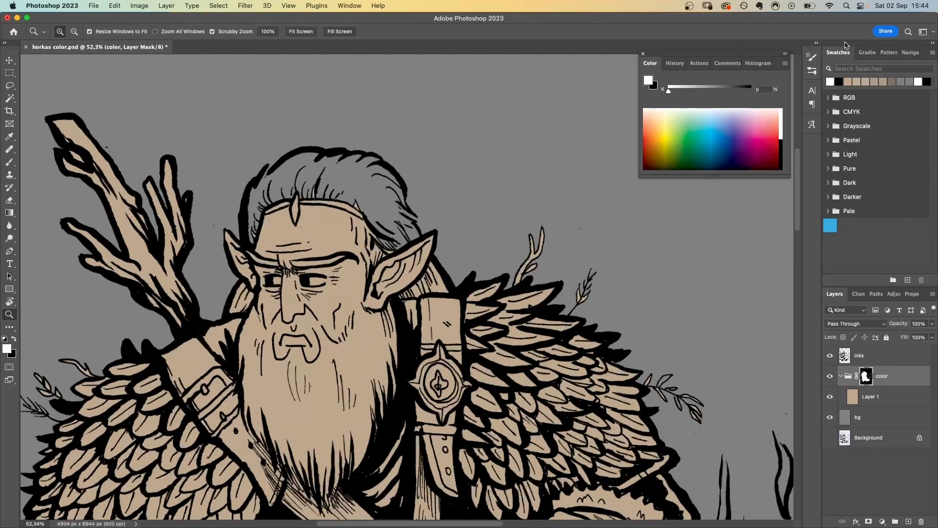
click(910, 52)
right_click(304, 200)
key(Escape)
key(b)
mouse_move(304, 199)
mouse_down()
mouse_move(274, 185)
mouse_move(325, 157)
mouse_move(400, 212)
mouse_move(374, 168)
mouse_up()
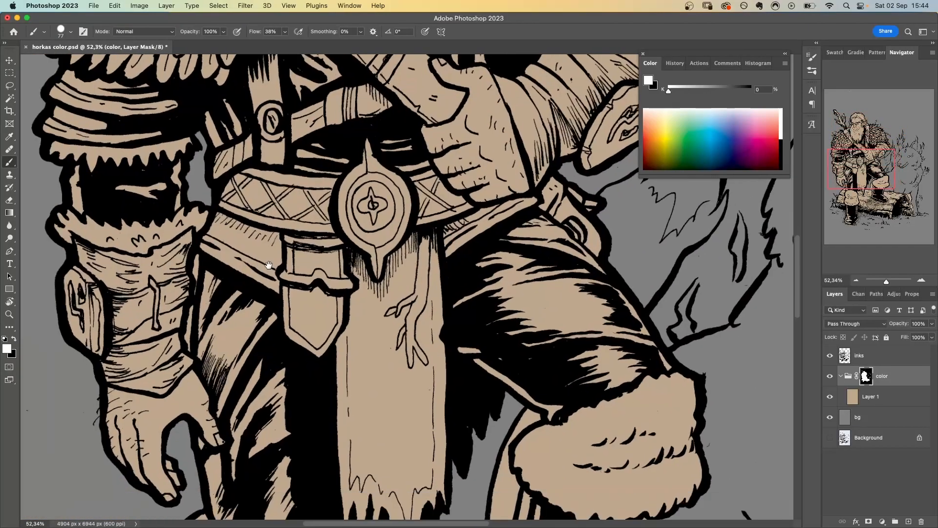
- Paint black on the mask with a small brush to hide base colour spilling into the ground around the log and boot
scroll(241, 253, left, 2)
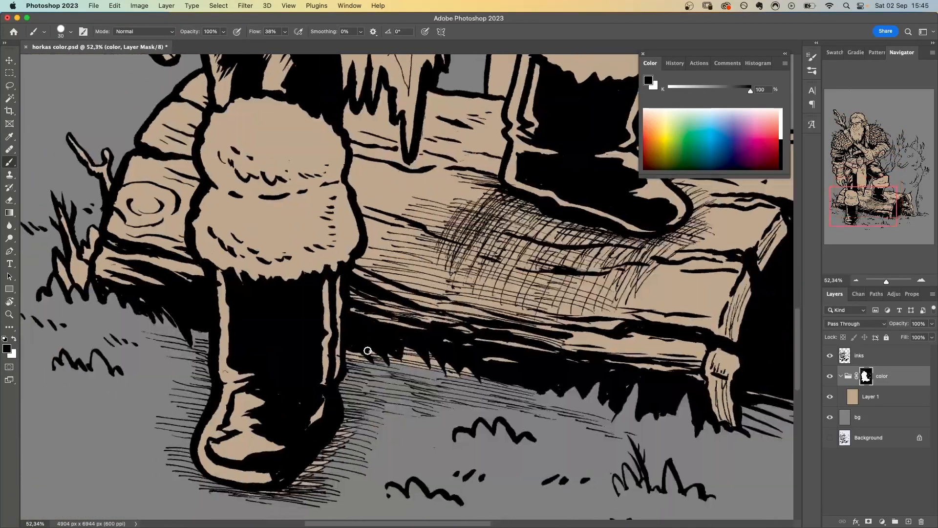
scroll(405, 303, down, 3)
scroll(377, 304, right, 4)
drag(423, 324, 452, 426)
mouse_move(455, 454)
mouse_down()
mouse_move(426, 316)
mouse_move(455, 409)
mouse_up()
key(super+z)
key(bracketleft)
key(bracketleft)
key(bracketleft)
drag(522, 222, 541, 374)
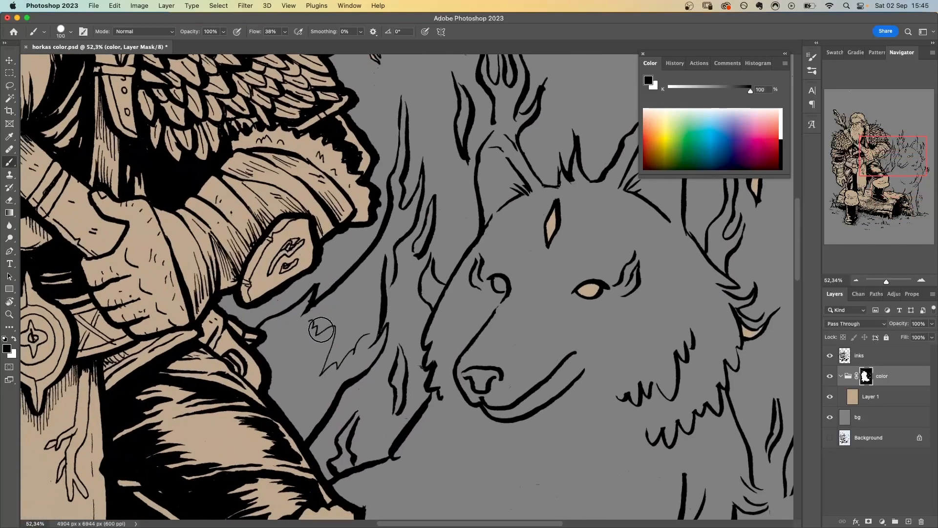
- Paint white on the mask to reveal the base colour inside the wolf's tail
mouse_move(314, 325)
mouse_down()
mouse_move(293, 317)
mouse_move(288, 371)
mouse_move(341, 313)
mouse_move(317, 313)
mouse_up()
mouse_move(337, 342)
mouse_down()
mouse_move(352, 400)
mouse_move(372, 244)
mouse_up()
scroll(371, 244, up, 3)
mouse_move(376, 322)
mouse_down()
mouse_move(385, 285)
mouse_move(374, 290)
mouse_move(376, 228)
mouse_up()
scroll(397, 328, down, 10)
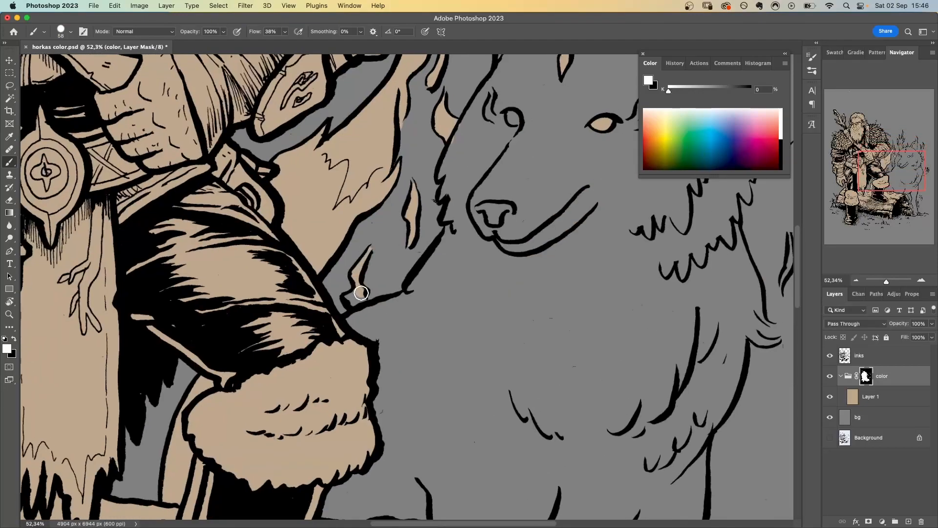
- Reveal the base colour in the small flames between the wolf's tail and chest on the mask
drag(384, 337, 421, 305)
scroll(421, 305, up, 3)
mouse_move(362, 289)
mouse_down()
mouse_move(379, 241)
mouse_move(350, 192)
mouse_move(374, 193)
mouse_up()
scroll(379, 241, up, 4)
scroll(371, 205, up, 4)
mouse_move(362, 230)
mouse_down()
mouse_move(372, 194)
mouse_move(372, 245)
mouse_move(390, 229)
mouse_move(393, 124)
mouse_up()
scroll(394, 124, down, 3)
- Continue revealing the base colour in the flames around the wolf's head and ears on the mask
right_click(334, 239)
mouse_move(401, 255)
mouse_down()
mouse_move(360, 251)
mouse_move(442, 217)
mouse_move(418, 156)
mouse_move(420, 230)
mouse_up()
scroll(430, 210, right, 3)
key(x)
key(x)
scroll(420, 230, down, 3)
mouse_move(337, 215)
mouse_down()
mouse_move(337, 244)
mouse_move(324, 230)
mouse_up()
scroll(325, 231, down, 5)
- Enlarge the brush and fill the wolf's head with white on the mask, switching to black for edge corrections
key(bracketright)
key(bracketright)
key(bracketright)
key(bracketright)
key(x)
mouse_move(306, 192)
mouse_down()
mouse_move(334, 199)
mouse_move(370, 450)
mouse_move(473, 186)
mouse_up()
key(x)
mouse_move(514, 122)
mouse_down()
mouse_move(390, 289)
mouse_move(391, 348)
mouse_up()
mouse_move(442, 254)
mouse_down()
mouse_move(478, 265)
mouse_move(433, 214)
mouse_up()
- Extend the mask's white area over the wolf's chest and outer flames, alternating white and black to refine the edges
scroll(433, 213, up, 3)
scroll(433, 214, right, 3)
mouse_move(337, 274)
mouse_down()
mouse_move(323, 256)
mouse_move(360, 236)
mouse_move(364, 164)
mouse_move(367, 236)
mouse_move(386, 235)
mouse_move(365, 265)
mouse_move(367, 310)
mouse_move(397, 306)
mouse_move(390, 234)
mouse_move(344, 296)
mouse_up()
scroll(397, 306, down, 3)
scroll(344, 296, down, 3)
key(x)
mouse_move(367, 246)
mouse_down()
mouse_move(379, 309)
mouse_move(401, 324)
mouse_move(392, 322)
mouse_up()
key(x)
key(x)
key(x)
drag(437, 231, 434, 293)
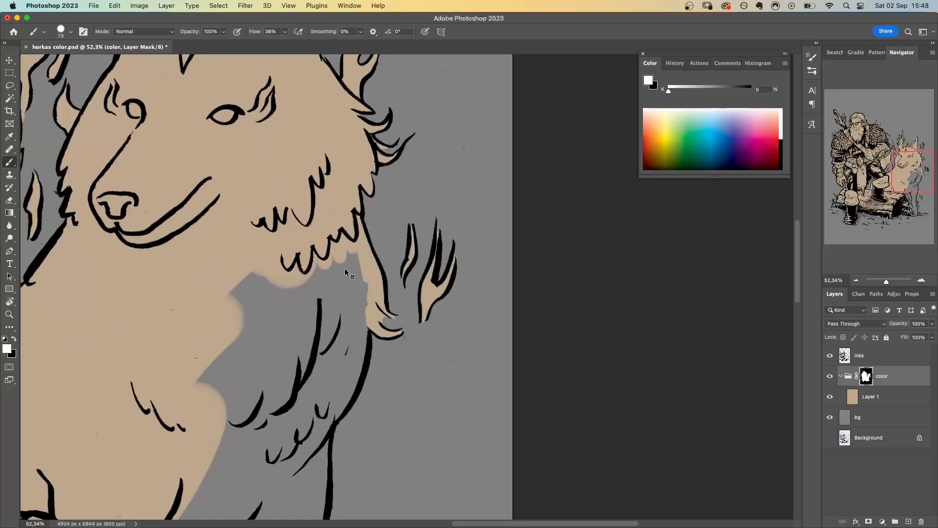
- Fill the unpainted area of the wolf's shoulder and back with white on the mask
mouse_move(348, 267)
mouse_down()
mouse_move(289, 297)
mouse_move(366, 267)
mouse_up()
drag(346, 268, 303, 313)
drag(303, 313, 355, 200)
mouse_move(287, 298)
mouse_down()
mouse_move(206, 415)
mouse_move(279, 405)
mouse_up()
key(x)
key(x)
drag(359, 381, 374, 271)
drag(373, 352, 372, 250)
mouse_move(345, 210)
mouse_down()
mouse_move(335, 316)
mouse_move(375, 442)
mouse_move(372, 346)
mouse_up()
- Finish masking the wolf's lower body and legs, correcting the edges with black and white strokes
key(x)
drag(388, 295, 381, 323)
key(x)
drag(382, 339, 390, 376)
drag(396, 386, 383, 308)
drag(386, 355, 397, 374)
mouse_move(413, 212)
mouse_down()
mouse_move(360, 318)
mouse_move(362, 336)
mouse_up()
mouse_move(412, 274)
mouse_down()
mouse_move(444, 226)
mouse_move(325, 247)
mouse_up()
mouse_move(325, 247)
mouse_down()
mouse_move(315, 299)
mouse_move(351, 431)
mouse_up()
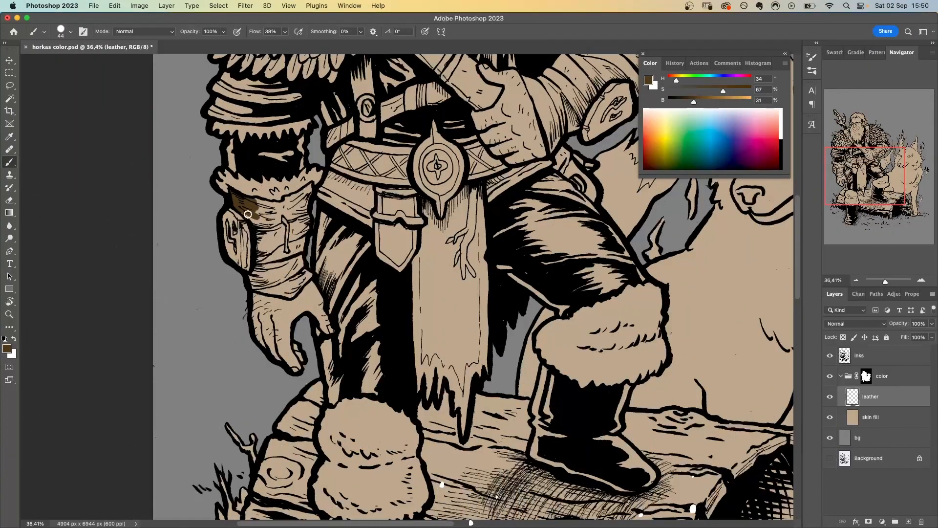
- Paint both of the man's forearm wraps dark brown on the leather layer
mouse_move(247, 214)
mouse_down()
mouse_move(267, 219)
mouse_move(261, 273)
mouse_up()
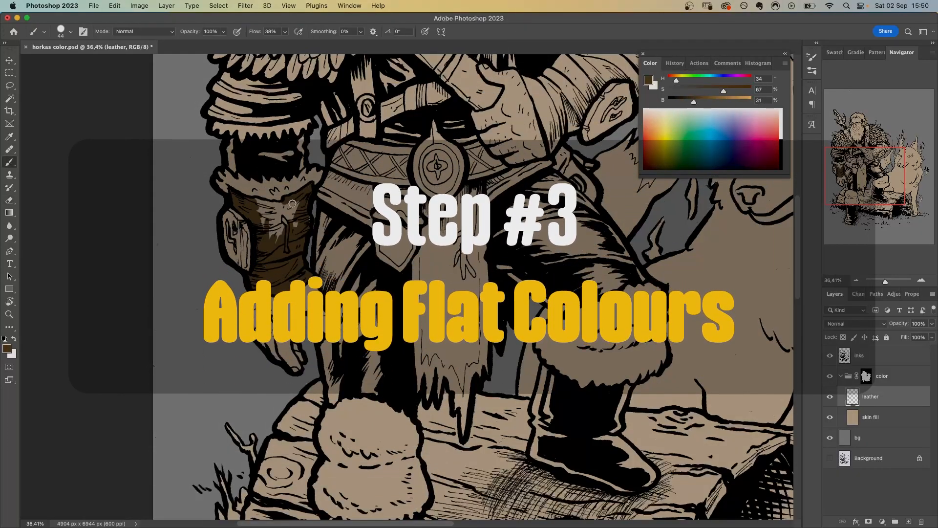
drag(261, 212, 298, 205)
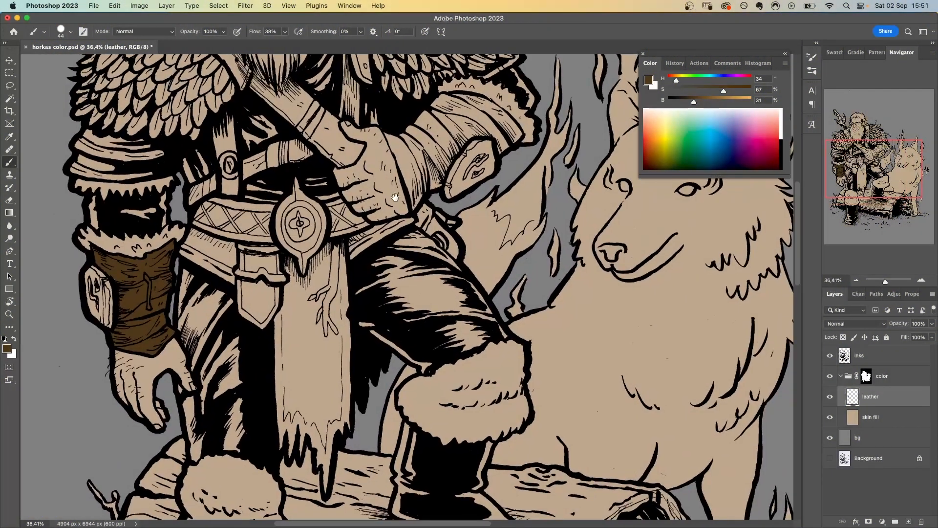
drag(394, 197, 268, 284)
drag(286, 251, 270, 234)
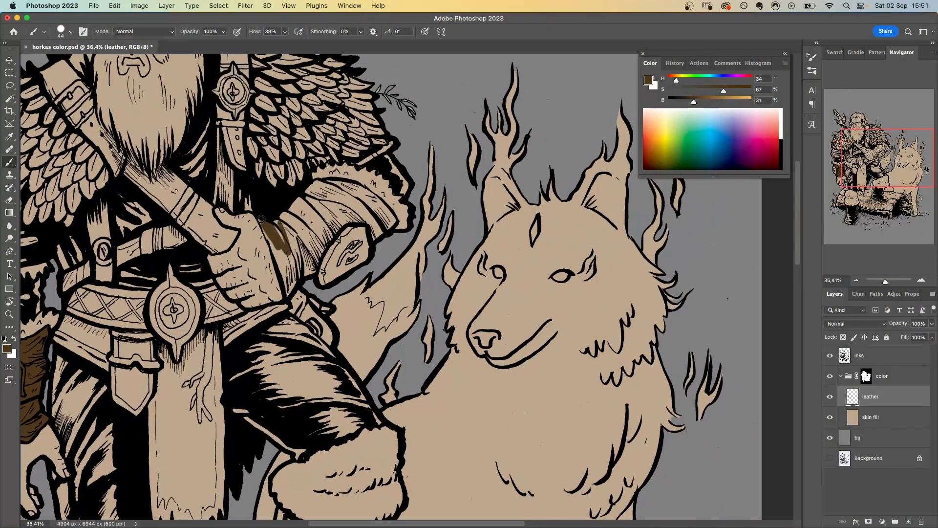
mouse_move(292, 264)
mouse_down()
mouse_move(311, 278)
mouse_move(317, 222)
mouse_move(280, 210)
mouse_move(319, 187)
mouse_move(332, 226)
mouse_move(372, 214)
mouse_up()
drag(375, 213, 366, 213)
drag(376, 228, 373, 223)
drag(338, 181, 358, 186)
- Paint the strap across the man's waist dark brown and undo the stroke on the vertical chest strap
drag(294, 228, 417, 111)
drag(273, 101, 266, 267)
mouse_move(260, 213)
mouse_down()
mouse_move(304, 182)
mouse_move(277, 222)
mouse_up()
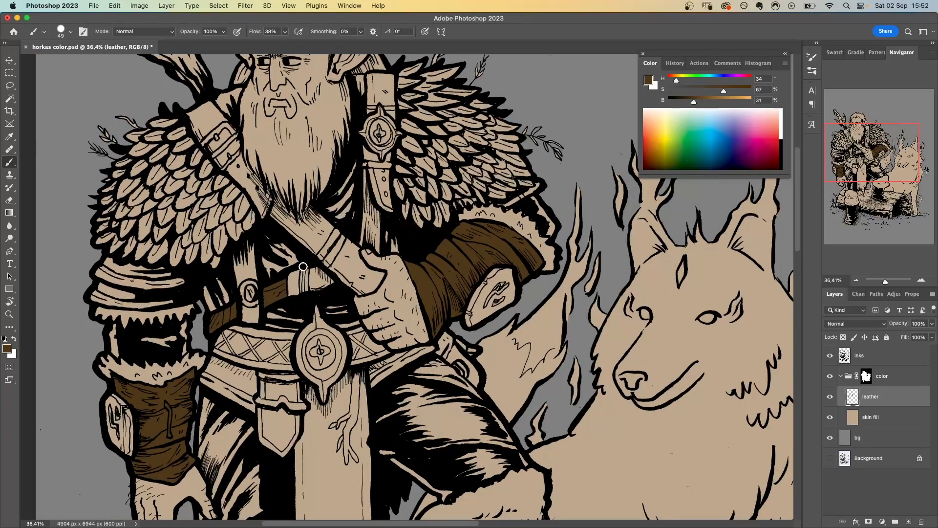
mouse_move(304, 266)
mouse_down()
mouse_move(282, 292)
mouse_move(308, 272)
mouse_up()
drag(379, 251, 377, 220)
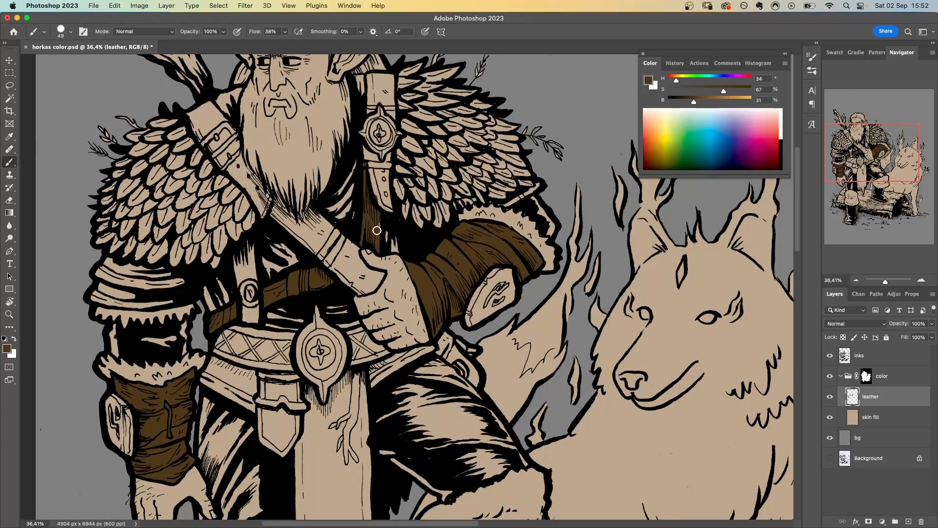
key(super+z)
- Adjust the leather layer with Hue/Saturation, raising lightness to +7, reducing saturation and shifting the hue slightly towards olive
mouse_move(377, 186)
mouse_down()
mouse_move(372, 197)
mouse_move(350, 195)
mouse_up()
drag(386, 430, 372, 274)
drag(362, 159, 387, 296)
key(super+u)
drag(444, 237, 449, 237)
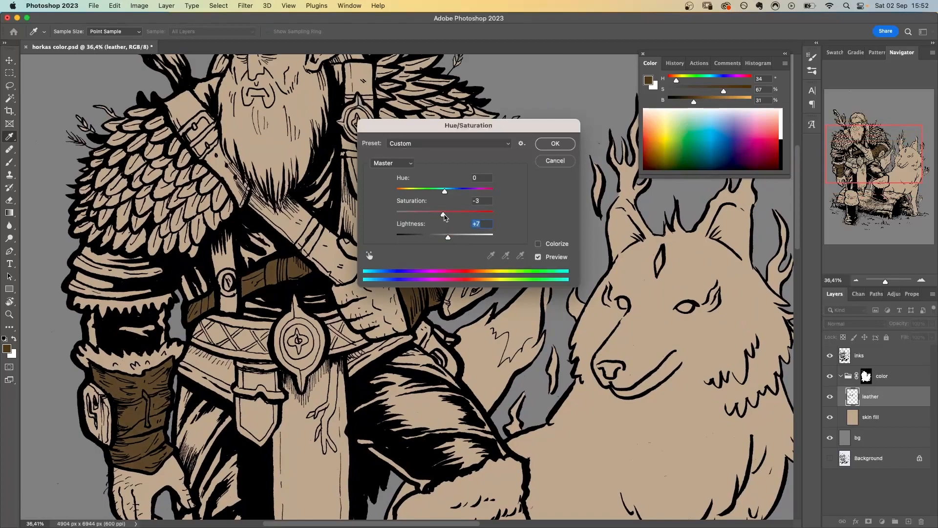
drag(445, 193, 450, 193)
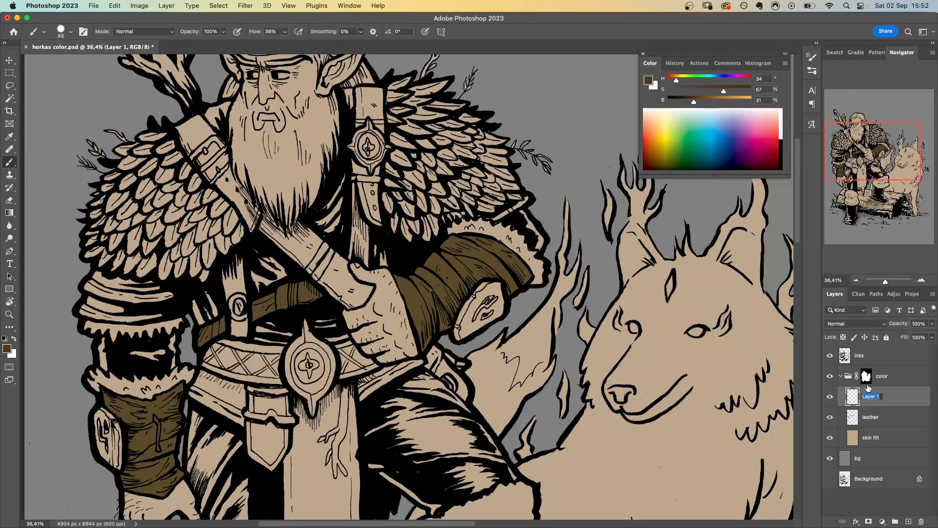
- Name the new layer leaves and paint the leafy shoulder mantle dark green with hue 107, saturation 35% and brightness 27%
click(696, 92)
drag(293, 205, 408, 255)
drag(245, 210, 278, 210)
mouse_move(247, 207)
mouse_down()
mouse_move(271, 251)
mouse_move(279, 224)
mouse_move(263, 193)
mouse_move(222, 200)
mouse_move(211, 272)
mouse_move(273, 293)
mouse_move(291, 220)
mouse_move(342, 277)
mouse_move(318, 298)
mouse_move(252, 312)
mouse_up()
mouse_move(517, 146)
mouse_down()
mouse_move(614, 201)
mouse_move(629, 232)
mouse_move(580, 254)
mouse_move(513, 217)
mouse_move(514, 168)
mouse_move(544, 219)
mouse_move(562, 210)
mouse_up()
key(e)
scroll(404, 188, up, 3)
scroll(404, 188, right, 5)
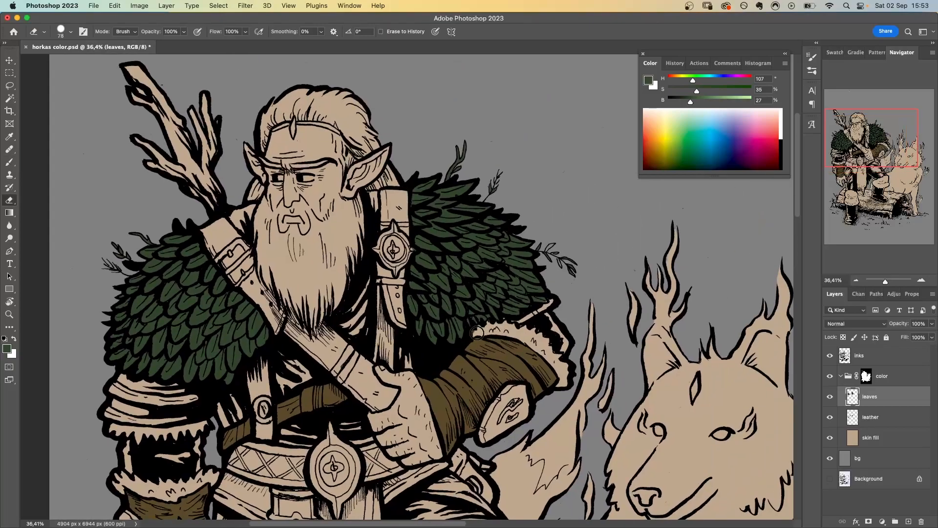
- Paint the man's hair and beard on the hair layer in dark brown with hue 30, saturation 23% and brightness 23%
key(b)
scroll(528, 283, down, 5)
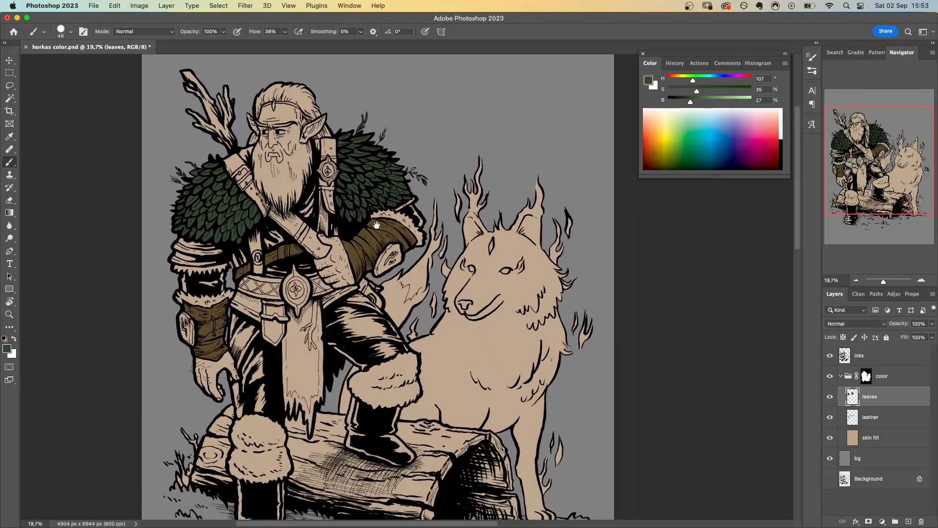
drag(376, 225, 365, 222)
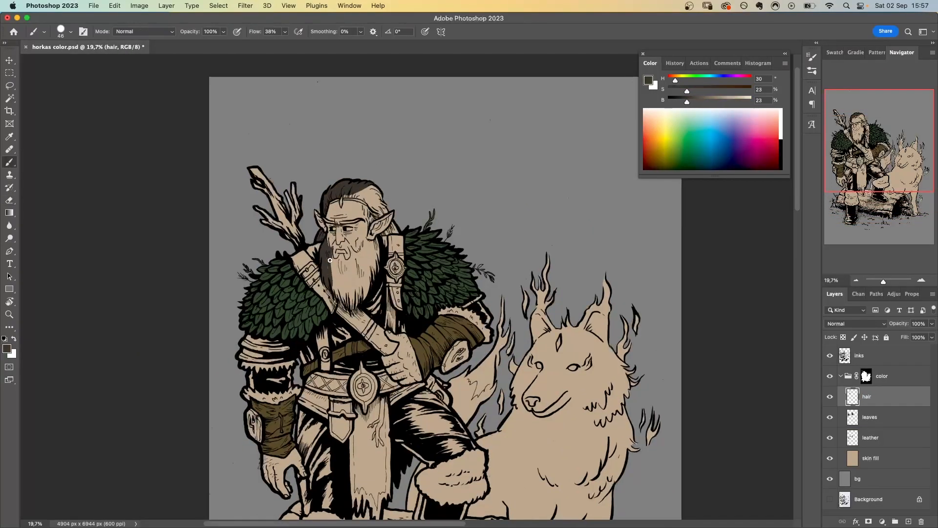
mouse_move(329, 253)
mouse_down()
mouse_move(338, 296)
mouse_move(359, 302)
mouse_up()
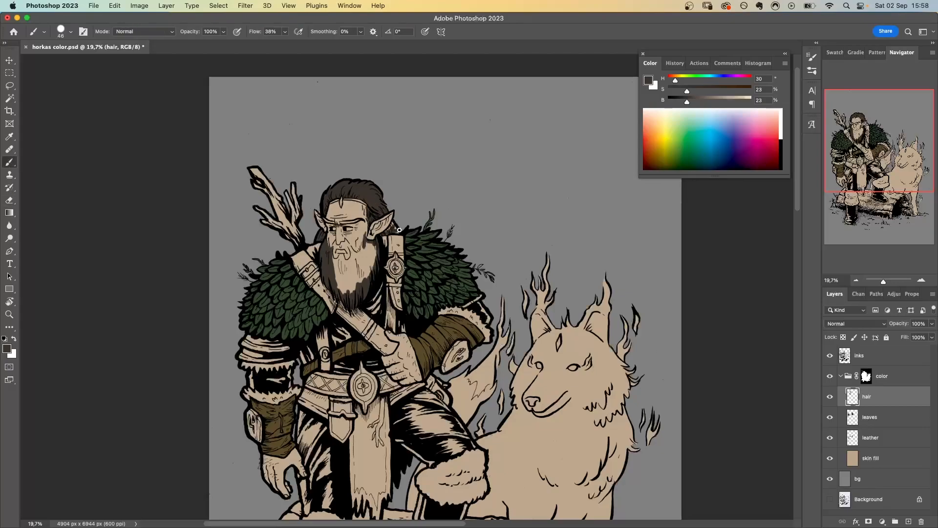
mouse_move(358, 253)
mouse_down()
mouse_move(339, 261)
mouse_move(352, 292)
mouse_up()
key(super+plus)
key(super+plus)
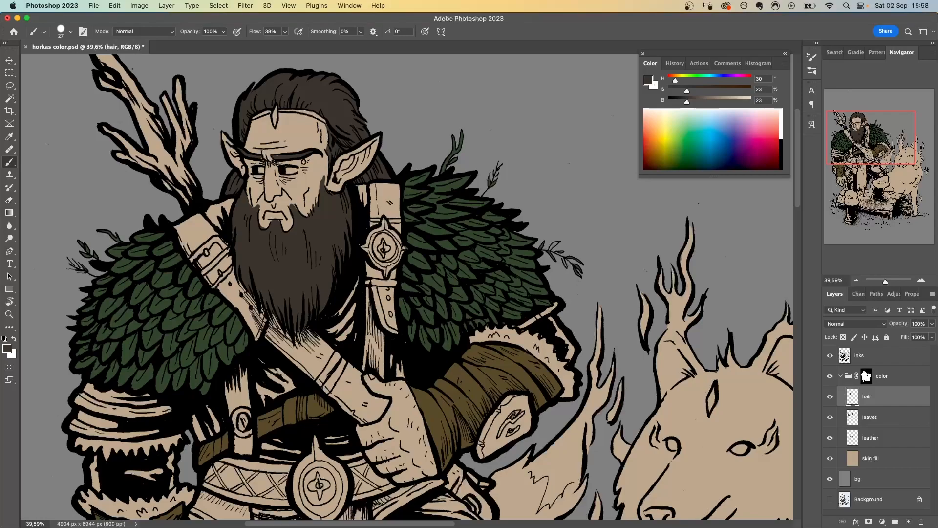
- Darken the leather layer by lowering its lightness with Hue/Saturation
key(super+minus)
click(885, 443)
key(super+u)
drag(444, 238, 433, 237)
key(Return)
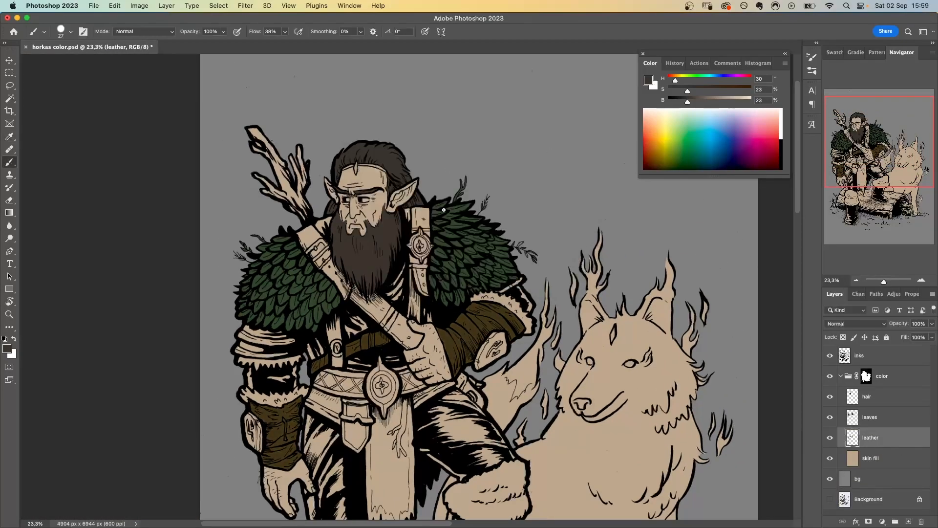
- Add a new layer named armour above the leather layer
click(909, 521)
double_click(870, 437)
text(armour)
key(Return)
- Paint the upper-arm bands, chest strap and hip plates reddish brown on the armour layer
drag(687, 91, 712, 91)
scroll(281, 367, up, 6)
drag(191, 295, 274, 322)
mouse_move(414, 273)
mouse_down()
mouse_move(358, 224)
mouse_move(135, 318)
mouse_up()
drag(424, 266, 371, 299)
scroll(405, 239, down, 6)
drag(274, 276, 299, 304)
drag(386, 286, 418, 270)
mouse_move(372, 201)
mouse_down()
mouse_move(375, 291)
mouse_move(394, 241)
mouse_up()
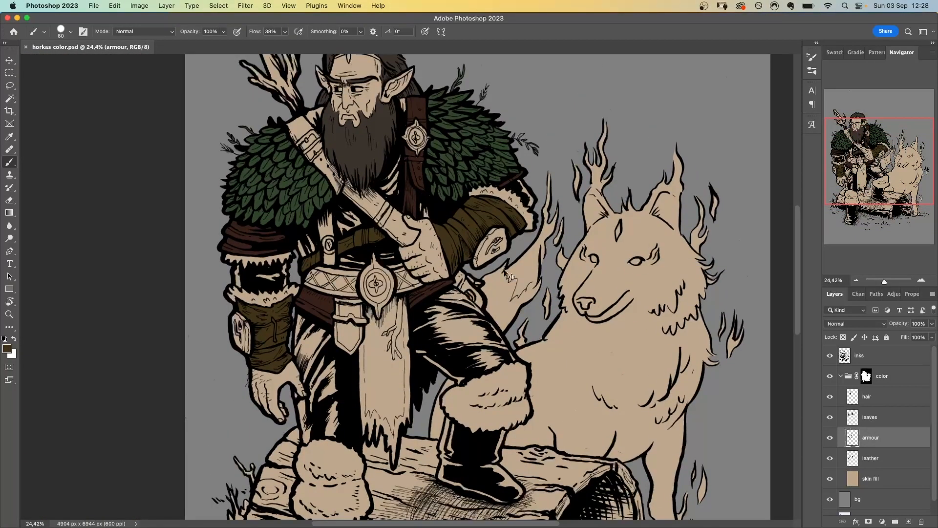
- Paint the man's trousers dark brown on the leather layer
key(alt+bracketleft)
mouse_move(440, 293)
mouse_down()
mouse_move(454, 374)
mouse_move(493, 323)
mouse_move(488, 300)
mouse_up()
mouse_move(312, 318)
mouse_down()
mouse_move(296, 399)
mouse_move(302, 428)
mouse_move(340, 374)
mouse_up()
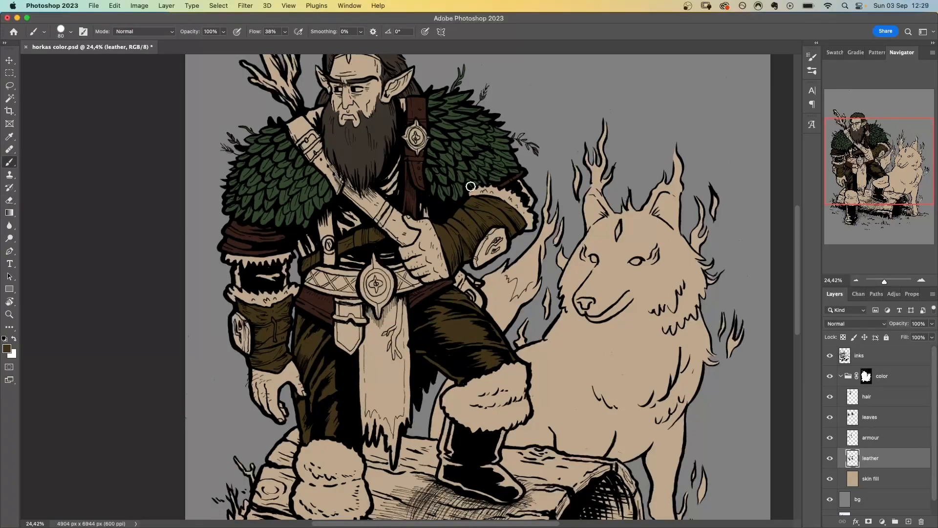
- Add a new layer named jerkin above the leather layer
key(super+shift+alt+n)
double_click(870, 458)
text(jerkin)
key(Return)
- Sample the mantle's green, change it to hue 77, saturation 49% and brightness 31%, and paint the tunic and hanging cloth
drag(937, 102, 694, 62)
alt+click(494, 122)
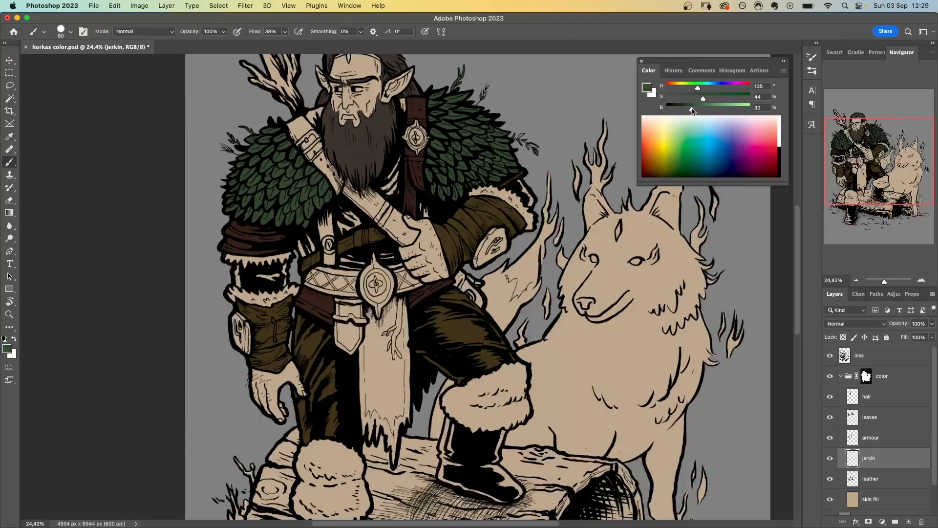
scroll(424, 204, down, 3)
mouse_move(364, 283)
mouse_down()
mouse_move(394, 372)
mouse_move(400, 254)
mouse_move(380, 240)
mouse_up()
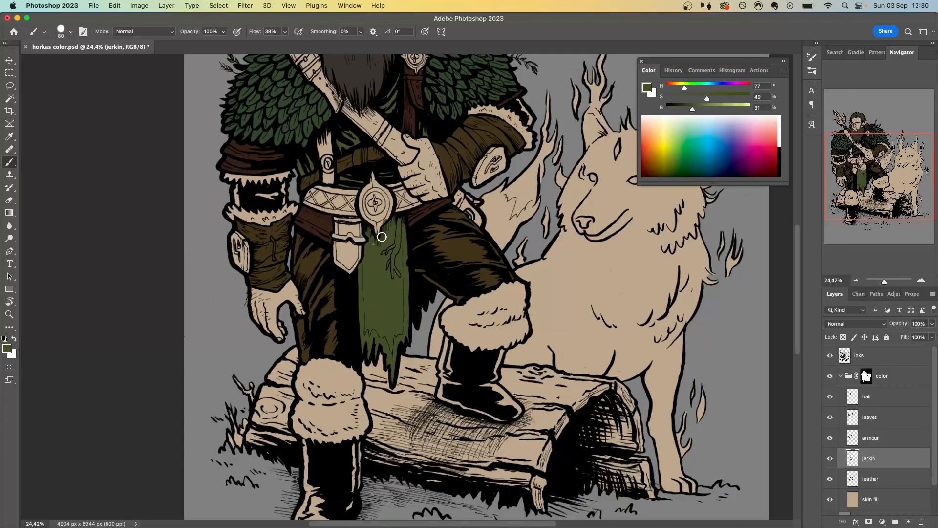
- Paint the waist belt, diagonal strap and hip pouch on the belt layer in brown with hue 24, saturation 43% and brightness 23%
scroll(381, 240, up, 4)
scroll(264, 280, left, 4)
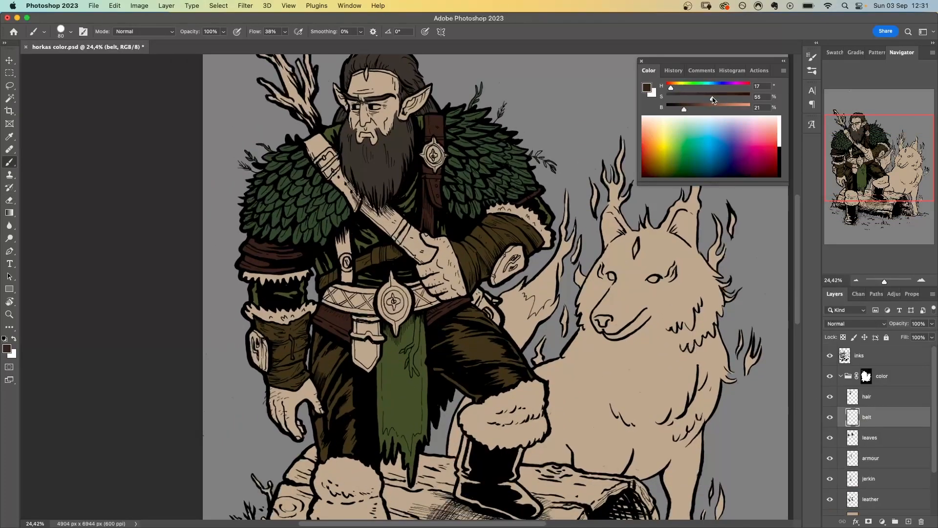
drag(713, 99, 702, 99)
mouse_move(335, 289)
mouse_down()
mouse_move(364, 292)
mouse_move(373, 309)
mouse_up()
mouse_move(346, 279)
mouse_down()
mouse_move(344, 234)
mouse_move(347, 281)
mouse_up()
mouse_move(311, 140)
mouse_down()
mouse_move(355, 202)
mouse_move(415, 232)
mouse_move(427, 258)
mouse_up()
drag(477, 293, 501, 320)
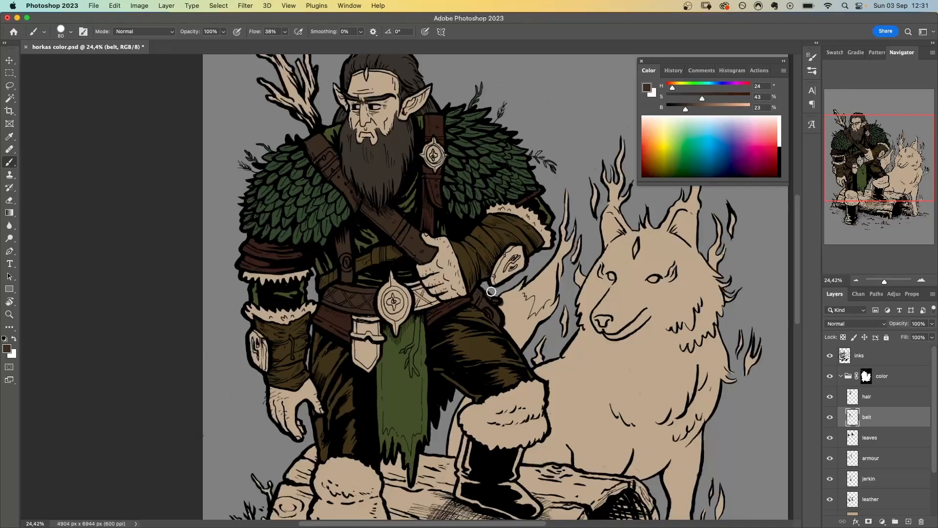
- Paint the dagger sheath and the belt section beside the buckle brown, and switch to the jerkin layer
drag(351, 318, 374, 367)
mouse_move(415, 299)
mouse_down()
mouse_move(436, 302)
mouse_move(411, 297)
mouse_up()
key(e)
super+click(344, 276)
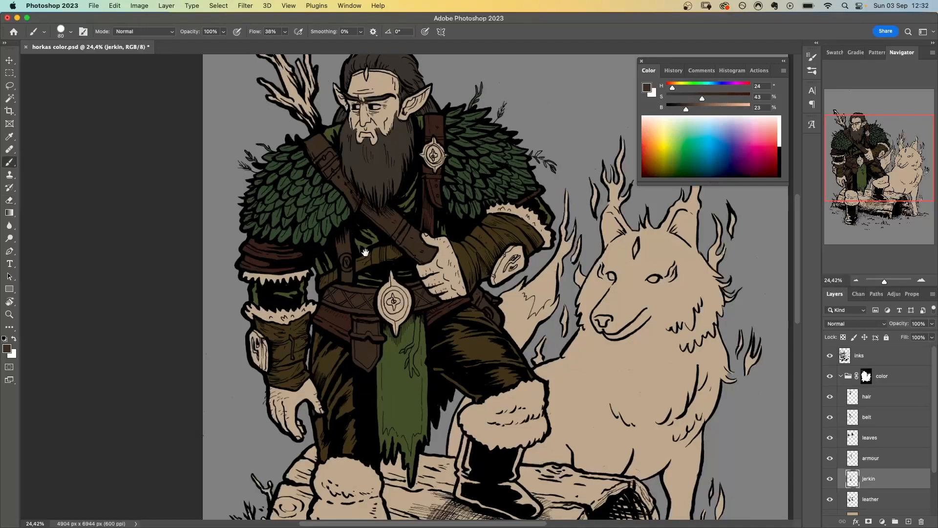
- Add a new layer named metal directly above the hair layer in the color group
scroll(351, 273, up, 3)
scroll(351, 273, right, 2)
click(873, 397)
click(908, 522)
double_click(870, 397)
text(metal)
- Choose a gold tone and paint the round belt buckle, the shoulder-strap brooch and the forehead circlet on the metal layer
drag(672, 88, 677, 88)
mouse_move(686, 109)
mouse_down()
mouse_move(710, 109)
mouse_move(711, 99)
mouse_up()
key(b)
drag(362, 380, 374, 344)
mouse_move(392, 202)
mouse_down()
mouse_move(403, 192)
mouse_move(401, 217)
mouse_up()
scroll(335, 102, up, 10)
scroll(342, 185, up, 2)
drag(323, 197, 402, 199)
scroll(435, 293, down, 5)
drag(432, 251, 441, 242)
super+click(476, 318)
super+click(424, 181)
drag(191, 198, 418, 215)
super+click(483, 391)
drag(581, 463, 259, 276)
super+click(387, 307)
alt+click(388, 306)
drag(299, 243, 329, 301)
drag(93, 397, 359, 207)
drag(562, 415, 419, 286)
super+click(415, 273)
drag(417, 313, 431, 298)
super+click(425, 362)
alt+click(425, 362)
drag(619, 259, 440, 356)
super+click(440, 356)
drag(448, 151, 387, 442)
- Add a new layer named wood in the color group for the wooden parts
scroll(388, 442, down, 10)
click(908, 521)
double_click(869, 504)
text(wood)
- Paint the branches on the druid's back and the forearm plates brown with hue 28, saturation 55% and brightness 41%, and save
drag(686, 109, 701, 109)
drag(214, 77, 264, 156)
drag(342, 274, 359, 235)
drag(478, 242, 457, 269)
drag(227, 320, 234, 349)
mouse_move(363, 213)
mouse_down()
mouse_move(370, 230)
mouse_move(368, 200)
mouse_up()
key(super+s)
- Add a new layer named wool in the color group
click(908, 521)
double_click(868, 504)
text(wool)
- Choose a pale beige and paint the boot cuffs and sleeve trims on the wool layer
drag(673, 88, 678, 88)
drag(712, 99, 690, 99)
drag(701, 109, 714, 110)
scroll(407, 285, up, 8)
drag(262, 234, 475, 227)
mouse_move(216, 268)
mouse_down()
mouse_move(323, 283)
mouse_move(346, 266)
mouse_up()
drag(630, 220, 257, 354)
mouse_move(361, 186)
mouse_down()
mouse_move(431, 190)
mouse_move(483, 259)
mouse_up()
drag(303, 439, 473, 141)
drag(302, 440, 473, 141)
mouse_move(371, 215)
mouse_down()
mouse_move(345, 164)
mouse_move(344, 309)
mouse_move(454, 289)
mouse_up()
drag(538, 196, 289, 356)
mouse_move(420, 196)
mouse_down()
mouse_move(454, 253)
mouse_move(537, 144)
mouse_move(562, 180)
mouse_up()
drag(303, 195, 381, 382)
- Switch to another colour layer and erase the stray colour from the druid's clothing
click(867, 423)
key(e)
drag(342, 195, 374, 340)
drag(338, 508, 333, 232)
- Add a new layer named boots directly above the leather layer
click(908, 521)
double_click(868, 504)
text(boots)
key(Return)
- Paint both boots dark brown with hue 15, saturation 26% and brightness 20%, switch to the wool layer and save the document
key(b)
scroll(330, 322, down, 5)
drag(678, 88, 713, 88)
drag(714, 109, 684, 109)
mouse_move(690, 99)
mouse_down()
mouse_move(706, 101)
mouse_move(671, 88)
mouse_up()
drag(288, 435, 293, 468)
drag(298, 465, 342, 369)
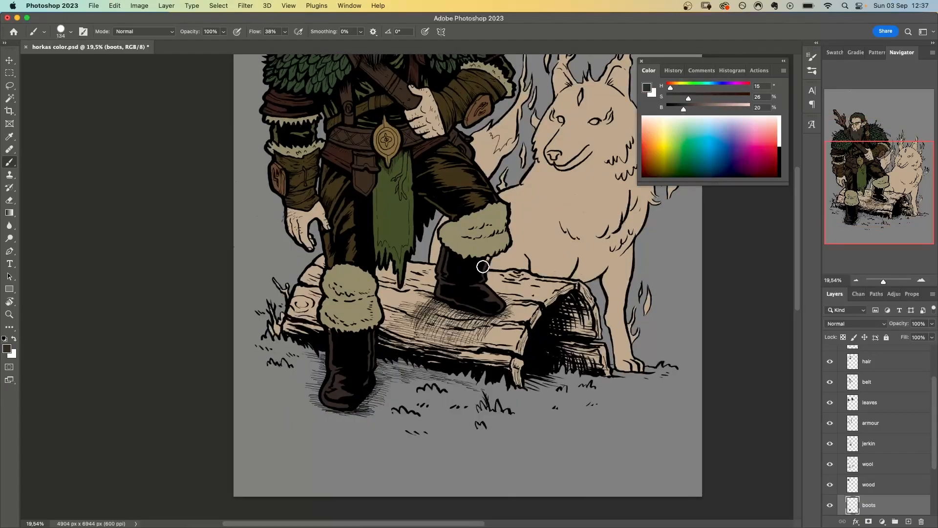
click(868, 464)
key(super+s)
- Add a new layer named eyes above the metal layer and paint the druid's eyes white
drag(391, 227, 386, 391)
click(908, 522)
double_click(867, 396)
text(eyes)
key(Return)
drag(397, 215, 380, 219)
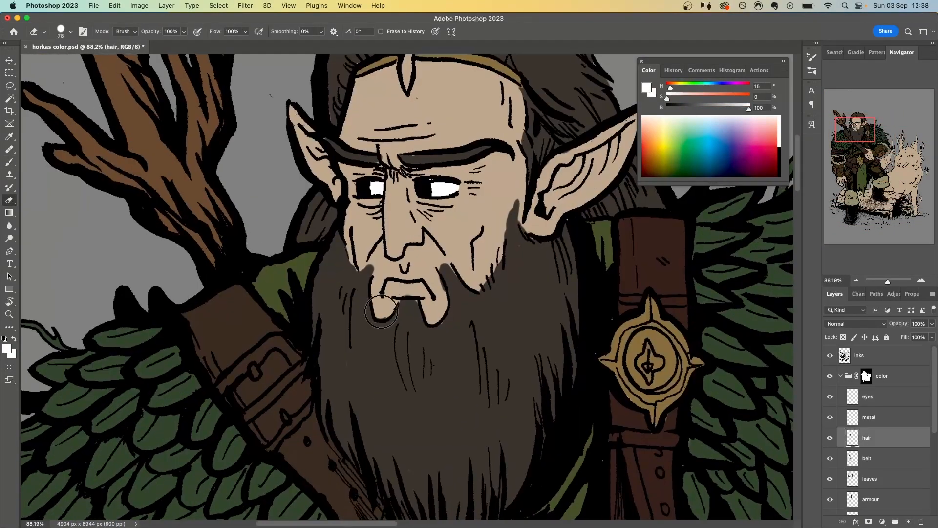
- Soften the eraser and blend the upper edges of the beard into the face on the hair layer
right_click(493, 201)
key(Escape)
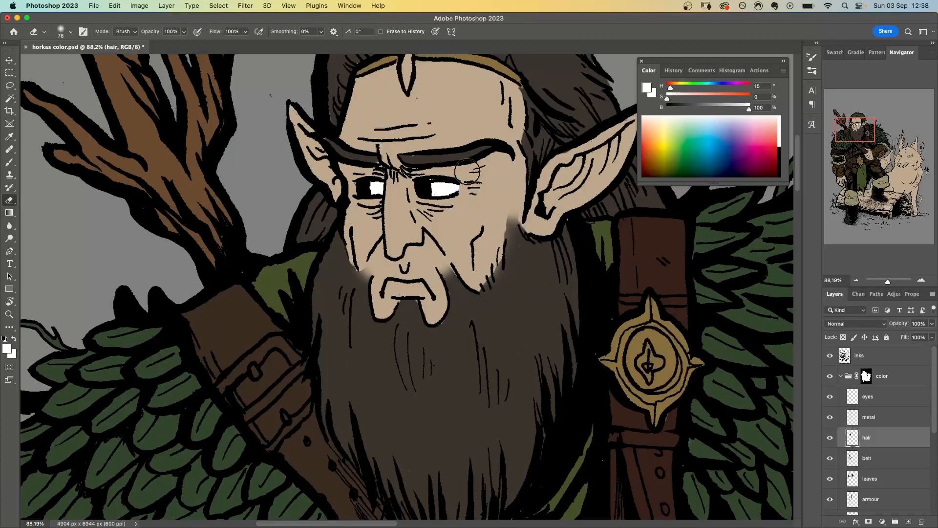
key(b)
- Paint the gem on the druid's forehead green on the metal layer and save the document
drag(386, 161, 386, 295)
click(869, 416)
mouse_move(671, 88)
mouse_down()
mouse_move(697, 88)
mouse_move(697, 99)
mouse_up()
drag(357, 146, 355, 185)
drag(706, 88, 692, 88)
mouse_move(355, 185)
mouse_down()
mouse_move(357, 145)
mouse_move(298, 146)
mouse_up()
key(super+s)
- Paint the diagonal strap's buckle and metal band grey with hue 69, saturation 9% and brightness 49%
drag(371, 234, 415, 235)
drag(712, 99, 675, 99)
drag(739, 109, 707, 110)
drag(332, 196, 362, 195)
drag(314, 200, 345, 169)
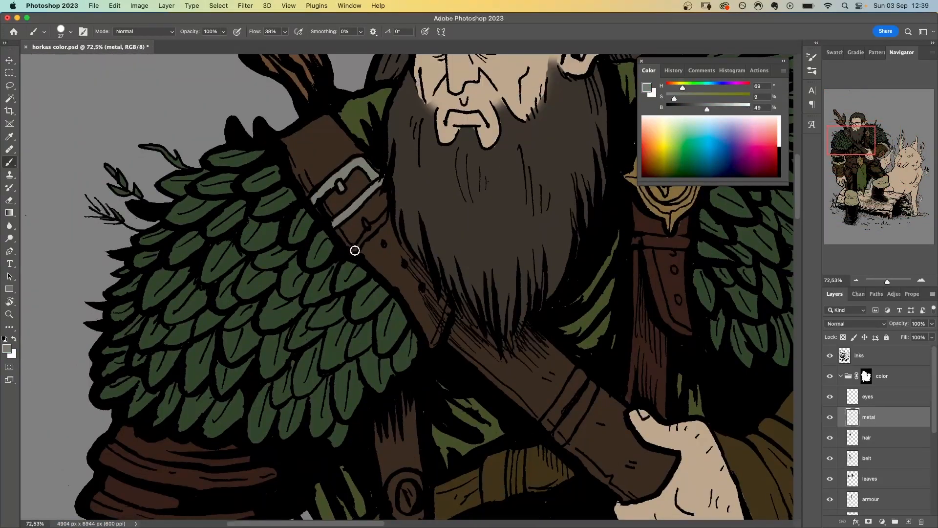
- Darken the grey to saturation 14% and brightness 32% and paint the strap buckle and the ring above the belt
drag(581, 391, 386, 216)
drag(707, 109, 693, 109)
drag(674, 98, 679, 98)
drag(359, 246, 385, 199)
drag(439, 241, 397, 436)
drag(196, 464, 391, 169)
- Switch to the belt layer and save the document
click(867, 458)
key(super+s)
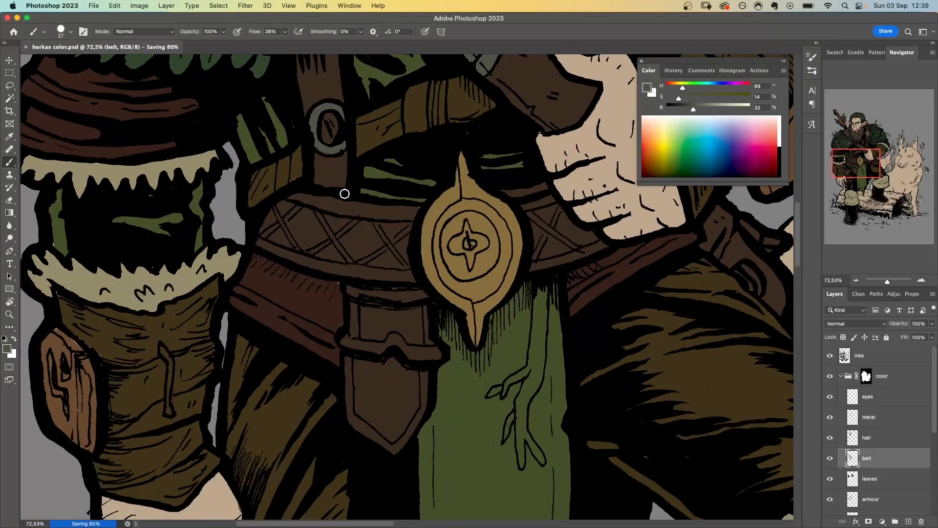
drag(344, 194, 293, 194)
super+click(440, 302)
- Sample the wood brown, paint the twig on the hanging green cloth on the wood layer, and save the document
click(868, 464)
alt+click(546, 132)
mouse_move(489, 274)
mouse_down()
mouse_move(407, 272)
mouse_move(420, 267)
mouse_up()
drag(362, 213, 357, 284)
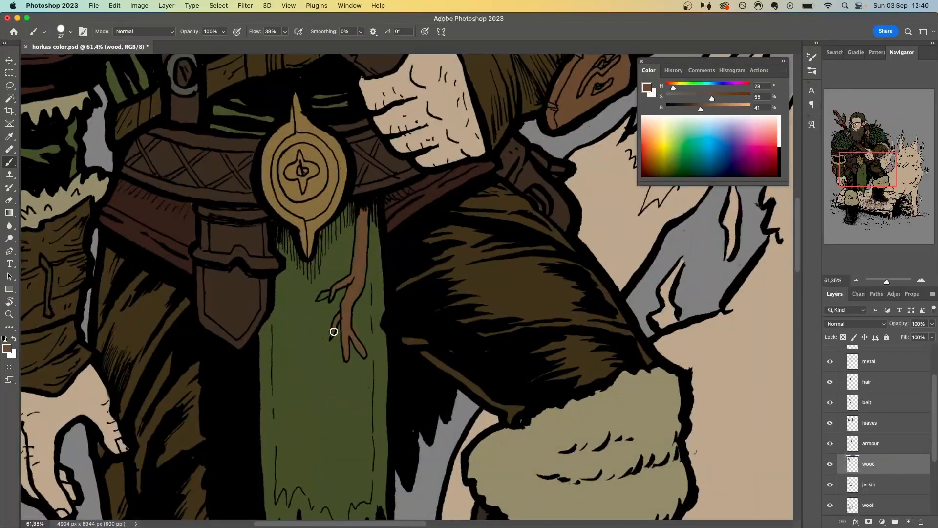
key(super+0)
key(super+s)
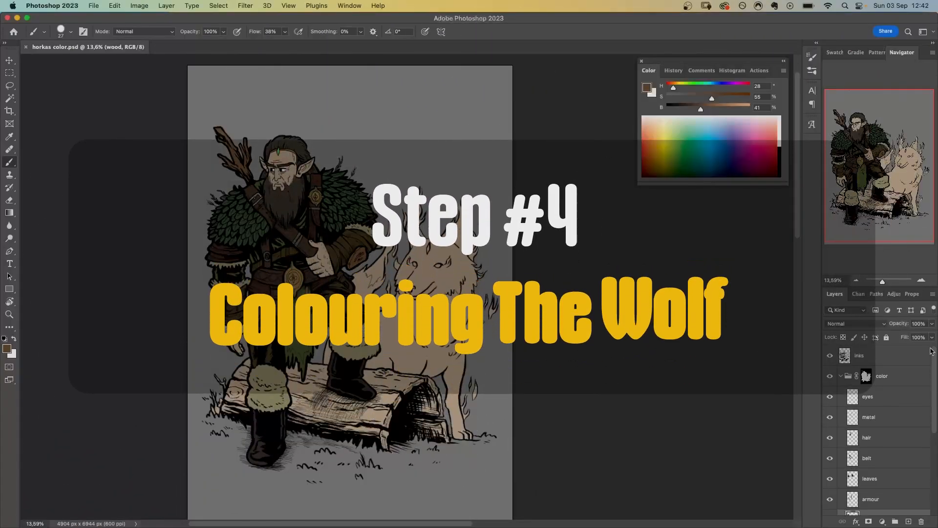
- Group all of the druid's colour layers above the skin fill into a group named druid
scroll(927, 384, down, 5)
shift+click(888, 445)
drag(888, 445, 894, 521)
text(druid)
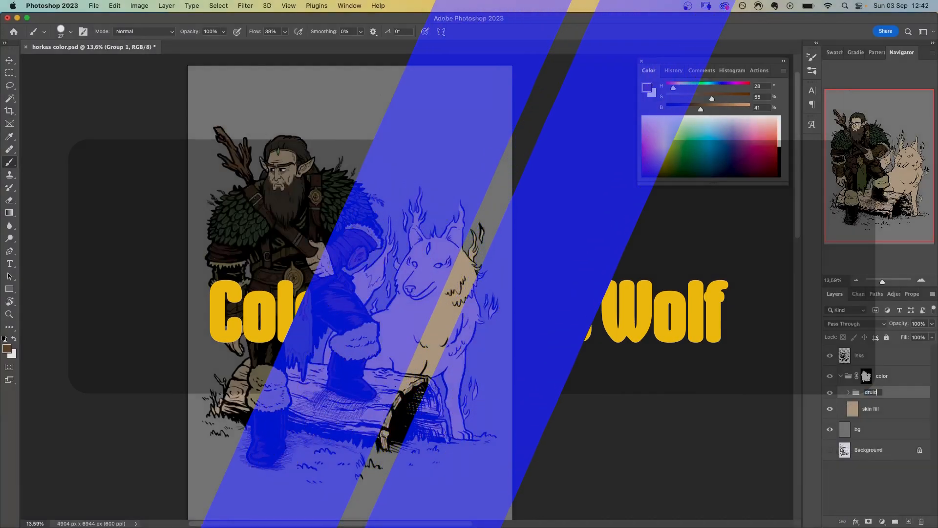
key(Return)
- Create a group named wolf above the druid group with a new layer named base inside it
key(super+shift+alt+n)
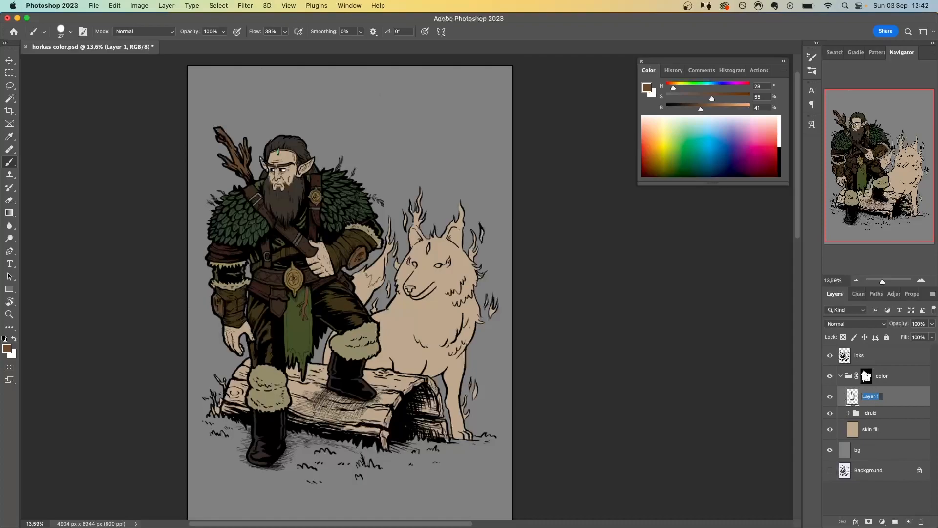
click(895, 520)
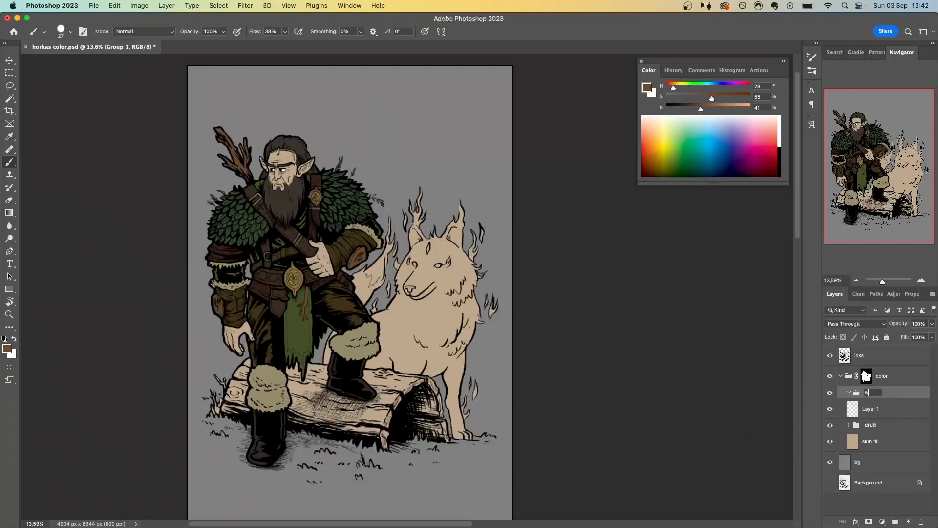
drag(842, 409, 877, 397)
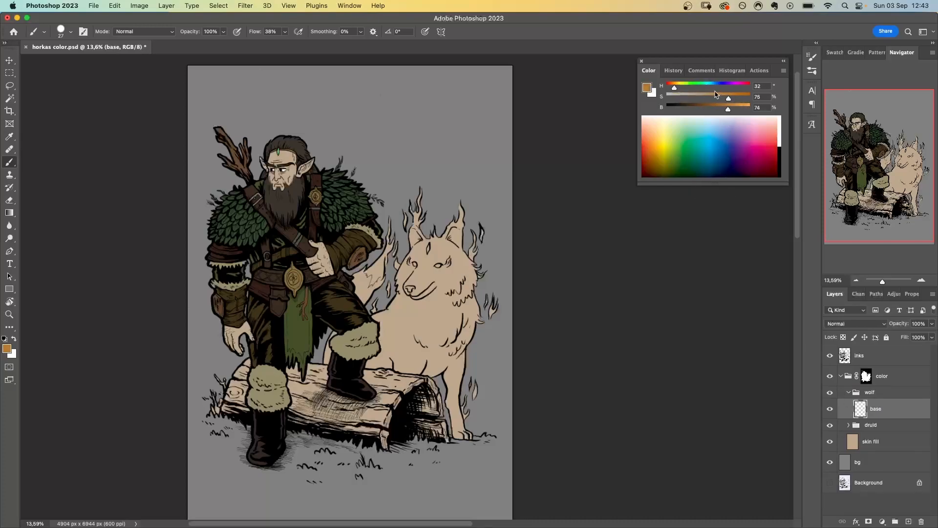
- Fill the base layer with red, using hue 9, saturation 90% and brightness 85%
drag(733, 99, 741, 104)
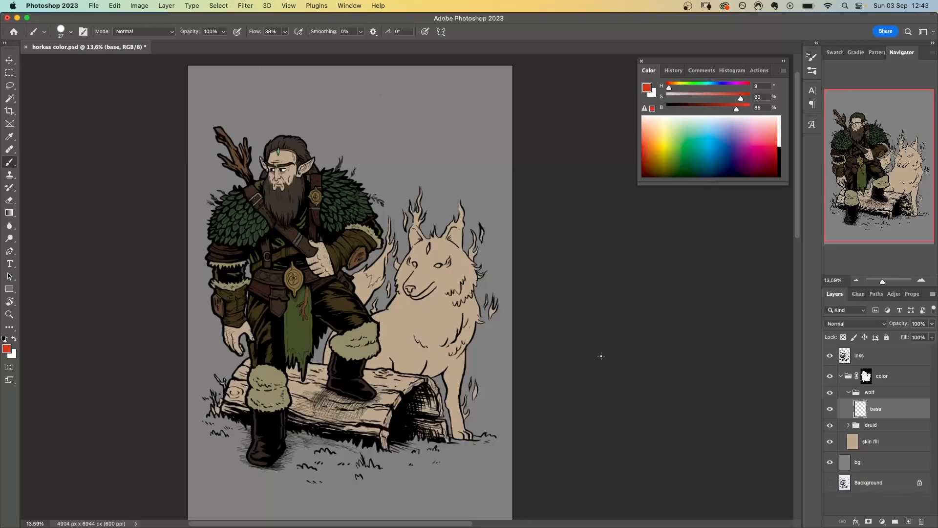
key(backslash)
key(backslash)
key(alt+BackSpace)
- Move the wolf group beneath the druid group and place the red base layer beneath the skin fill
drag(881, 394, 876, 432)
key(super+z)
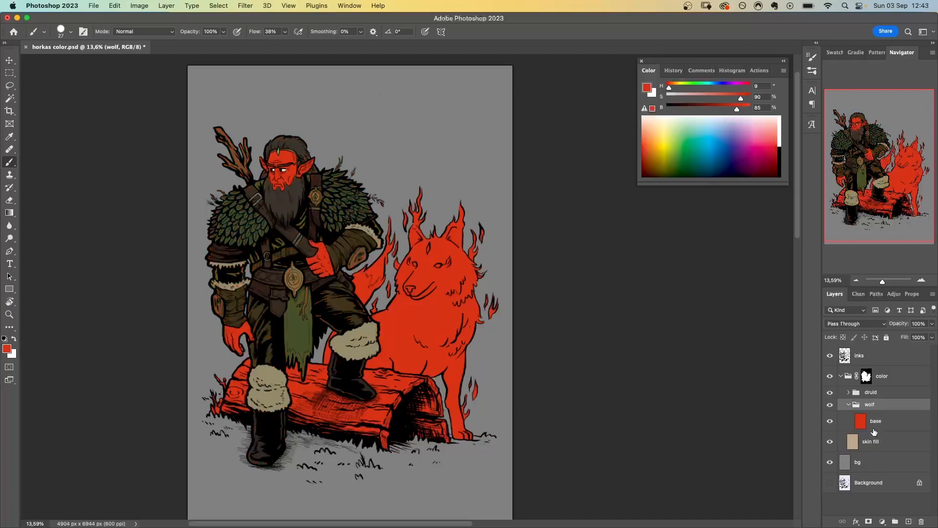
drag(874, 426, 874, 453)
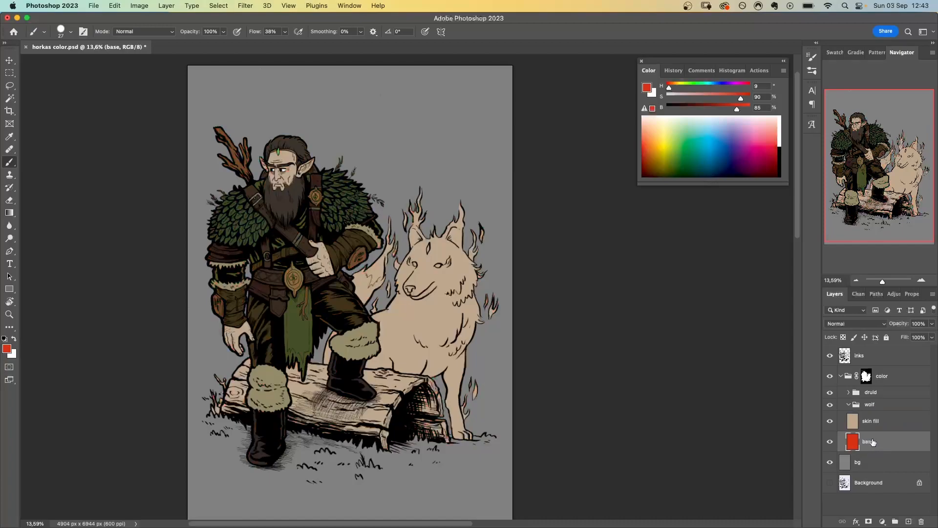
- Erase the skin fill over the wolf and its flames so the red base shows, keeping it on the druid and log
click(870, 420)
key(e)
drag(420, 215, 477, 272)
drag(449, 318, 293, 357)
key(super+z)
drag(372, 342, 426, 347)
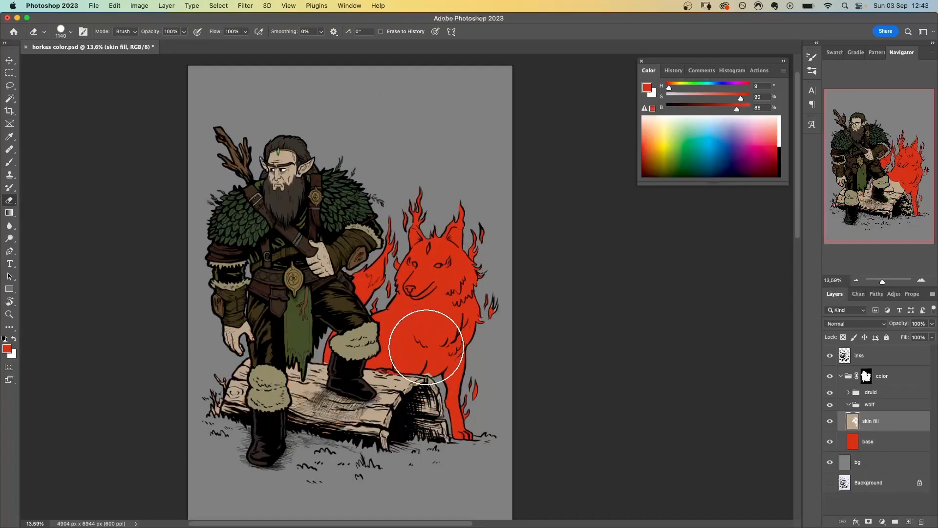
- Move the skin fill to the bottom of the druid group and the base layer into the wolf group
key(b)
mouse_move(870, 421)
mouse_down()
mouse_move(863, 419)
mouse_move(874, 407)
mouse_up()
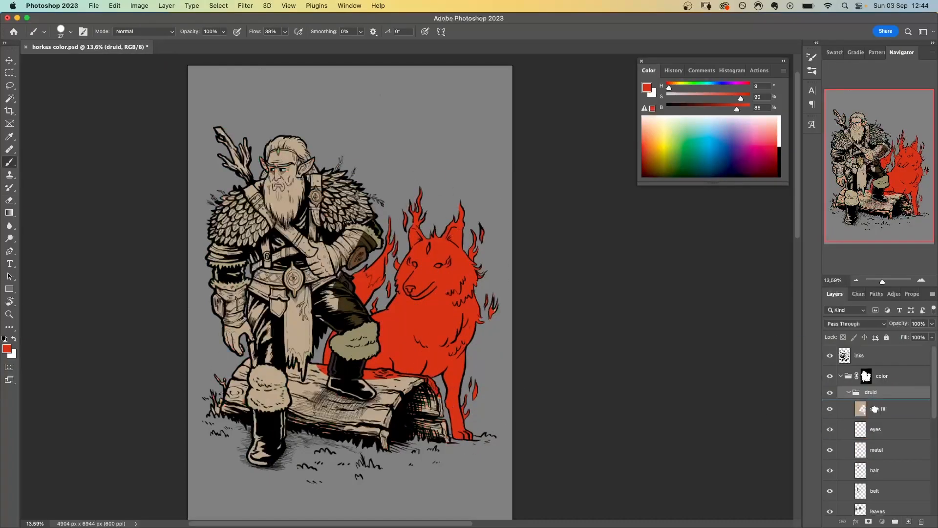
scroll(884, 464, down, 5)
click(887, 482)
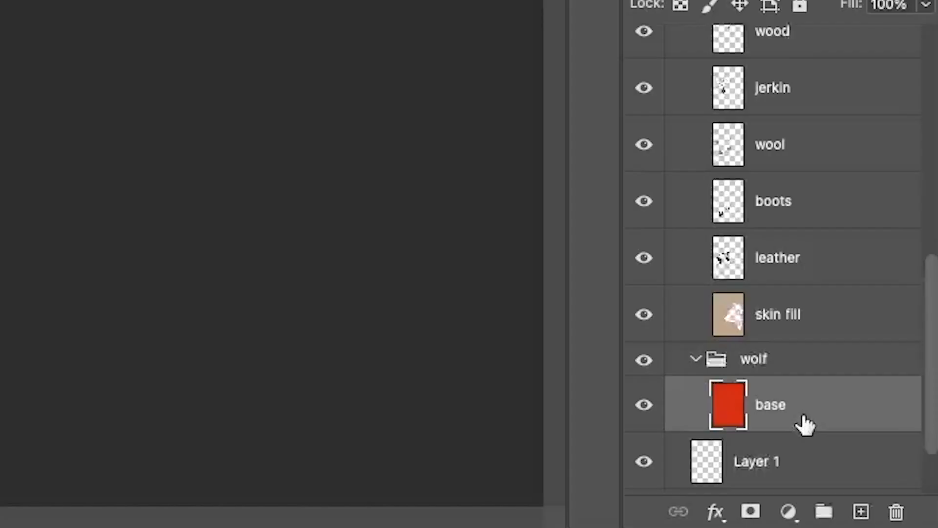
- Add a new layer above base and clip it to the base layer
click(861, 511)
alt+click(803, 427)
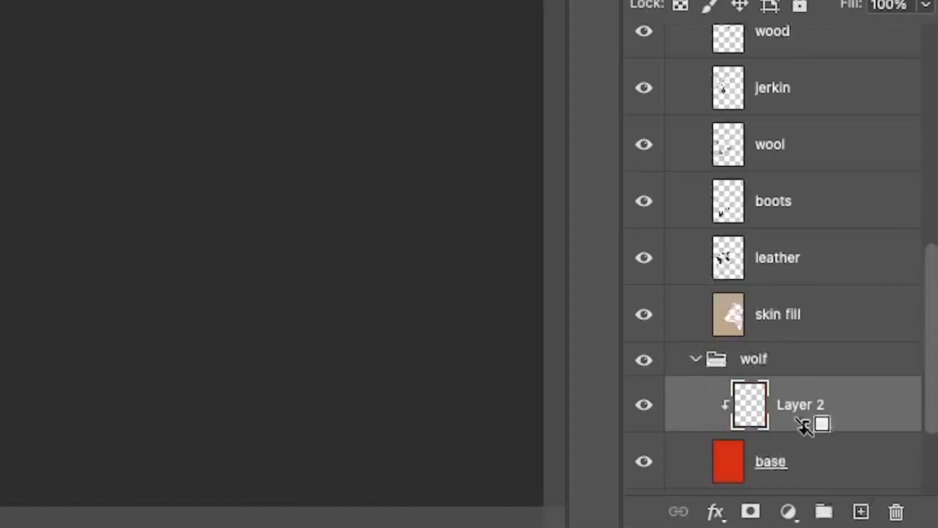
click(858, 479)
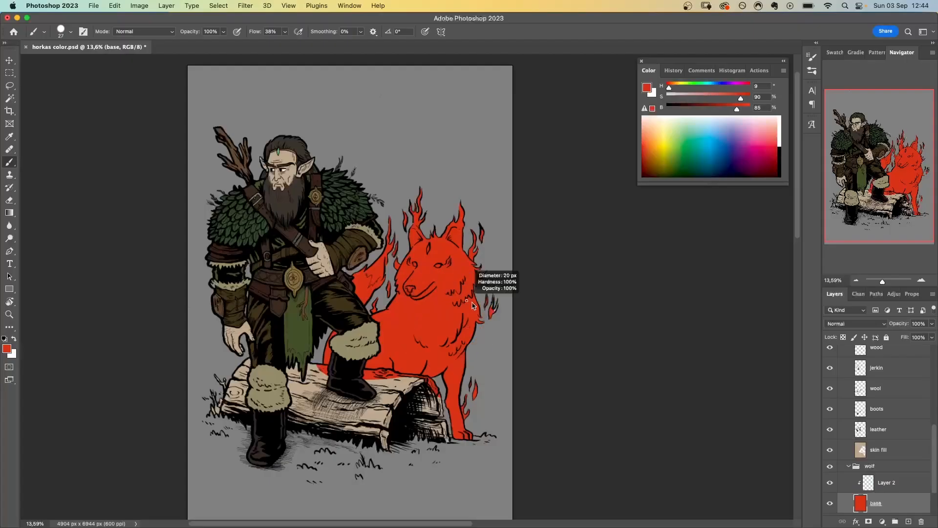
- Remove the leftover skin colour from the flames beside the wolf on the skin fill layer
scroll(496, 298, up, 10)
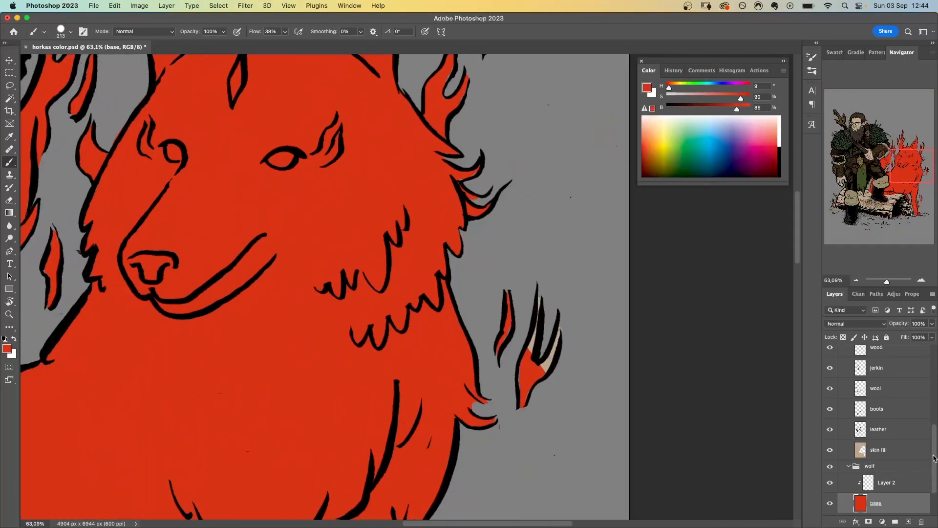
drag(927, 459, 927, 474)
click(878, 408)
drag(243, 410, 381, 344)
- Paint yellow fur highlights on the wolf's cheeks, ears and chest on the clipped layer, with hue 51, saturation 76% and brightness 91%
scroll(381, 344, down, 7)
click(870, 441)
drag(459, 205, 468, 257)
scroll(467, 257, down, 3)
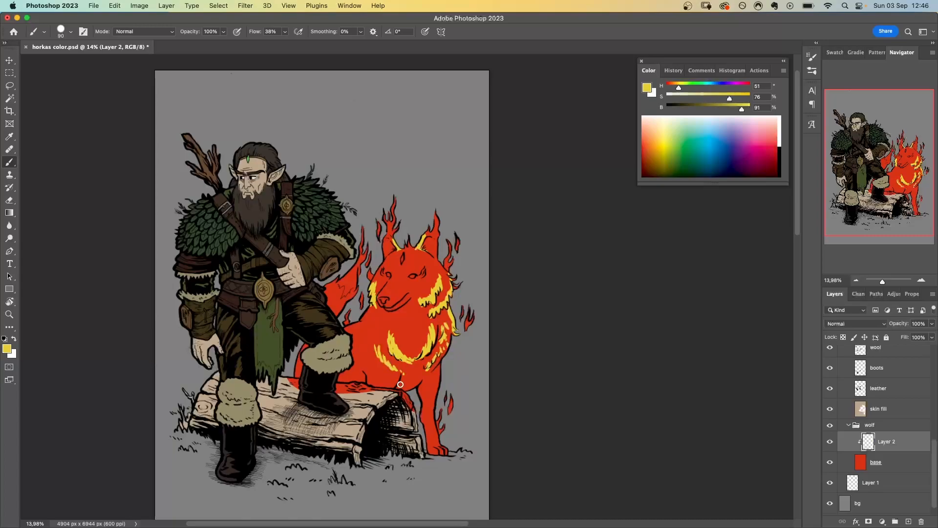
- Clean up the yellow on the wolf's face, paint its muzzle orange with hue 26, saturation 86% and brightness 88%, and resample the yellow
alt+click(406, 270)
key(e)
drag(389, 289, 408, 274)
key(b)
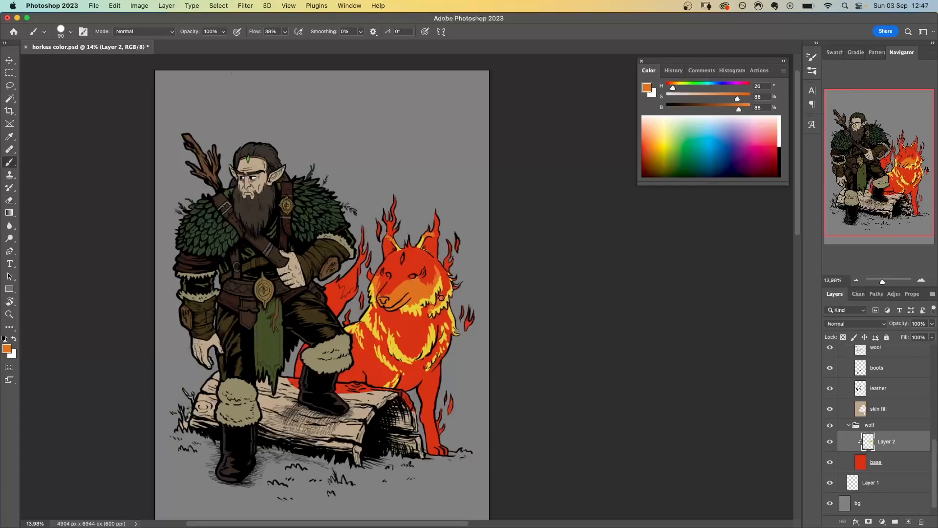
alt+click(408, 315)
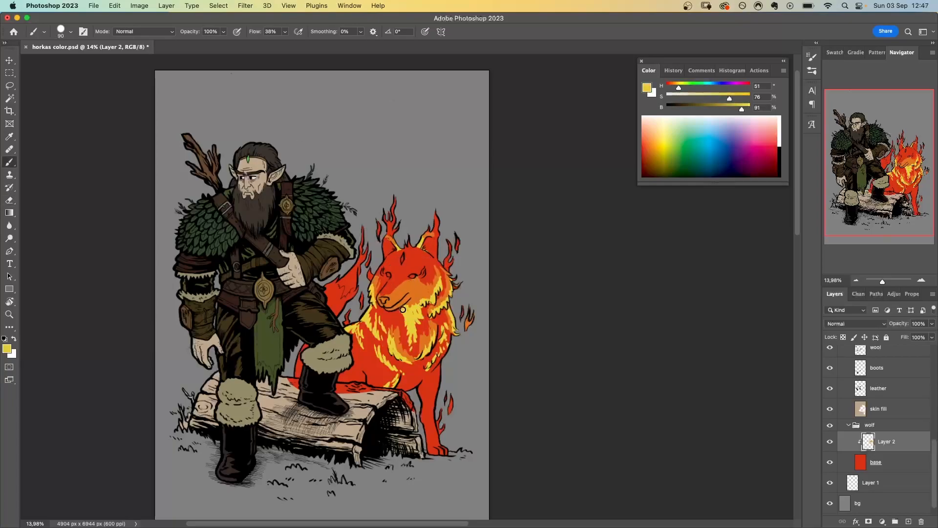
- Mirror the canvas view and add sampled yellow, orange and pale cream fur strokes to the wolf's chest, neck and face
alt+click(417, 326)
key(super+shift+h)
mouse_move(194, 310)
mouse_down()
mouse_move(227, 294)
mouse_move(250, 308)
mouse_move(294, 282)
mouse_up()
alt+click(252, 313)
alt+click(266, 307)
alt+click(268, 317)
key(e)
key(b)
mouse_move(283, 235)
mouse_down()
mouse_move(299, 226)
mouse_move(290, 325)
mouse_up()
alt+click(299, 220)
alt+click(290, 326)
mouse_move(254, 310)
mouse_down()
mouse_move(295, 296)
mouse_move(277, 279)
mouse_up()
- Paint the wolf's eyes and forehead gem on a new clipped layer, in the green sampled from the druid's headband gem
scroll(283, 249, down, 5)
scroll(283, 249, up, 8)
alt+click(552, 77)
click(908, 521)
- On Layer 2, paint the wolf's nose, mouth and inner ears dark red with hue 0, saturation 99% and brightness 52%
click(886, 462)
alt+click(297, 262)
click(671, 92)
click(713, 110)
click(668, 84)
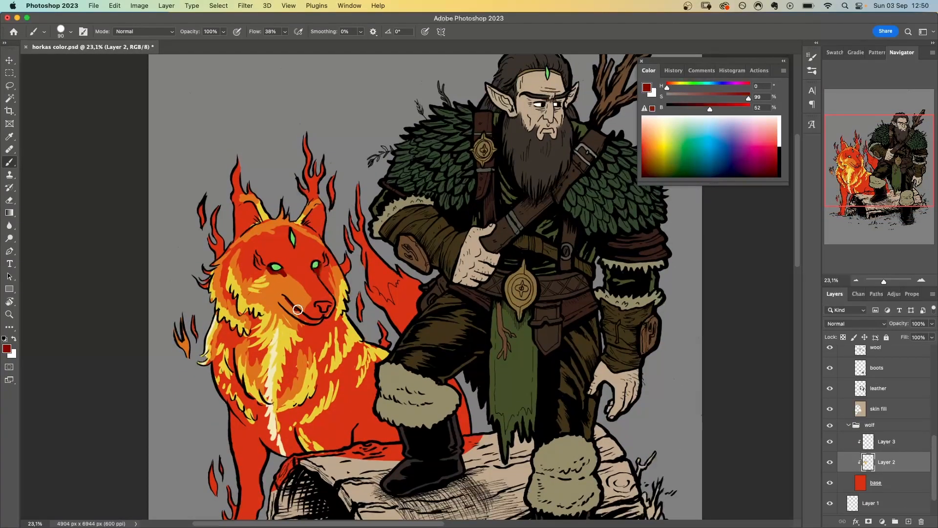
- Paint orange strokes on the wolf's forehead and yellow and orange flames rising from both ears, using sampled colours
alt+click(288, 250)
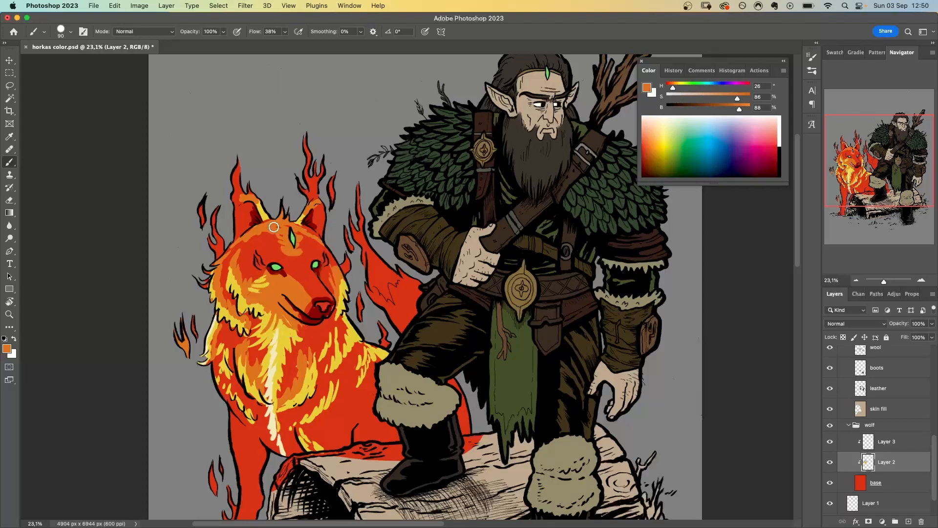
drag(230, 193, 239, 168)
key(super+z)
alt+click(305, 215)
drag(309, 187, 314, 169)
alt+click(240, 201)
drag(236, 207, 237, 180)
alt+click(237, 174)
drag(253, 197, 242, 189)
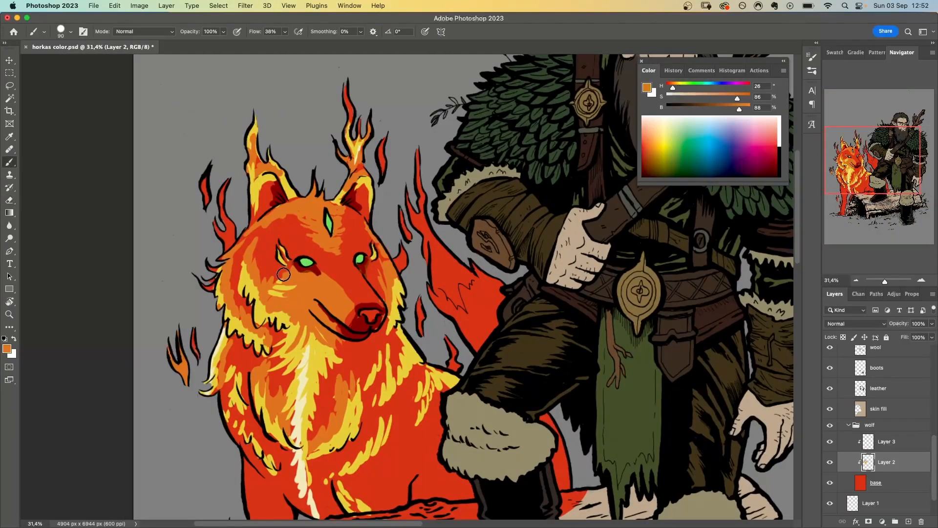
- Save the document and refine the forehead and brow details with darker orange, hue 30, saturation 93% and brightness 72%
scroll(316, 254, down, 9)
key(super+s)
scroll(316, 253, up, 9)
key(e)
key(b)
drag(343, 213, 306, 242)
scroll(306, 243, down, 8)
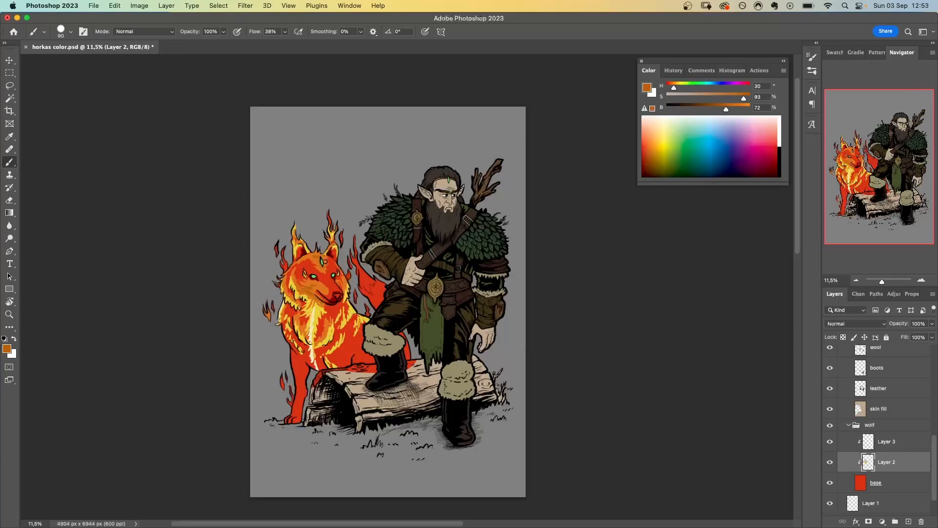
- Add yellow highlights to the wolf's forehead and ear with hue 51, saturation 76% and brightness 91%, and sample the pale cream
scroll(322, 273, down, 3)
alt+click(315, 225)
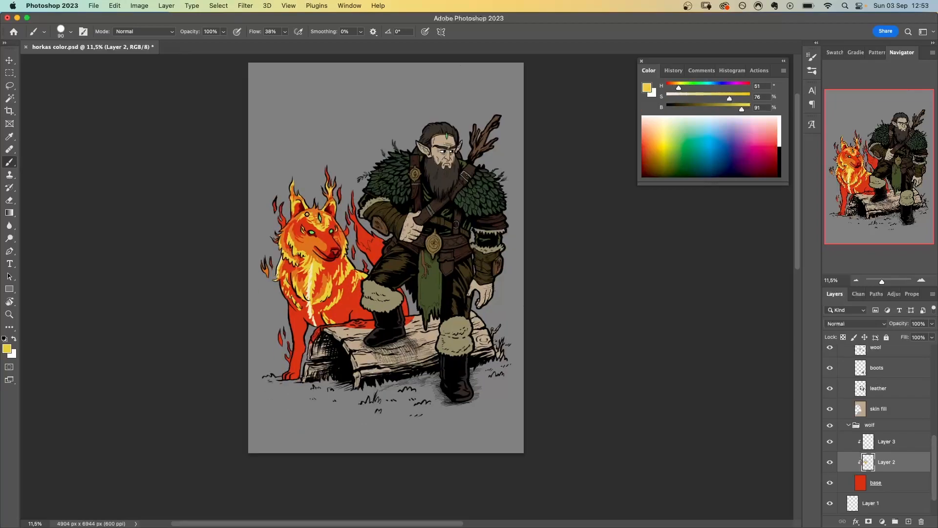
alt+click(292, 223)
drag(286, 226, 281, 200)
alt+click(310, 293)
scroll(322, 273, up, 3)
- Lock the skin fill layer's transparent pixels and fill it with hue 28, saturation 38% and brightness 83%
scroll(880, 369, up, 10)
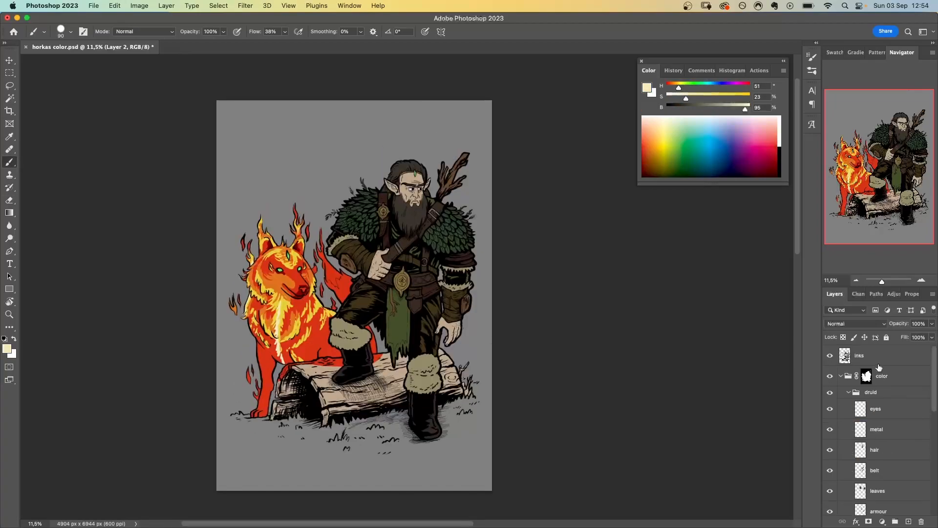
scroll(901, 424, down, 10)
click(880, 370)
alt+click(402, 190)
drag(688, 99, 705, 98)
click(843, 337)
key(alt+BackSpace)
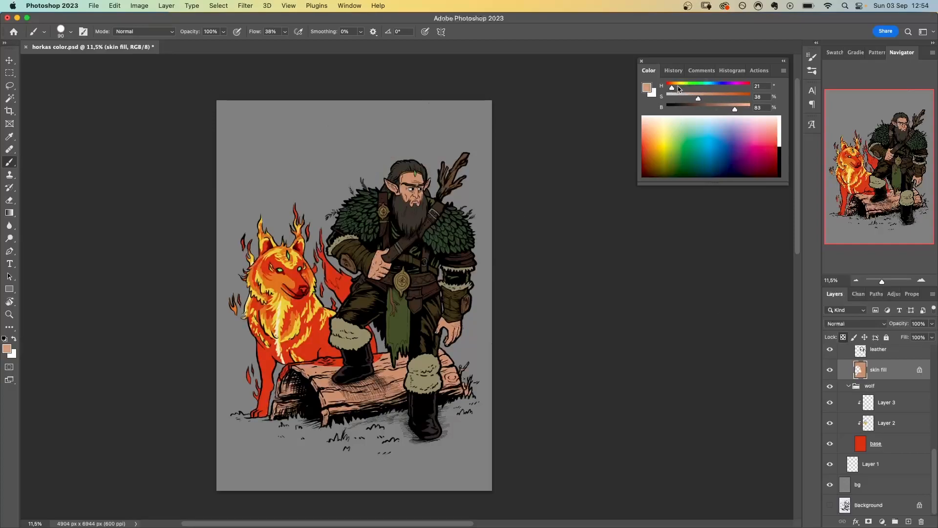
key(alt+BackSpace)
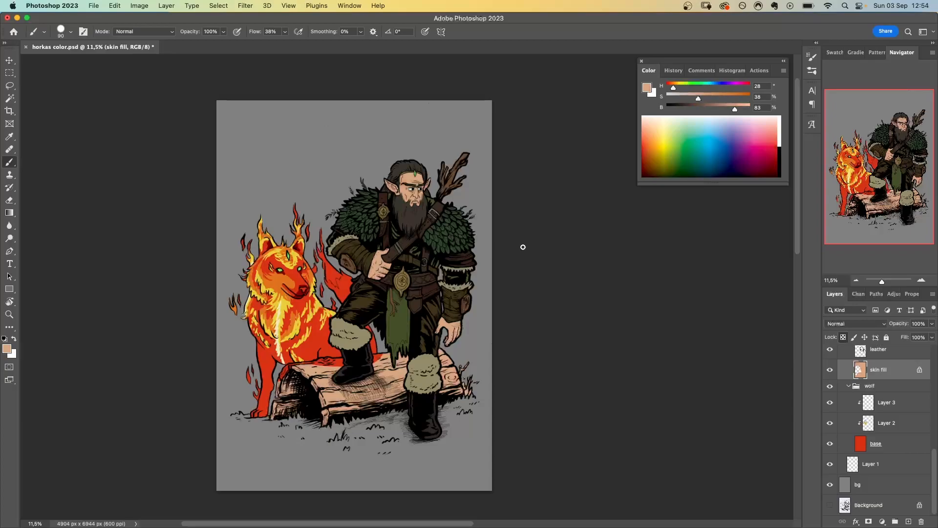
- Select the inks layer and lock its transparent pixels
drag(934, 467, 937, 342)
click(868, 352)
key(h)
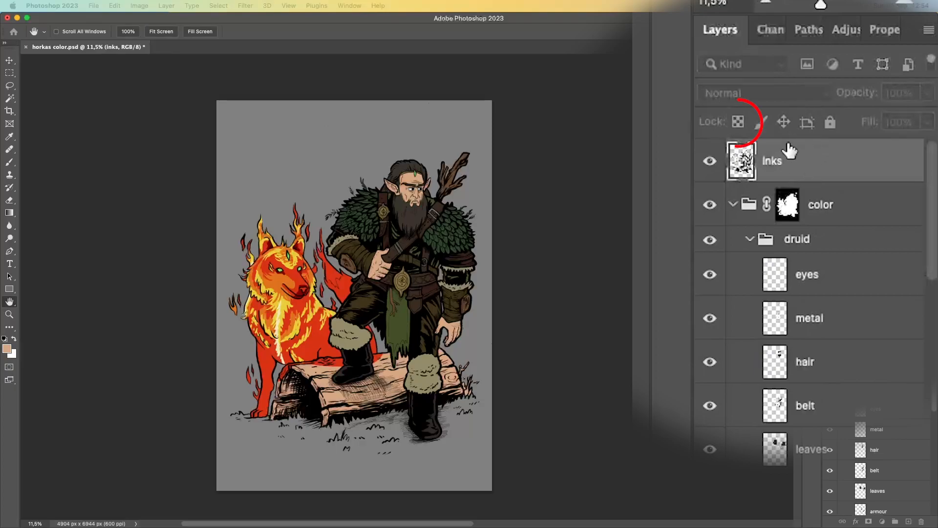
key(b)
click(738, 122)
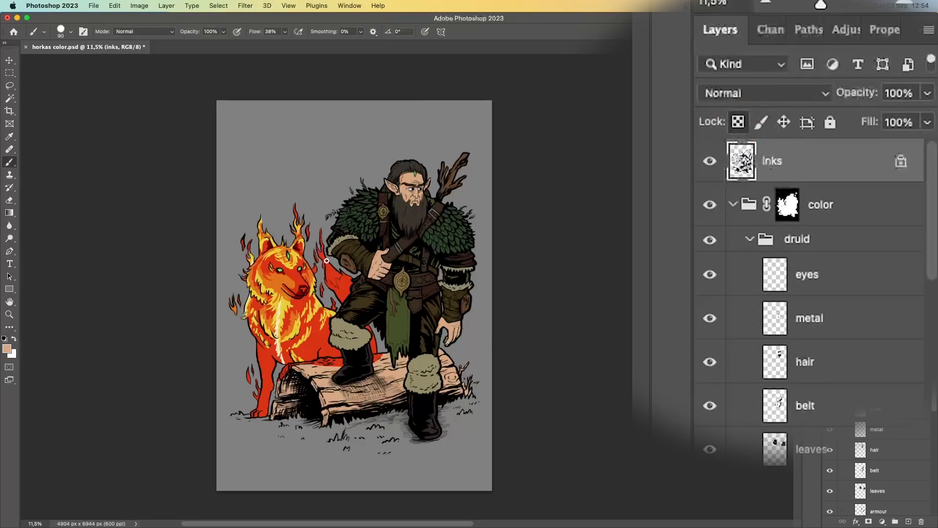
- Recolour the ink lines inside the druid's fist reddish brown with hue 19, saturation 70% and brightness 63%
scroll(327, 261, up, 2)
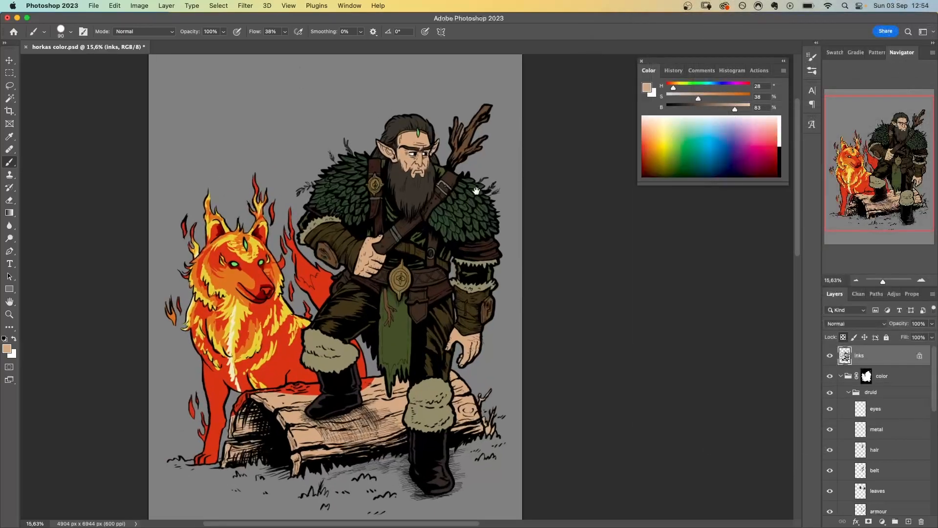
drag(478, 214, 448, 237)
scroll(424, 209, up, 3)
mouse_move(259, 278)
mouse_down()
mouse_move(229, 312)
mouse_move(271, 297)
mouse_move(287, 274)
mouse_up()
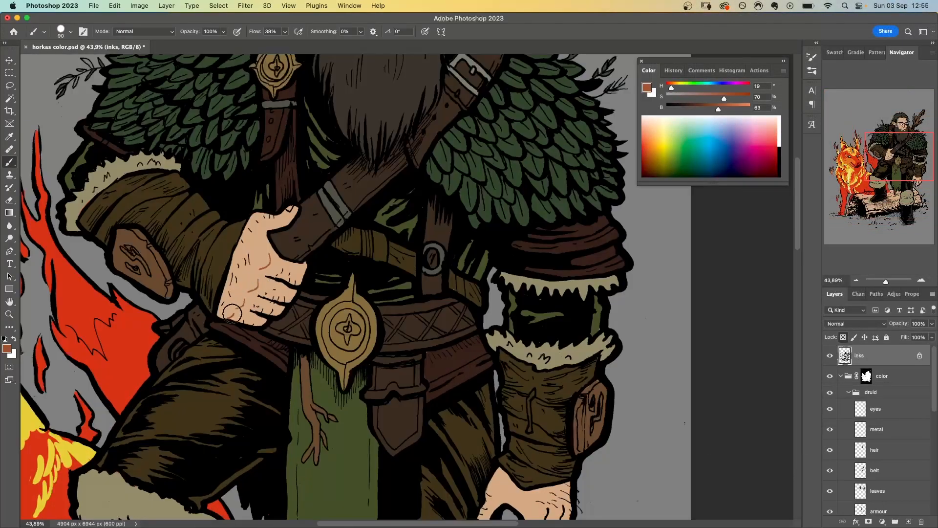
- Recolour the ink lines on the druid's face and ears reddish brown, and switch to black to touch up the brow
scroll(302, 209, up, 5)
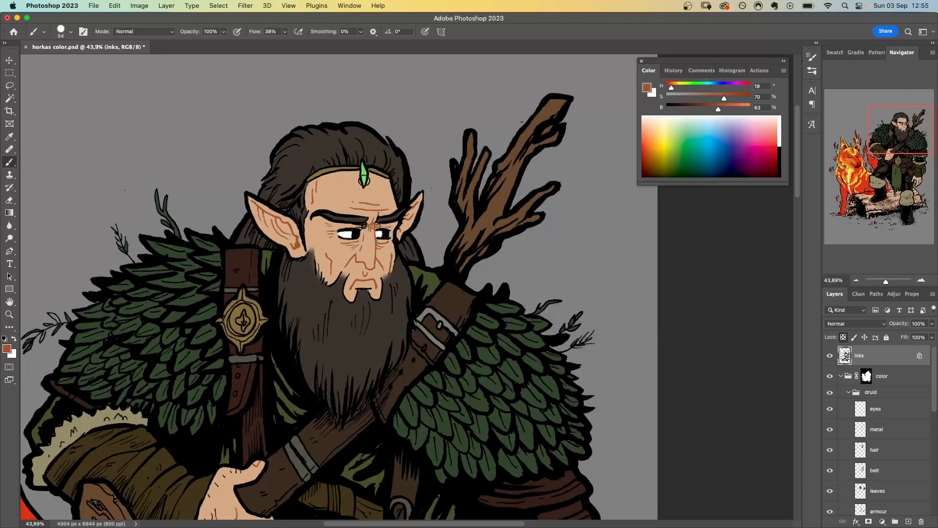
scroll(413, 285, up, 3)
key(d)
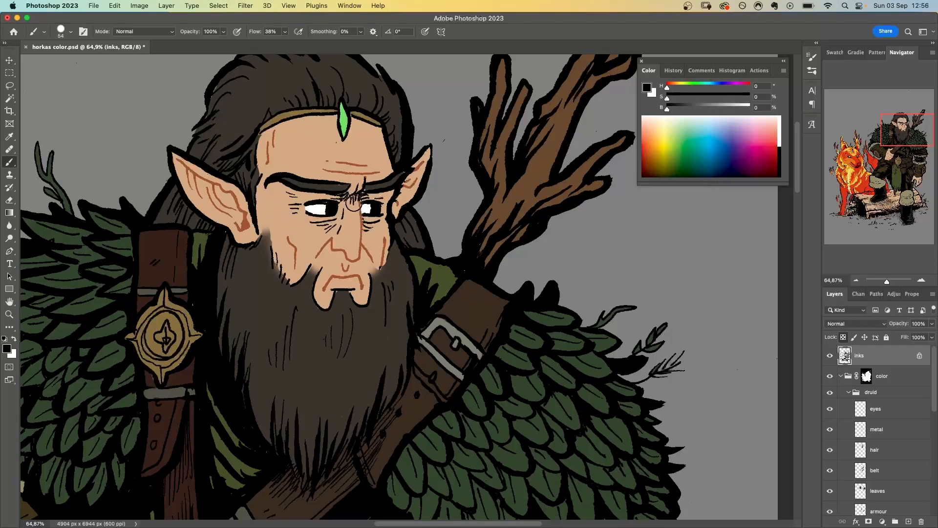
- Recolour the ink lines on the druid's hanging hand with the sampled reddish brown and save the document
scroll(353, 213, down, 8)
drag(346, 381, 304, 249)
alt+click(304, 252)
scroll(307, 247, up, 6)
drag(377, 346, 370, 229)
drag(395, 315, 379, 372)
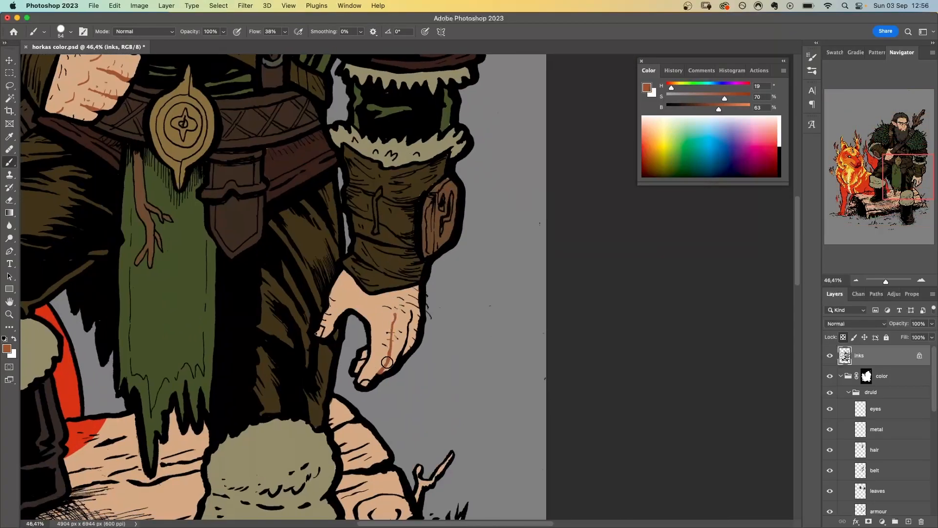
scroll(297, 279, down, 8)
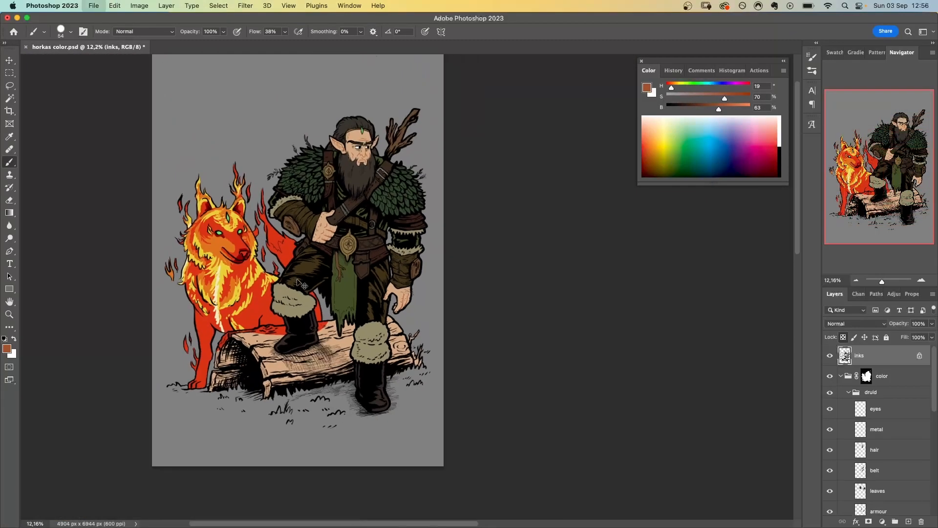
key(super+s)
- Touch up the inks around the druid's eyes and brows with black
drag(362, 207, 354, 339)
scroll(354, 339, up, 7)
key(d)
drag(220, 286, 243, 280)
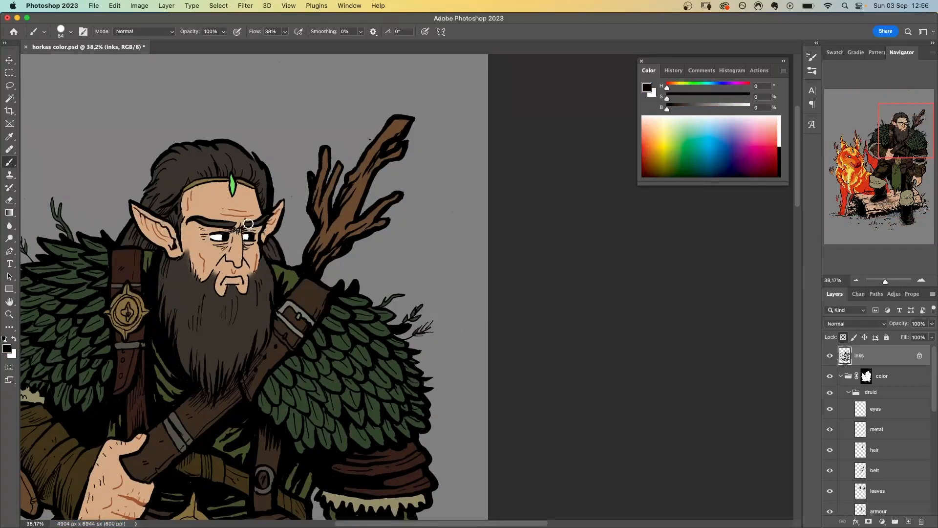
- Recolour the wolf's black ink outlines with orange tones sampled from its colouring
scroll(237, 233, left, 3)
scroll(237, 233, up, 1)
drag(104, 510, 388, 175)
alt+click(275, 237)
drag(275, 237, 363, 238)
scroll(339, 238, down, 6)
mouse_move(299, 220)
mouse_down()
mouse_move(242, 337)
mouse_move(360, 195)
mouse_move(388, 182)
mouse_up()
drag(484, 261, 454, 186)
- Adjust the colour's saturation and recolour the remaining outlines of the wolf's head, flames, legs and tail
drag(744, 98, 728, 99)
mouse_move(247, 127)
mouse_down()
mouse_move(360, 176)
mouse_move(327, 306)
mouse_up()
drag(370, 216, 356, 216)
mouse_move(374, 149)
mouse_down()
mouse_move(412, 211)
mouse_move(396, 266)
mouse_up()
drag(728, 98, 739, 98)
mouse_move(428, 216)
mouse_down()
mouse_move(373, 188)
mouse_move(427, 219)
mouse_up()
drag(413, 264, 384, 281)
mouse_move(261, 386)
mouse_down()
mouse_move(239, 397)
mouse_move(279, 412)
mouse_move(291, 384)
mouse_up()
drag(319, 380, 368, 351)
drag(471, 320, 479, 358)
drag(408, 202, 394, 249)
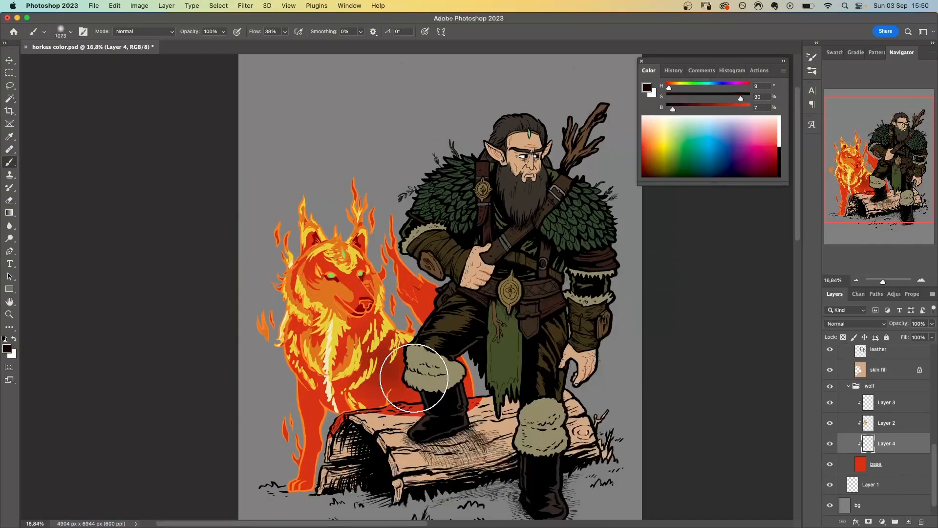
- Shade the wolf's body on Layer 4 with a large soft brush, using near-black red and sampled colours
drag(414, 377, 348, 350)
mouse_move(314, 390)
mouse_down()
mouse_move(306, 329)
mouse_move(314, 441)
mouse_up()
alt+click(307, 329)
drag(411, 298, 376, 339)
alt+click(411, 404)
alt+click(395, 342)
- Brush a soft orange glow over the wolf's tail, front leg, chest edge and ear on Layer 4
mouse_move(364, 278)
mouse_down()
mouse_move(363, 239)
mouse_move(419, 292)
mouse_up()
drag(300, 479, 318, 446)
drag(289, 325, 313, 386)
drag(299, 288, 306, 239)
drag(391, 403, 415, 386)
- On Layer 2, switch brush preset and paint orange fur strokes on the chest and neck at 100% flow, hue 26, saturation 86%, brightness 88%
click(868, 423)
mouse_move(310, 383)
mouse_down()
mouse_move(328, 406)
mouse_move(315, 407)
mouse_up()
right_click(402, 337)
click(554, 395)
alt+click(383, 327)
drag(372, 324, 369, 341)
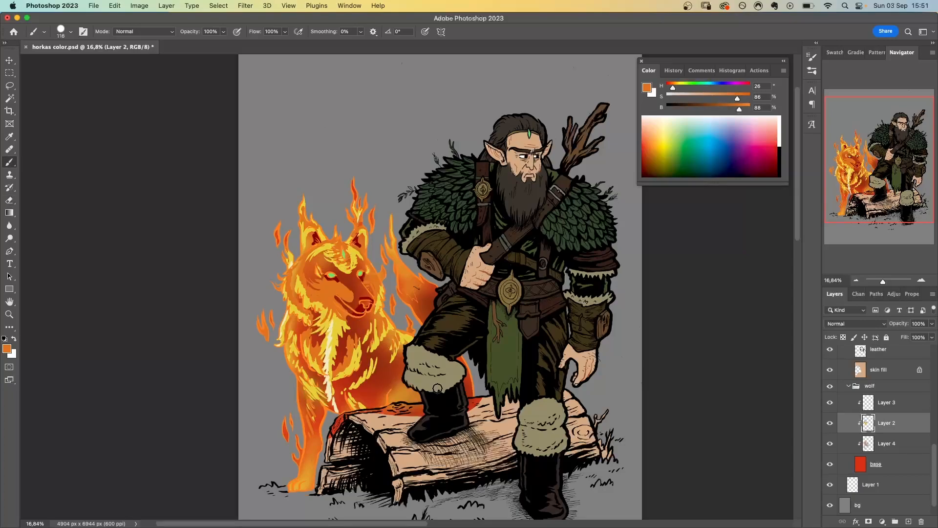
alt+click(349, 390)
alt+click(339, 296)
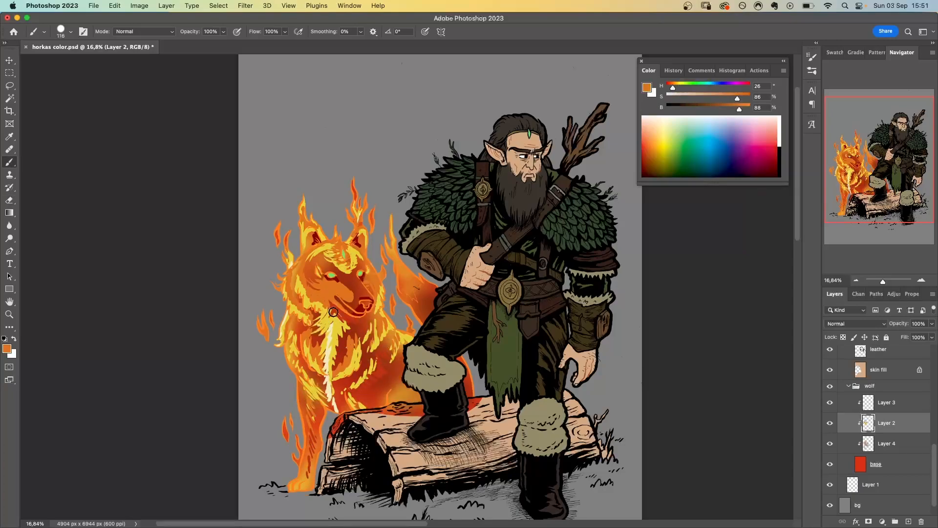
drag(333, 306, 357, 323)
- Mirror the canvas view and refine the fur strokes on the wolf's cheek and muzzle with sampled colours
key(super+shift+h)
alt+click(551, 320)
drag(552, 302, 532, 330)
alt+click(548, 295)
drag(539, 316, 559, 296)
alt+click(616, 313)
- Paint tail and body flame strokes in yellow (hue 51, saturation 76%, brightness 91%) and pale cream (saturation 23%, brightness 95%)
alt+click(499, 369)
mouse_move(473, 302)
mouse_down()
mouse_move(479, 289)
mouse_move(453, 287)
mouse_move(482, 282)
mouse_up()
alt+click(497, 234)
alt+click(485, 391)
alt+click(496, 267)
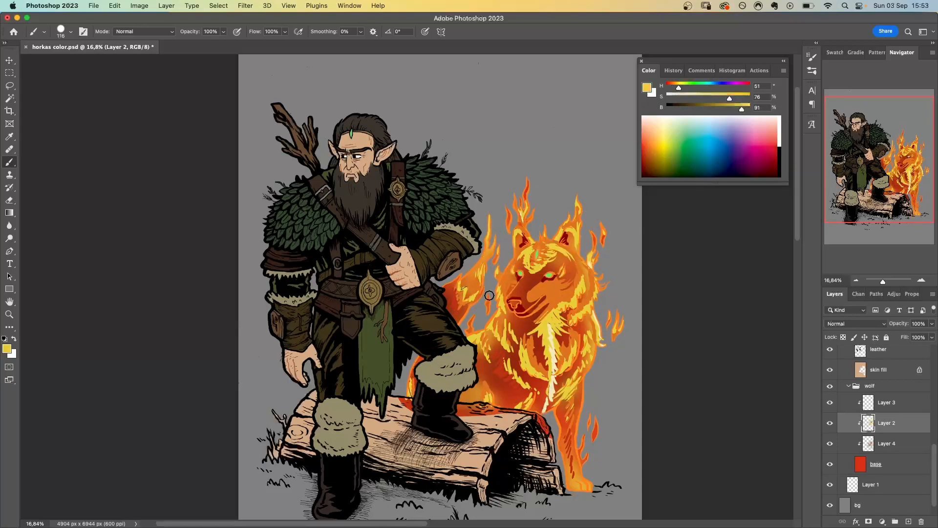
alt+click(481, 261)
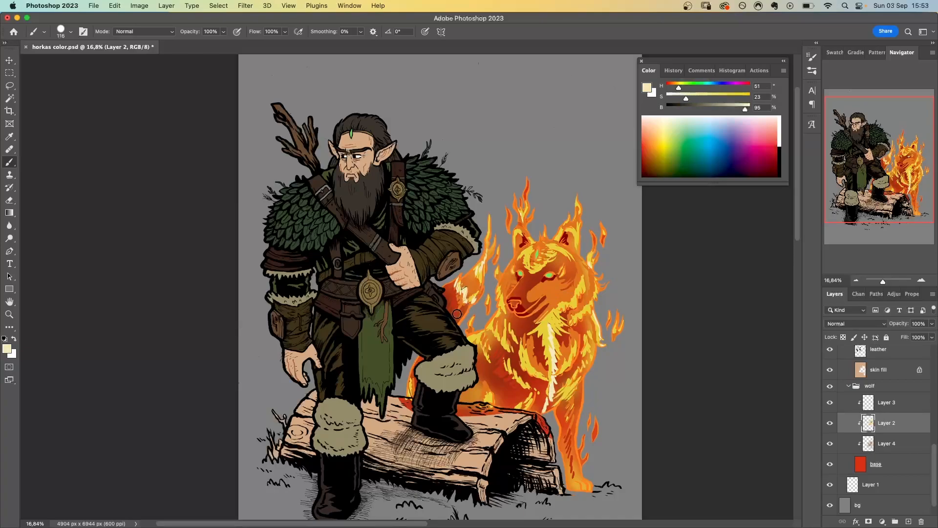
alt+click(565, 402)
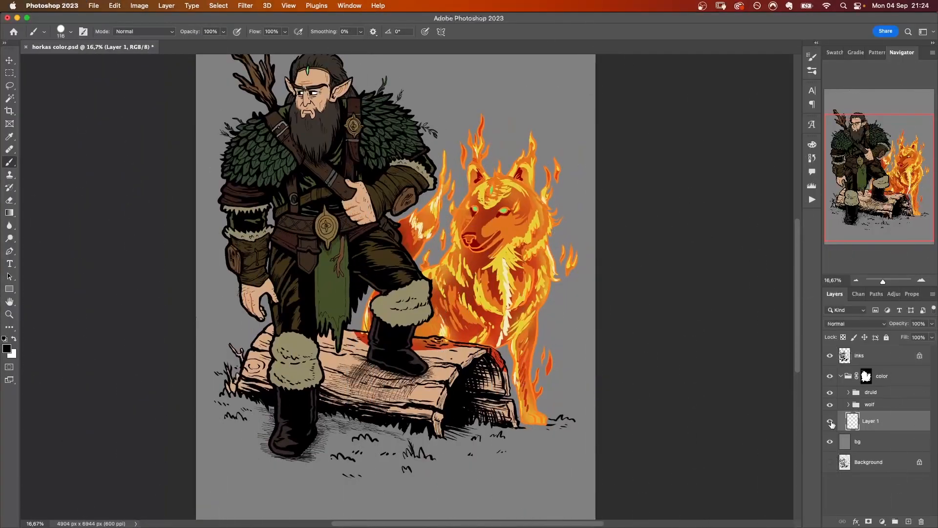
- Create a group named wood below the wolf group and move Layer 1 into it
mouse_move(850, 428)
mouse_down()
mouse_move(874, 454)
mouse_move(894, 521)
mouse_up()
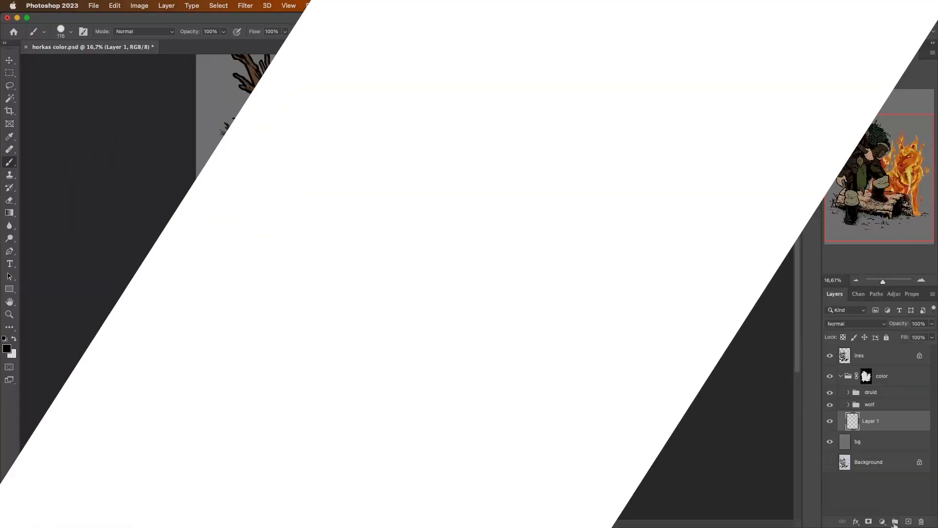
double_click(874, 417)
text(wood)
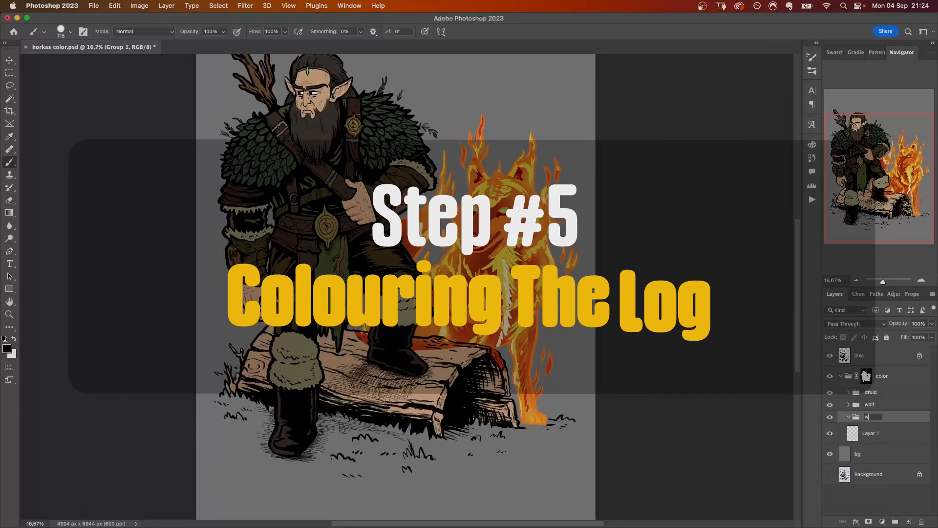
key(Return)
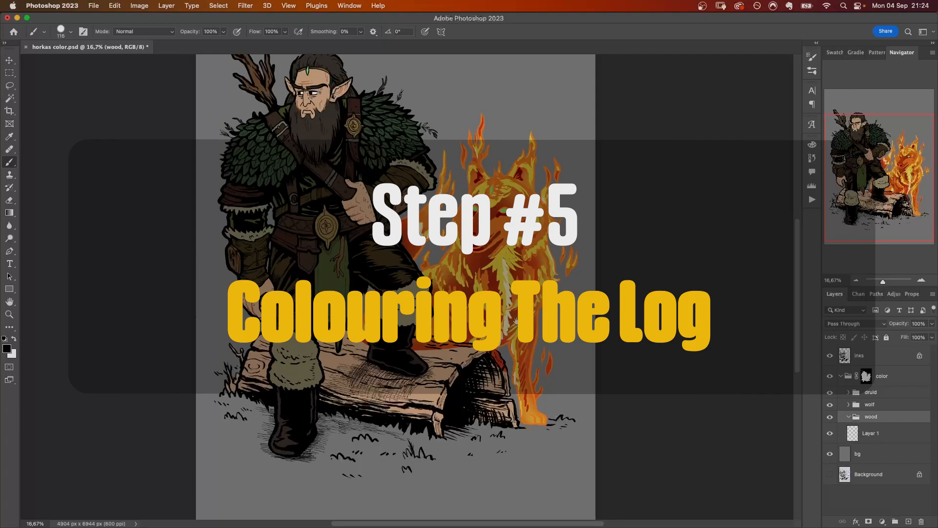
drag(516, 324, 521, 338)
click(869, 432)
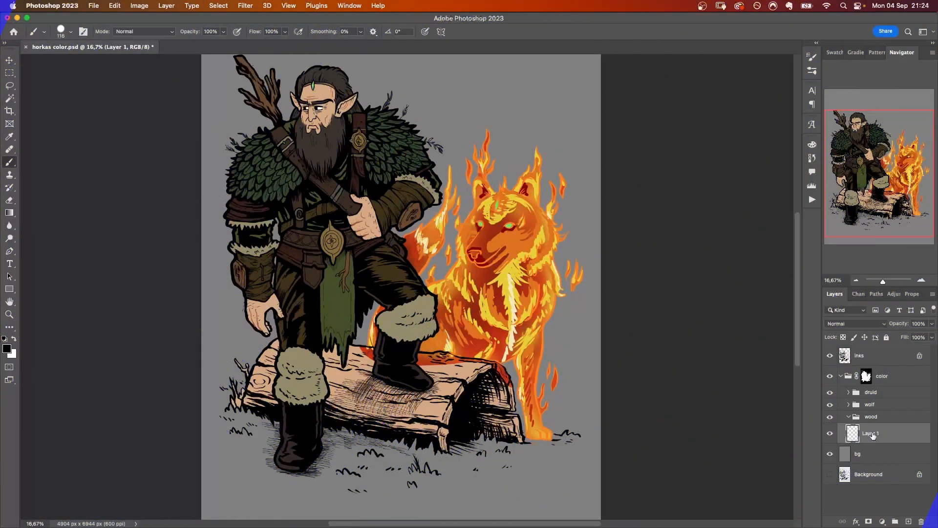
drag(870, 433, 874, 418)
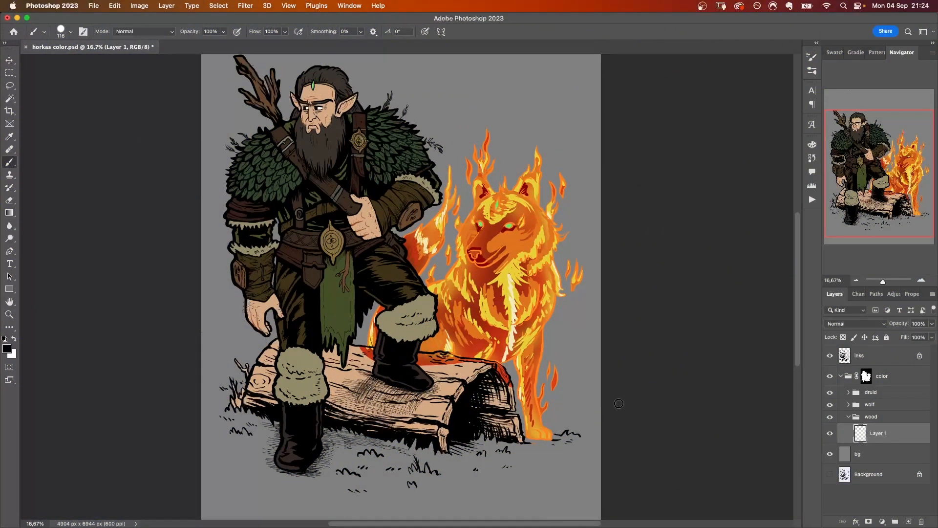
- Open the colour controls, sample dark brown with hue 26, saturation 58% and brightness 28%, and fill Layer 1 with it
click(812, 144)
drag(786, 136, 753, 83)
alt+click(392, 271)
- Unlock the skin fill layer's transparent pixels and erase the skin colour from the log
click(848, 393)
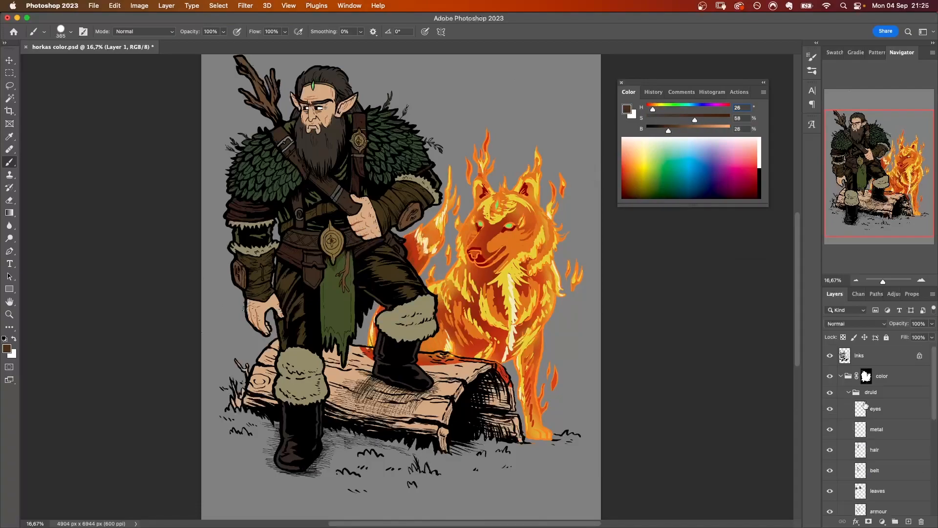
scroll(874, 415, down, 5)
key(e)
click(879, 419)
mouse_move(400, 413)
mouse_down()
mouse_move(440, 408)
mouse_move(489, 373)
mouse_move(322, 397)
mouse_up()
key(super+z)
click(843, 337)
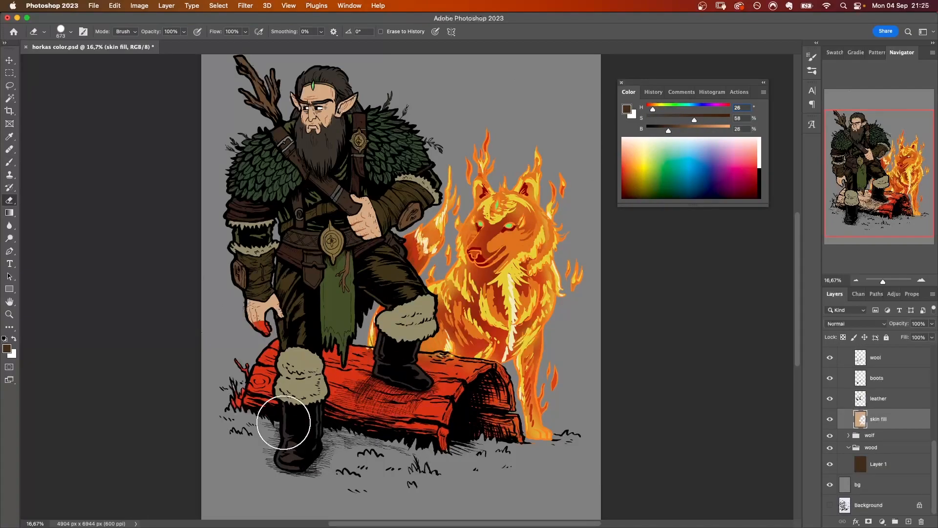
- Erase the red of the wolf's base layer from the log and the druid's fingertips
click(849, 435)
click(875, 512)
drag(263, 326, 254, 398)
drag(337, 362, 435, 432)
drag(500, 420, 513, 437)
- Clean up the remaining red along the log's upper edge beside the wolf's leg and the druid's boot
scroll(445, 419, up, 5)
drag(532, 373, 518, 330)
mouse_move(508, 329)
mouse_down()
mouse_move(420, 317)
mouse_move(339, 324)
mouse_up()
scroll(318, 322, up, 3)
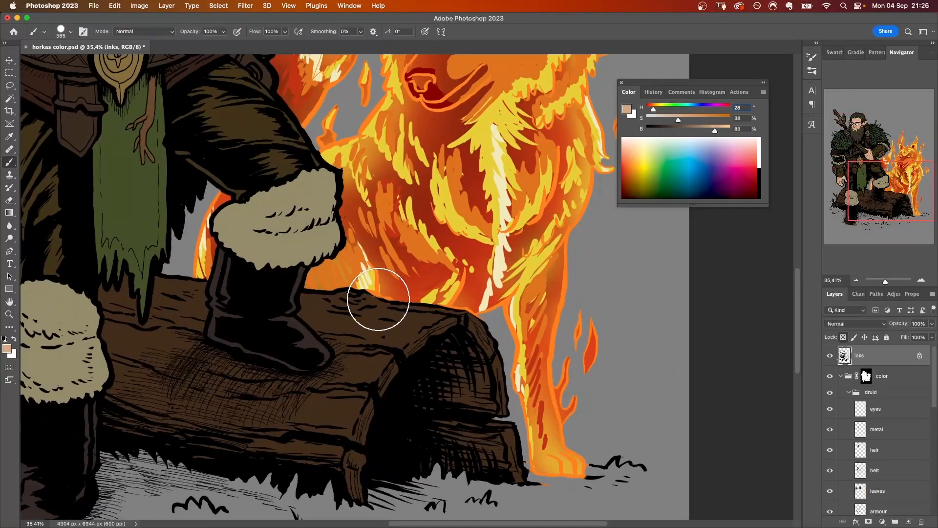
- Add a new layer at the bottom of the layer stack and name it "ground"
drag(361, 290, 394, 300)
scroll(399, 355, down, 5)
scroll(879, 464, down, 10)
click(858, 504)
click(909, 521)
double_click(863, 484)
text(ground)
- Mix a muted green and paint the grassy ground beneath the log, the druid's boots and the wolf's paws
click(676, 184)
mouse_move(729, 120)
mouse_down()
mouse_move(679, 120)
mouse_move(673, 130)
mouse_up()
drag(683, 109, 669, 109)
drag(342, 398, 238, 384)
drag(313, 410, 464, 398)
mouse_move(322, 415)
mouse_down()
mouse_move(259, 405)
mouse_move(283, 423)
mouse_up()
drag(293, 298, 313, 292)
- Add a layer clipped to the wood's Layer 1 and paint moss on the log with hue 77, saturation 54%, brightness 38%
click(878, 464)
click(908, 521)
alt+click(888, 474)
right_click(386, 337)
mouse_move(373, 335)
mouse_down()
mouse_move(372, 319)
mouse_move(369, 353)
mouse_up()
drag(679, 119, 690, 119)
drag(668, 109, 664, 109)
drag(400, 371, 416, 333)
drag(279, 318, 257, 337)
- Erase part of the moss on the log, and return to the brush with the whole drawing in view
key(e)
right_click(383, 342)
click(446, 402)
drag(297, 308, 456, 375)
key(b)
mouse_move(455, 213)
mouse_down()
mouse_move(443, 237)
mouse_move(461, 254)
mouse_up()
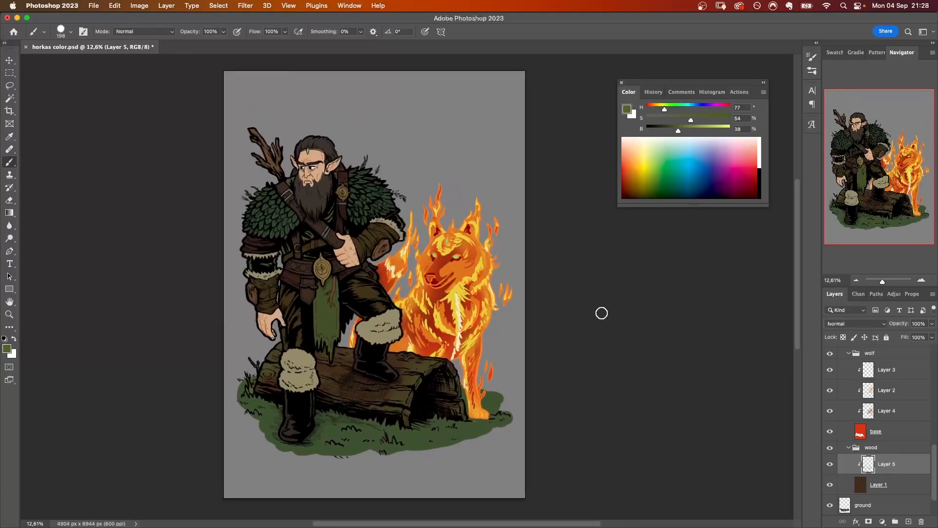
- Add a layer above the eyes layer in the druid group and name it "shadow"
scroll(880, 420, up, 20)
click(875, 392)
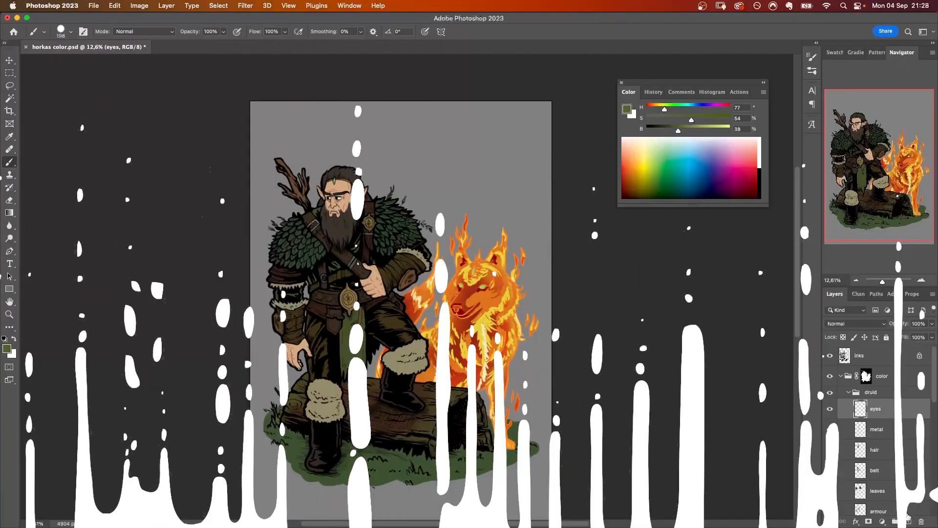
click(908, 521)
double_click(880, 408)
text(shadow)
key(Return)
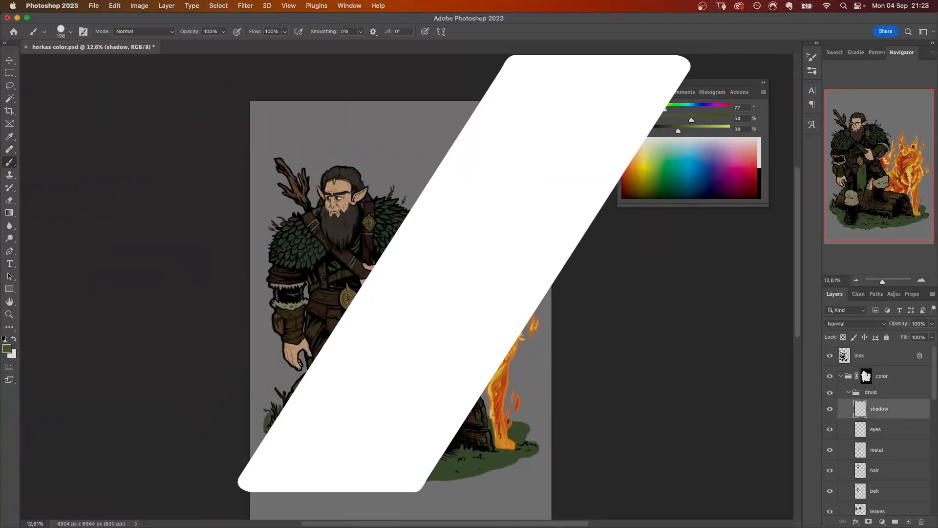
- Set the shadow layer to Multiply and try a blue with hue 219, saturation 42%, brightness 34% on the druid's face
drag(664, 110, 692, 109)
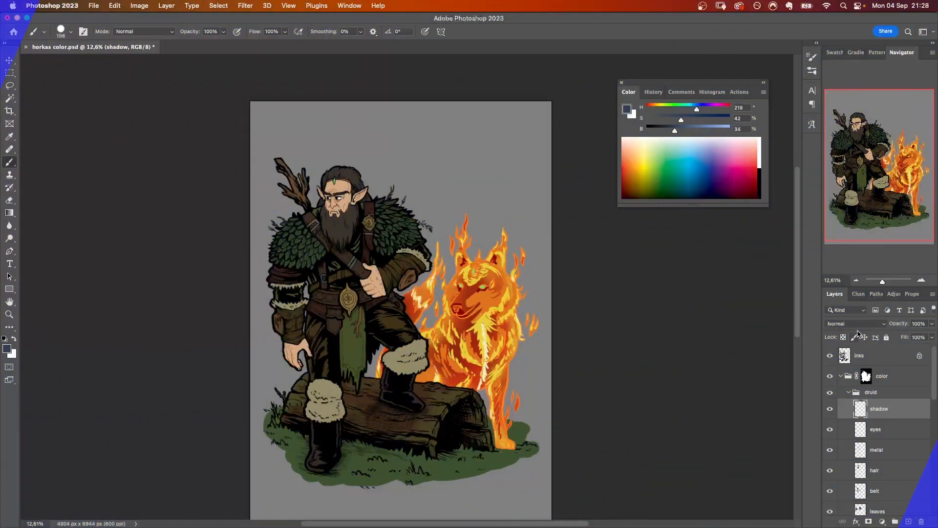
click(856, 324)
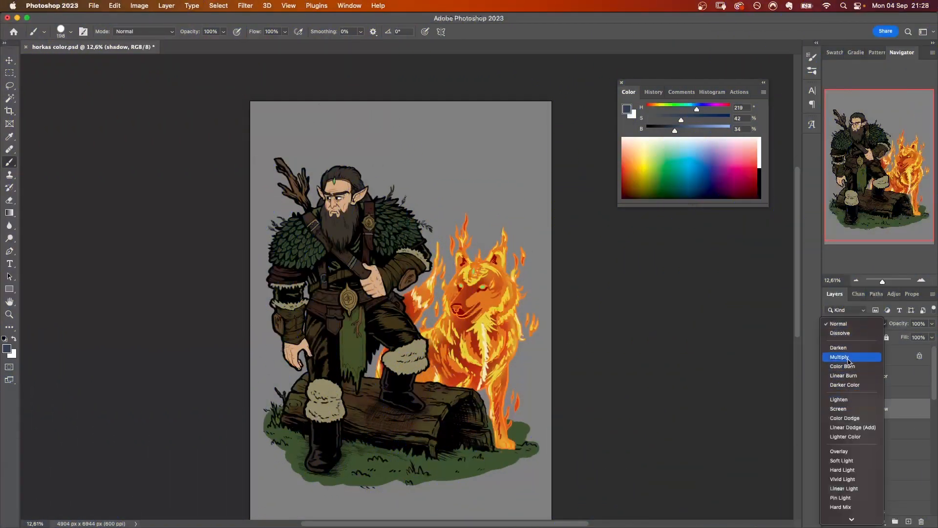
click(849, 357)
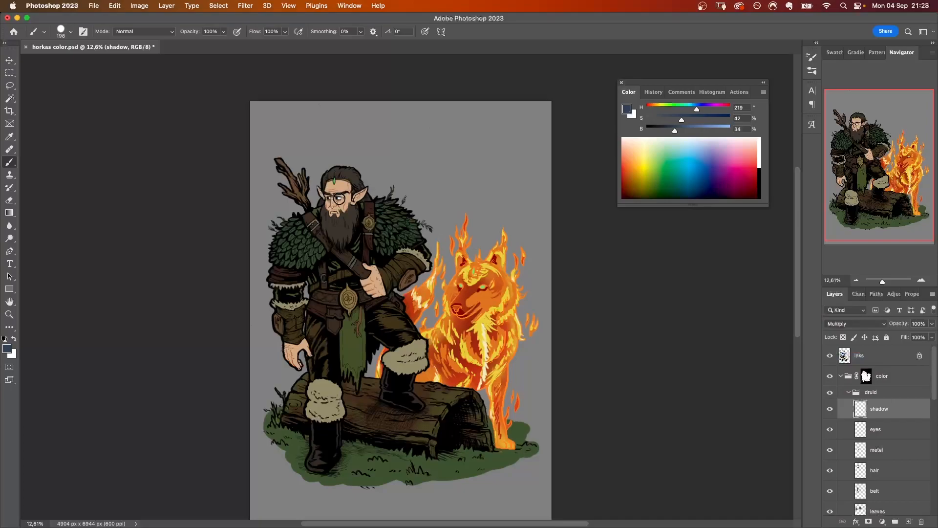
scroll(410, 288, up, 3)
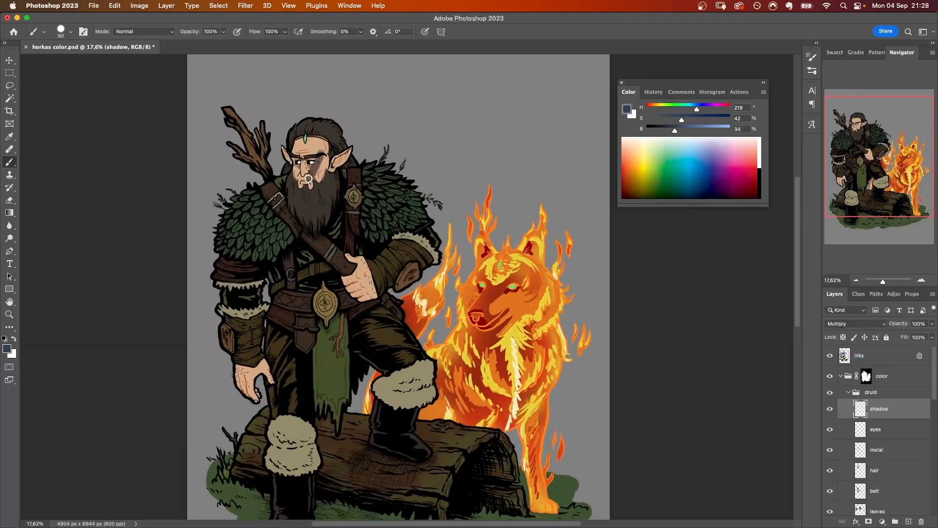
scroll(414, 163, up, 3)
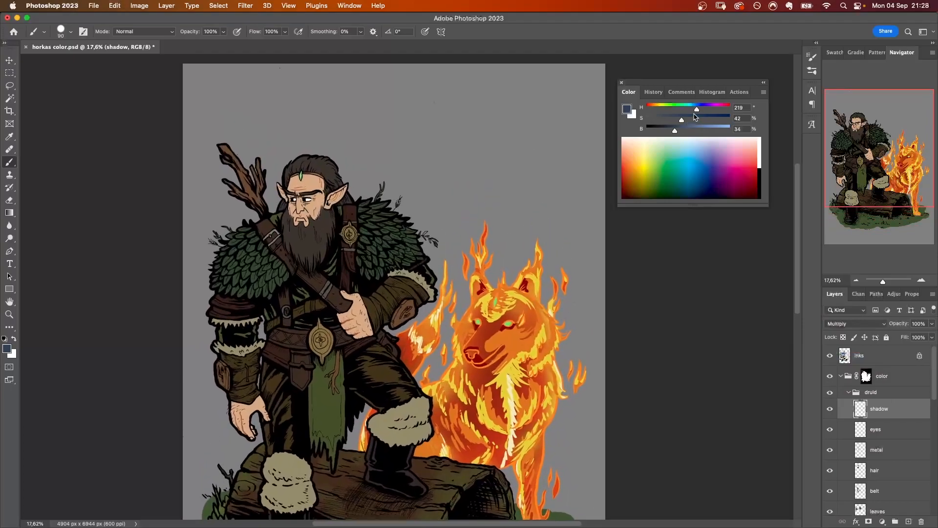
- Paint the druid's first shadows with hue 257, saturation 51%, brightness 45%, and set the shadow layer's opacity to 49%
click(683, 130)
mouse_move(316, 197)
mouse_down()
mouse_move(307, 220)
mouse_move(319, 196)
mouse_up()
right_click(331, 202)
click(473, 317)
click(310, 224)
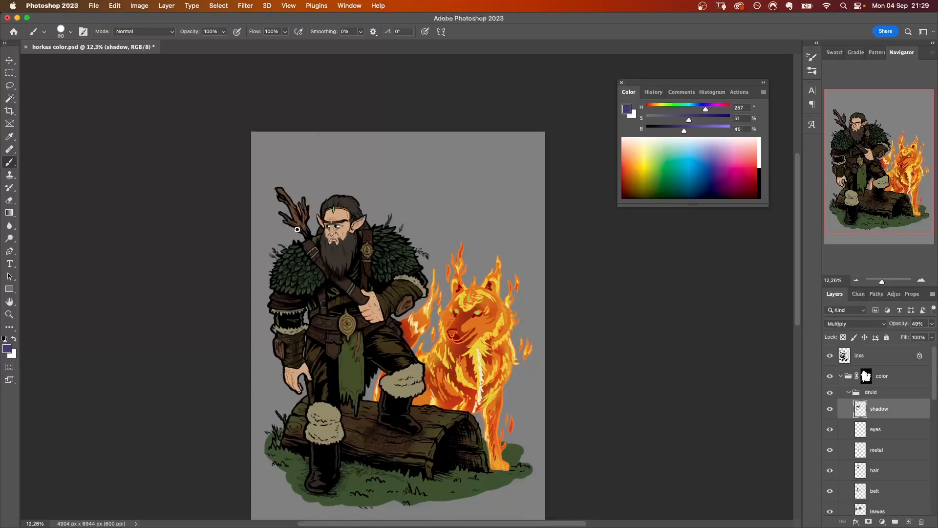
- Paint shadows across the druid's clothing and fur trim, and erase the excess below his raised hand
scroll(337, 230, down, 2)
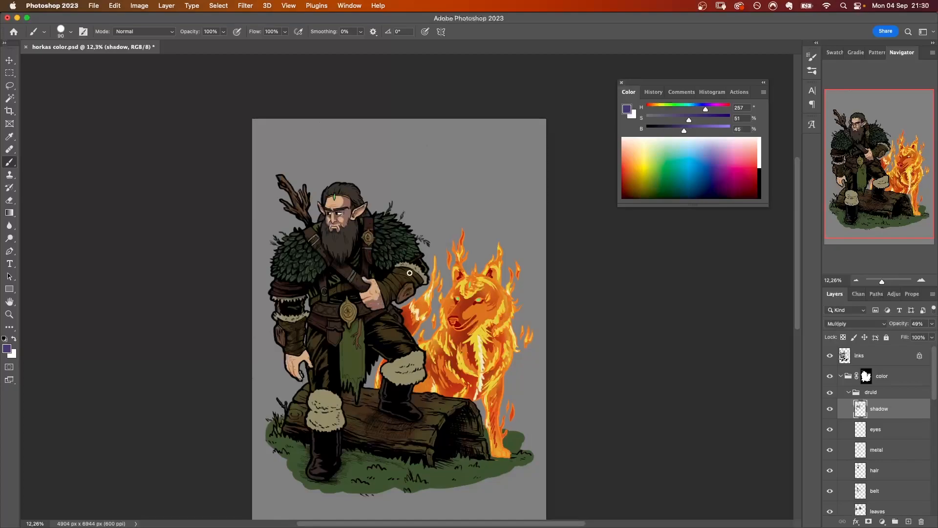
key(e)
drag(390, 314, 380, 319)
key(b)
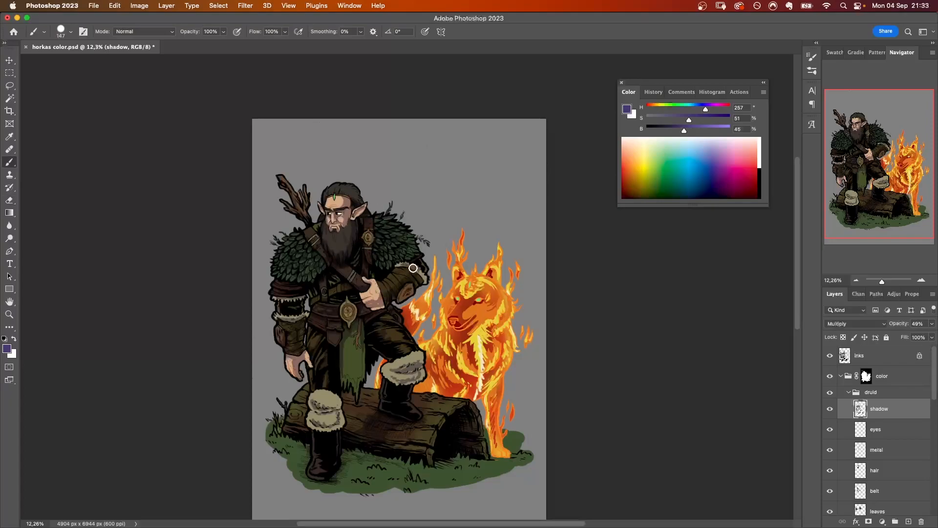
- Refine the shadows on the druid's face and ears with a smaller brush, and shade the branches on his back
scroll(380, 248, up, 5)
key(bracketleft)
key(bracketleft)
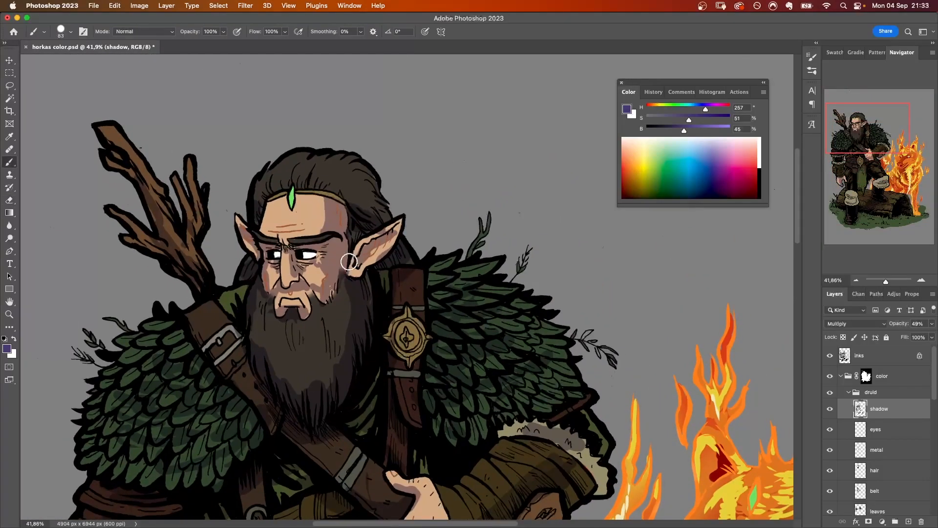
key(e)
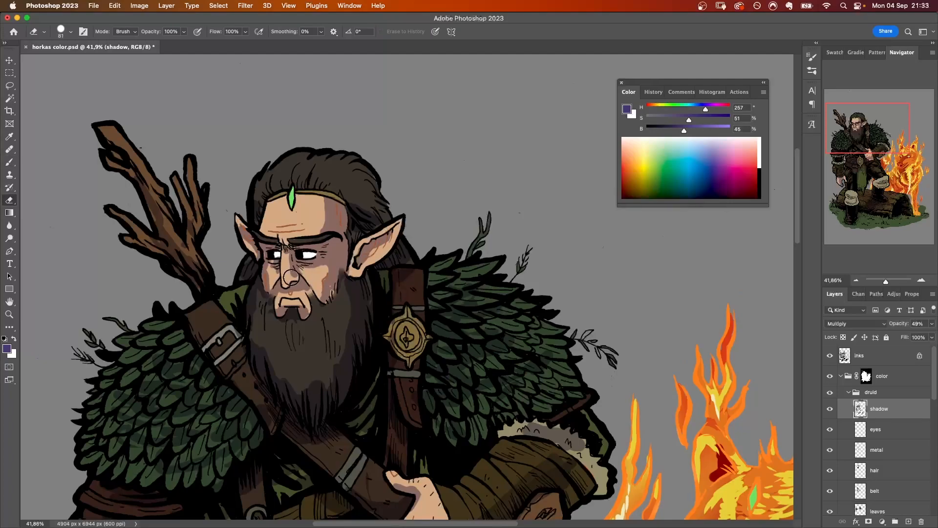
scroll(274, 254, down, 2)
key(b)
scroll(274, 245, up, 3)
scroll(273, 244, left, 3)
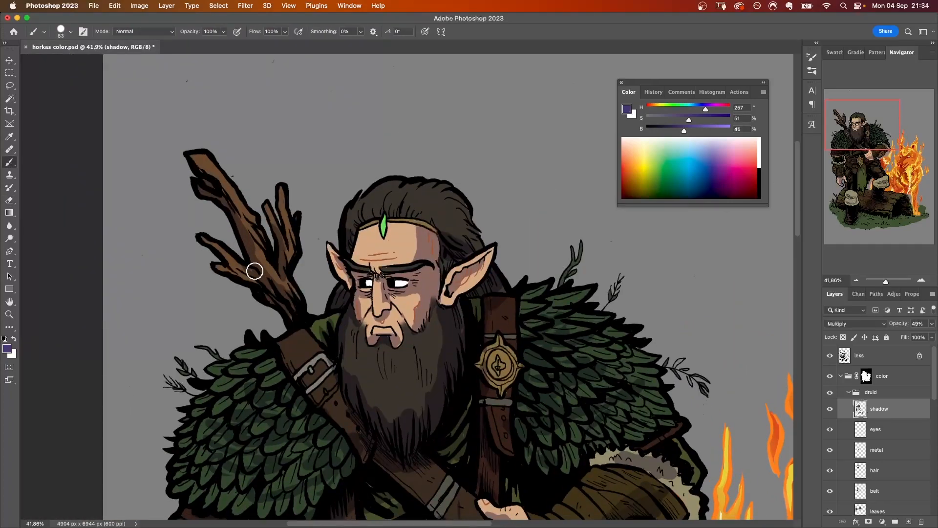
- Build up the shadows on the druid's shoulder leaves by alternately painting and erasing small areas
scroll(247, 250, down, 4)
scroll(247, 249, left, 1)
key(e)
scroll(274, 283, down, 1)
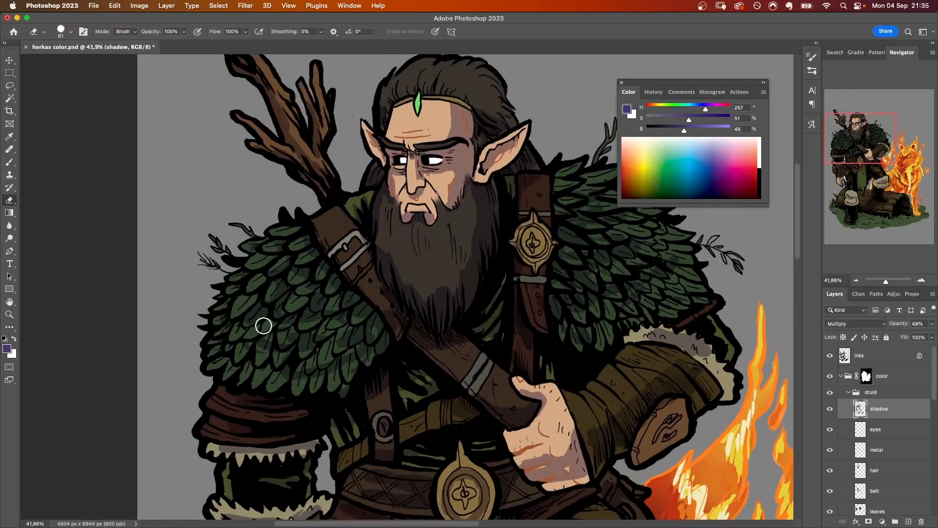
key(b)
scroll(269, 324, down, 2)
scroll(268, 323, left, 1)
key(e)
drag(358, 312, 355, 324)
key(b)
key(e)
drag(327, 293, 305, 299)
key(b)
key(e)
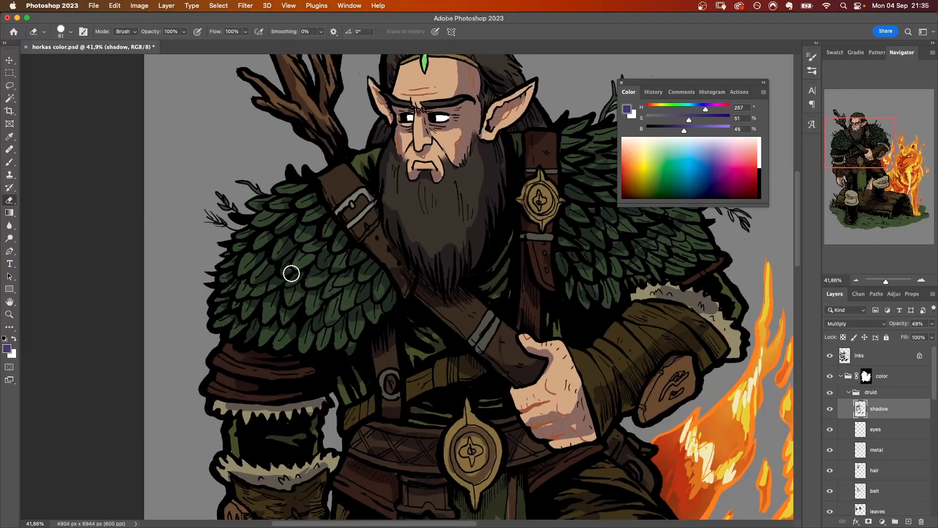
scroll(272, 288, down, 2)
key(b)
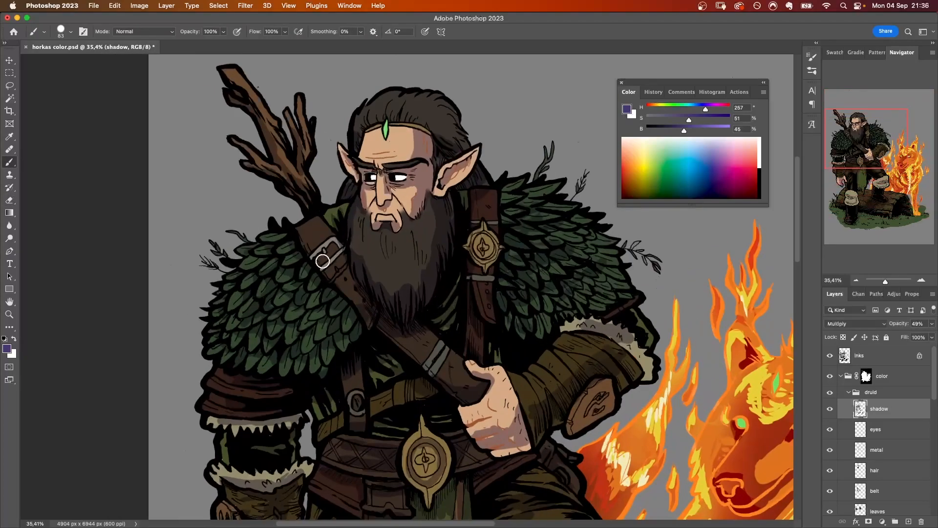
- Shade the druid's leather straps and trim the edges with the eraser, reducing the brush size for detail
key(e)
key(b)
drag(476, 190, 474, 207)
ctrl+alt+drag(484, 238, 478, 238)
key(e)
key(b)
key(e)
- Paint and trim shadows on the druid's arm, belt and trousers, working down to the wooden forearm plate
drag(493, 299, 448, 220)
key(b)
mouse_move(463, 310)
mouse_down()
mouse_move(443, 255)
mouse_move(452, 209)
mouse_up()
key(e)
mouse_move(289, 264)
mouse_down()
mouse_move(339, 283)
mouse_move(360, 318)
mouse_up()
key(b)
key(e)
mouse_move(422, 367)
mouse_down()
mouse_move(406, 249)
mouse_move(391, 230)
mouse_up()
key(b)
drag(458, 247, 397, 217)
drag(346, 249, 347, 346)
drag(503, 85, 377, 244)
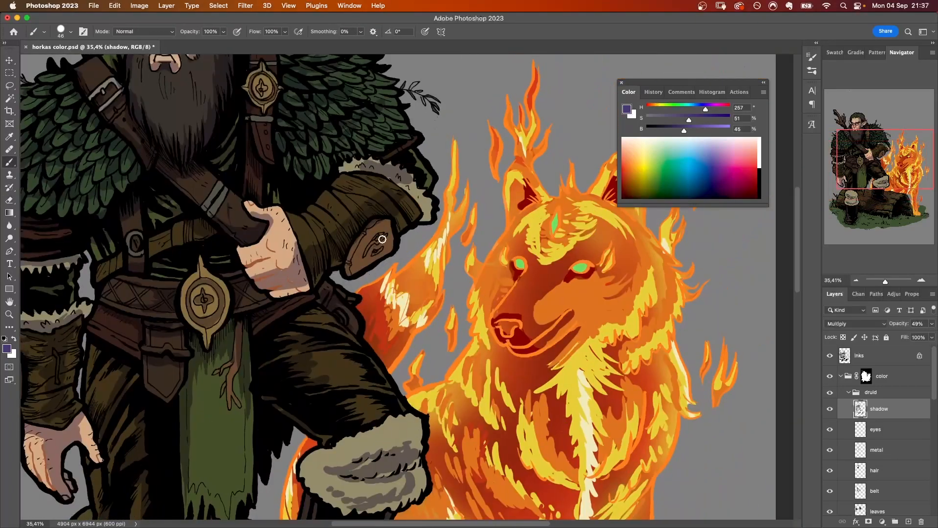
- Touch up the shadows on the wooden forearm plate and the round strap brooch, and save the document
drag(215, 337, 391, 253)
drag(423, 115, 265, 323)
key(e)
key(b)
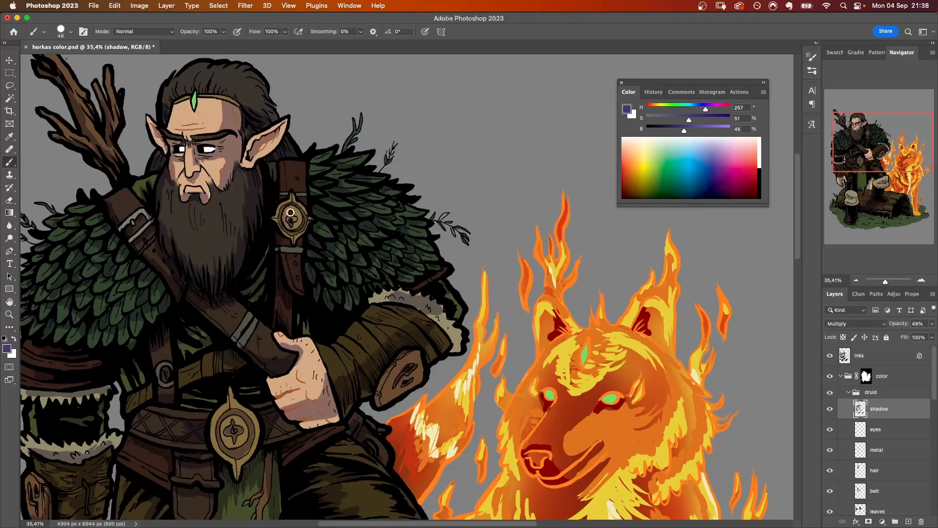
drag(367, 249, 313, 252)
key(super+s)
- Pick the wolf's base layer from the grass below the log, erase the stray colour there and save the document
drag(333, 425, 420, 420)
drag(454, 479, 550, 373)
super+click(508, 386)
super+click(485, 390)
key(e)
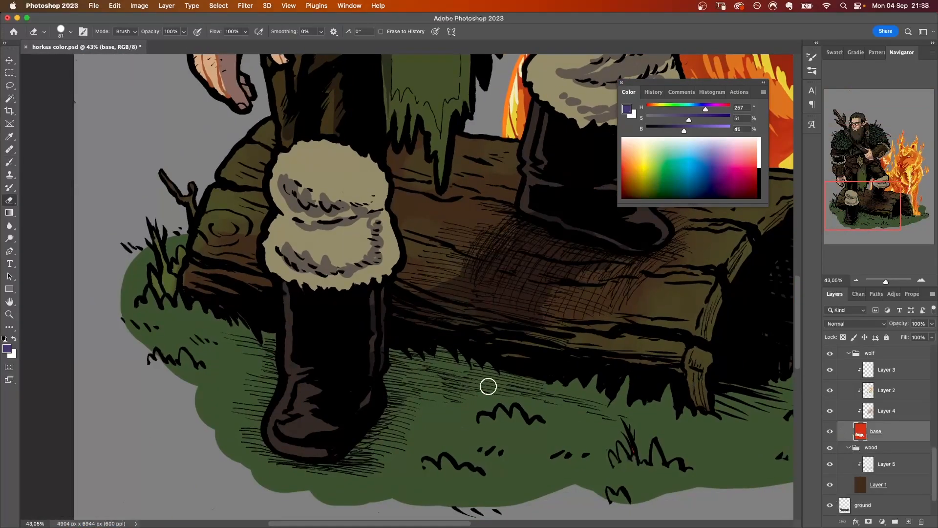
key(b)
drag(641, 219, 368, 260)
drag(409, 293, 364, 293)
drag(393, 193, 385, 308)
key(super+s)
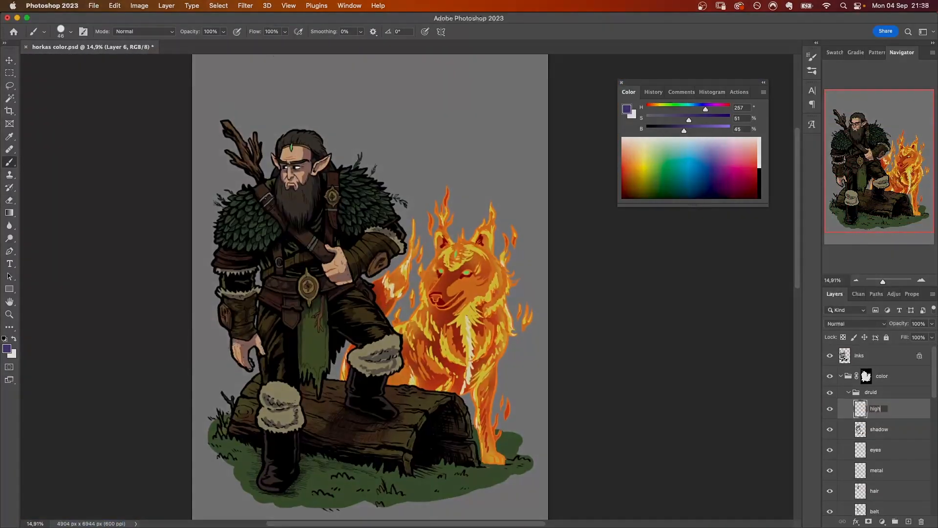
- Add a layer named "highlights" above the shadow layer and paint lighter tones on the druid's skin and back branches
click(909, 522)
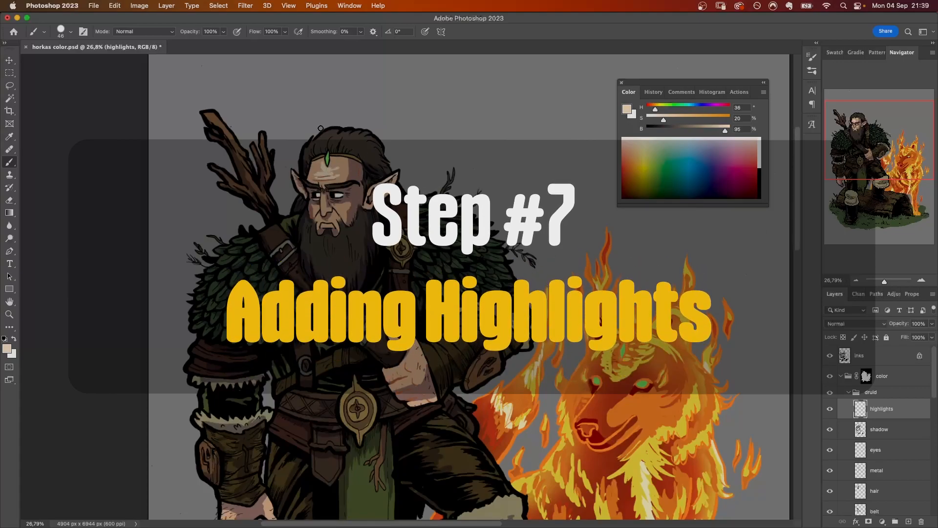
scroll(318, 173, down, 5)
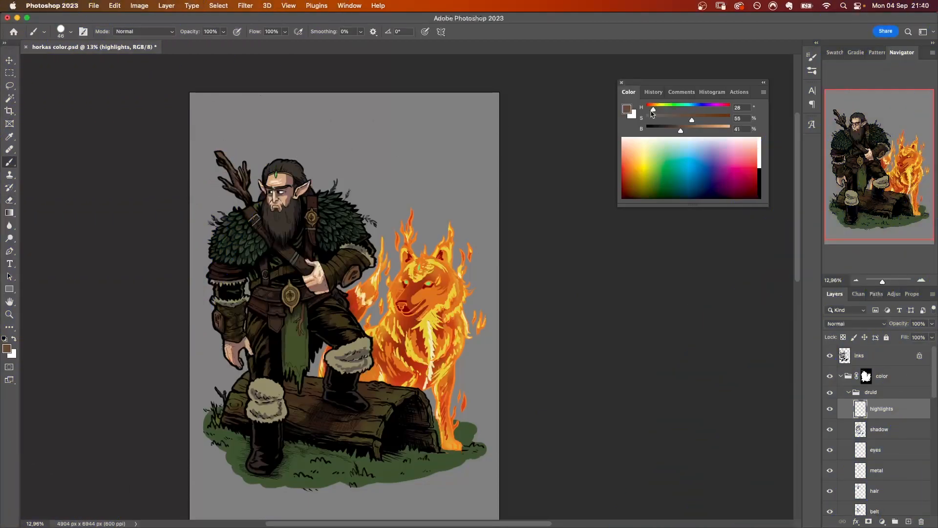
alt+click(221, 153)
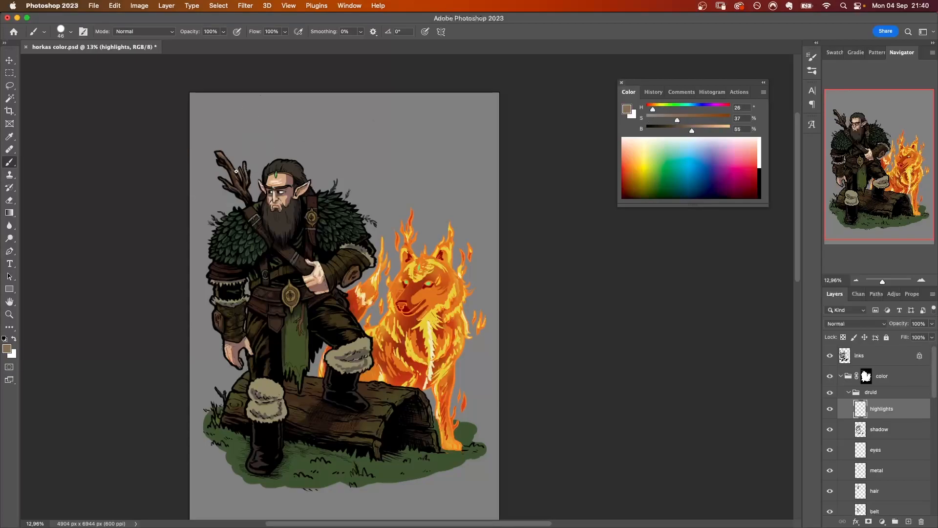
- Sample browns from the strap and upper-arm armour, and paint lighter brown highlights on the druid's leather
alt+click(310, 239)
alt+click(248, 210)
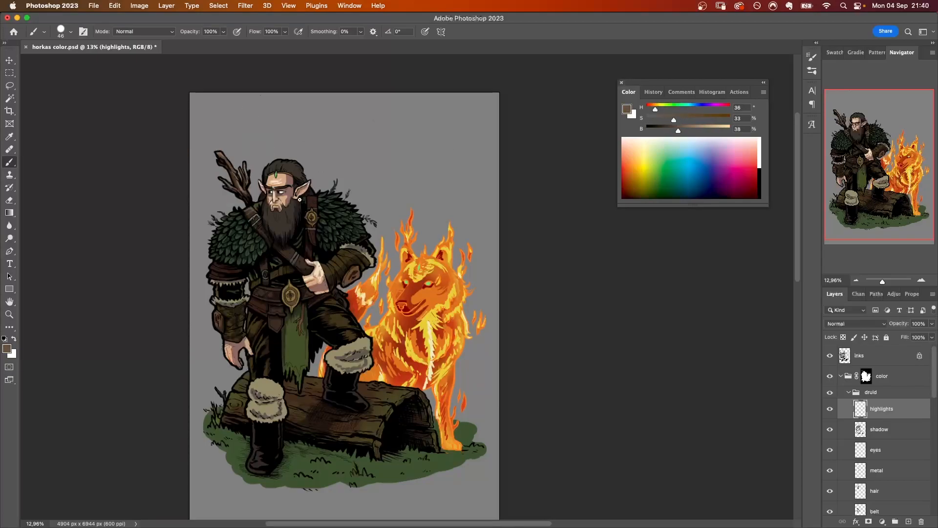
alt+click(224, 272)
alt+click(224, 272)
alt+click(222, 274)
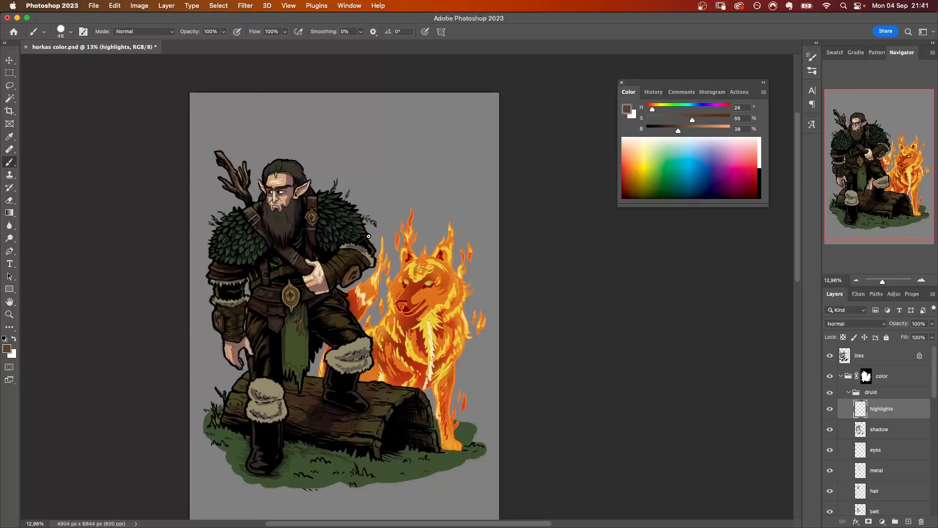
- Sample and lighten the forearm wrap, hair and fur colours, and highlight those areas, using hue 56, saturation 24%, brightness 70% for fur
alt+click(341, 256)
alt+click(342, 257)
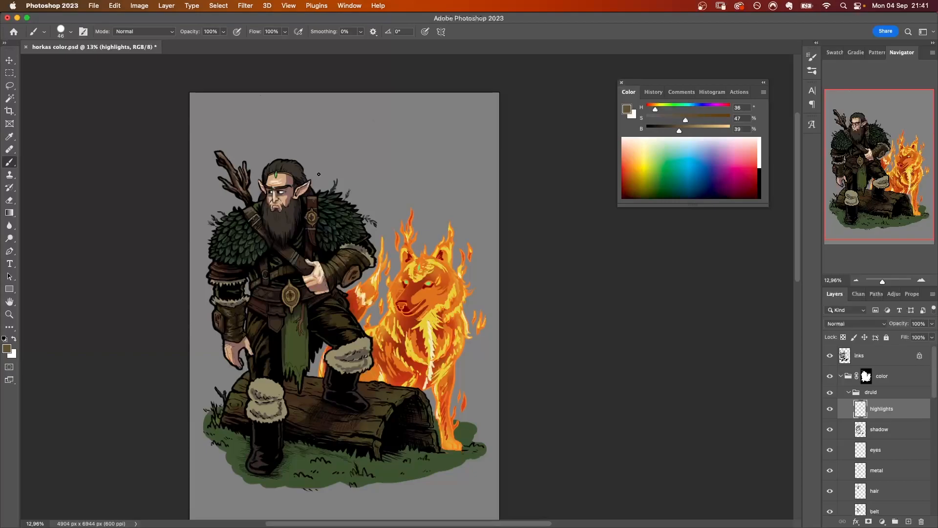
alt+click(270, 162)
alt+click(254, 389)
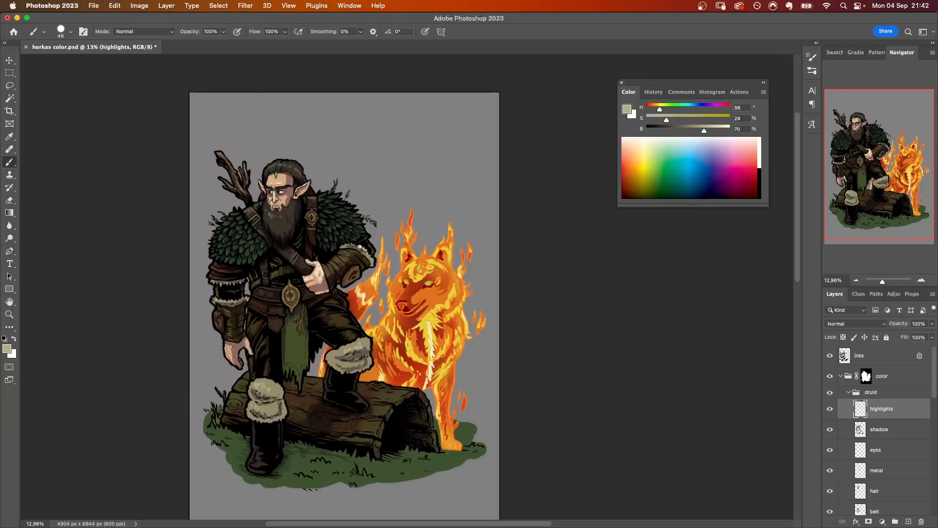
- Paint highlights on both leafy shoulders with a larger brush in hue 66, saturation 48%, brightness 46%
alt+click(364, 225)
alt+click(295, 337)
drag(665, 109, 662, 109)
drag(672, 131, 684, 131)
right_click(228, 214)
key(Return)
mouse_move(238, 231)
mouse_down()
mouse_move(247, 230)
mouse_move(243, 238)
mouse_up()
mouse_move(321, 198)
mouse_down()
mouse_move(346, 212)
mouse_move(344, 221)
mouse_move(324, 205)
mouse_move(344, 216)
mouse_move(321, 213)
mouse_up()
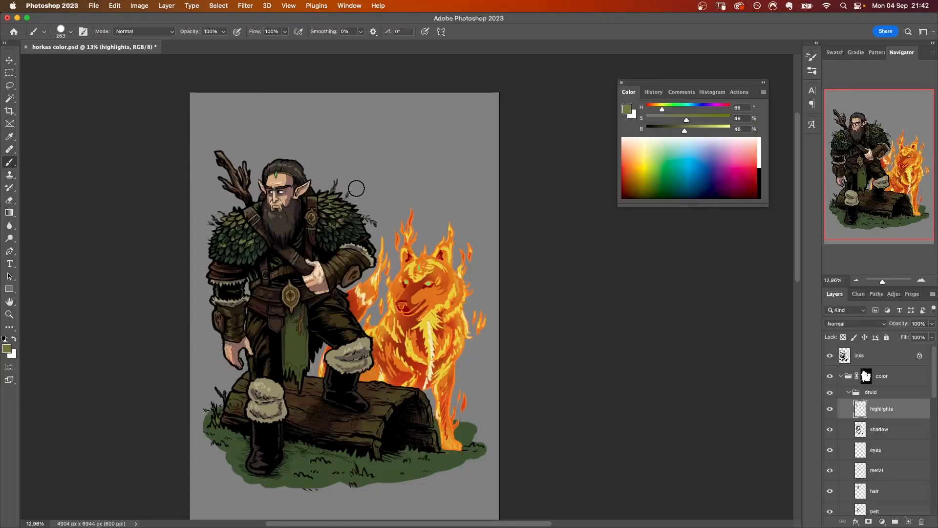
- Highlight the hanging cloth with hue 77, saturation 42%, brightness 41%, and mix a brown of hue 41, saturation 53%, brightness 39% for the trousers
alt+click(299, 359)
key(e)
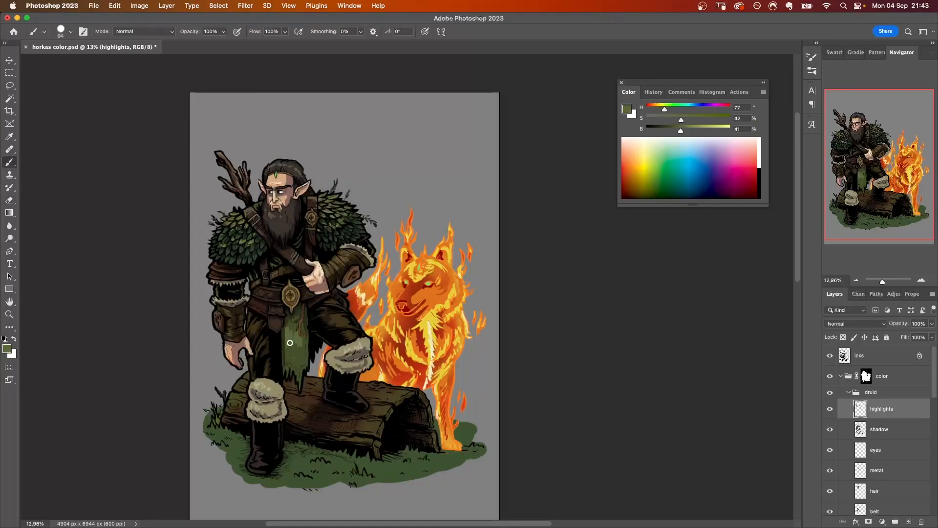
key(b)
alt+click(376, 291)
drag(697, 120, 690, 119)
drag(667, 130, 678, 130)
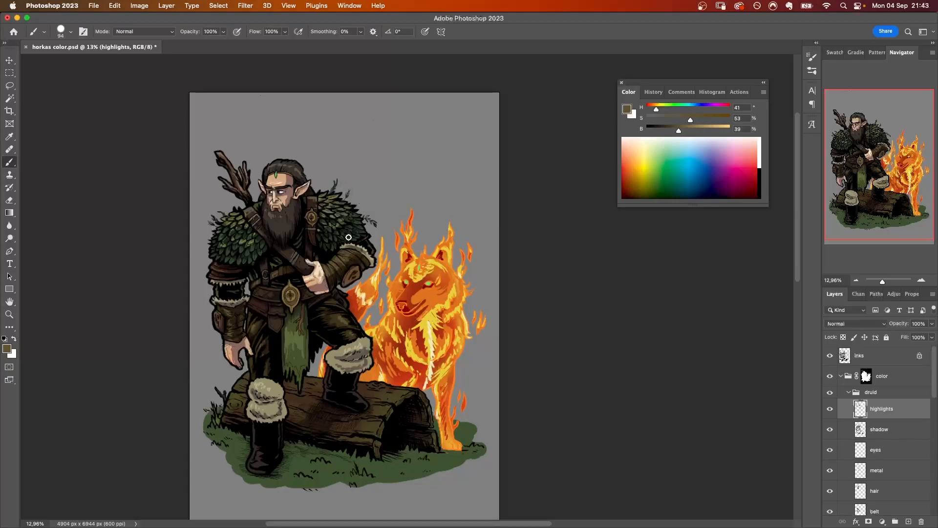
- Add a "backlight" layer above highlights, and paint the druid's wolf-facing edges in sampled orange with hue 26, saturation 81%, brightness 88%
click(908, 521)
text(backlight)
key(Return)
alt+click(459, 273)
alt+click(430, 299)
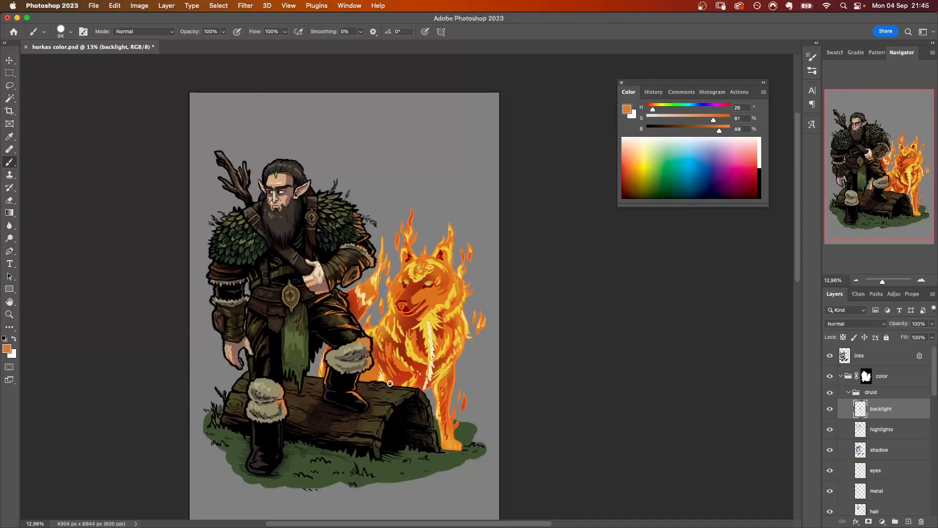
- Paint orange backlight along the log's upper edge and open end, undoing the misplaced stroke beside the boot
drag(357, 386, 402, 390)
mouse_move(323, 380)
mouse_down()
mouse_move(306, 377)
mouse_move(319, 399)
mouse_up()
key(super+z)
drag(427, 399, 432, 412)
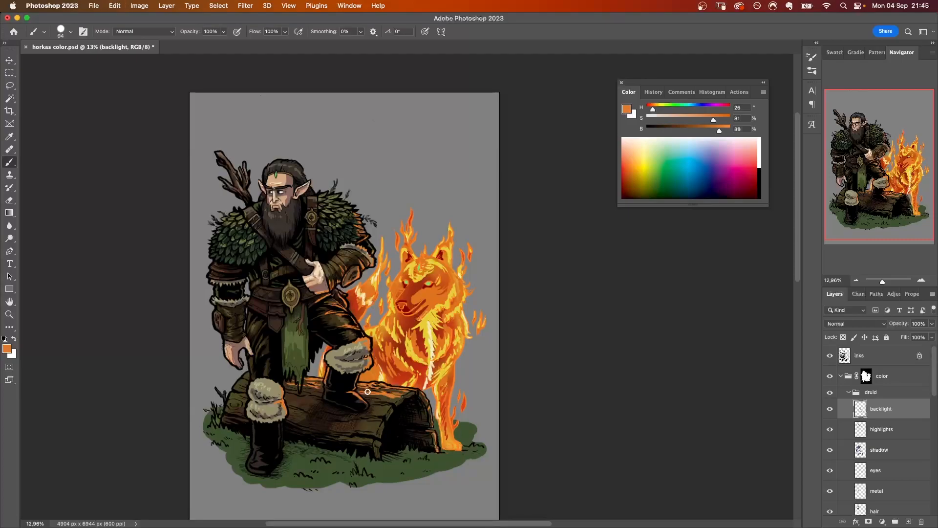
- Sample the flame yellow at hue 51, saturation 76%, brightness 91%, then select the highlights layer and save the file
scroll(283, 159, up, 2)
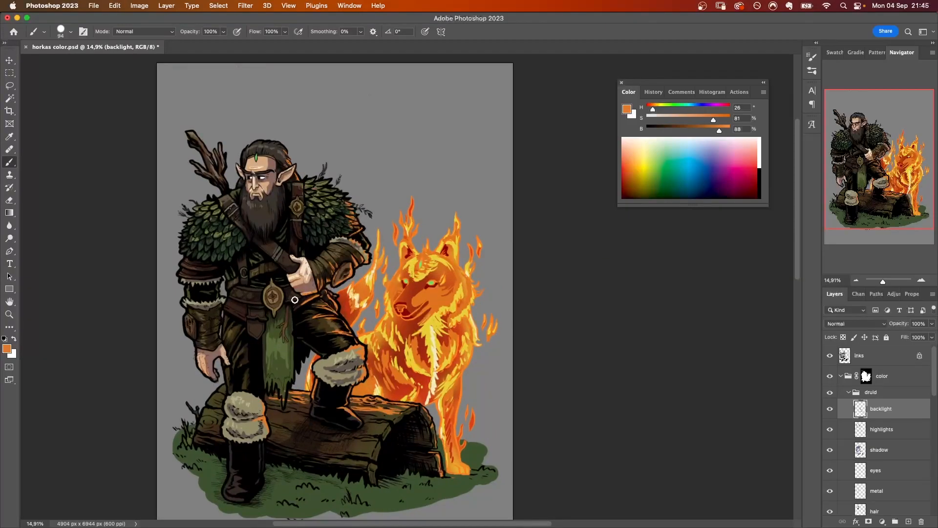
alt+click(376, 276)
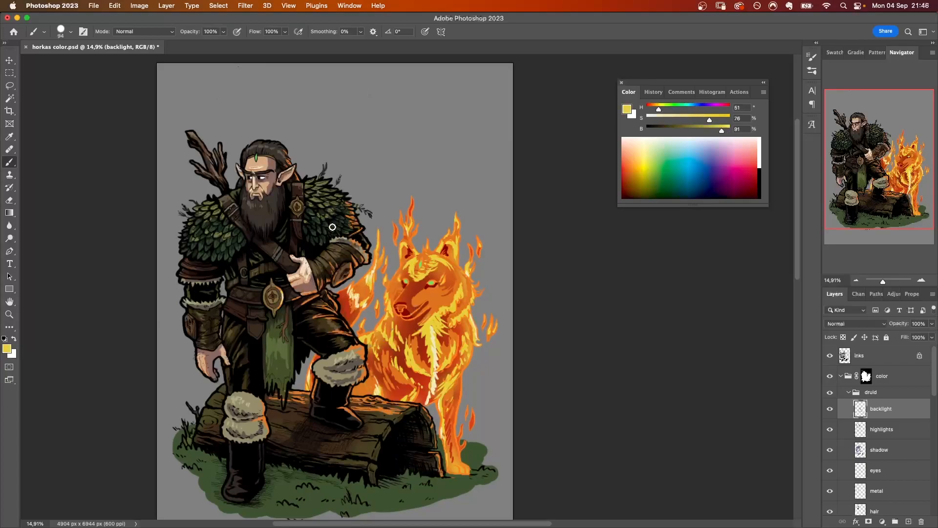
click(872, 431)
scroll(407, 287, down, 5)
key(super+s)
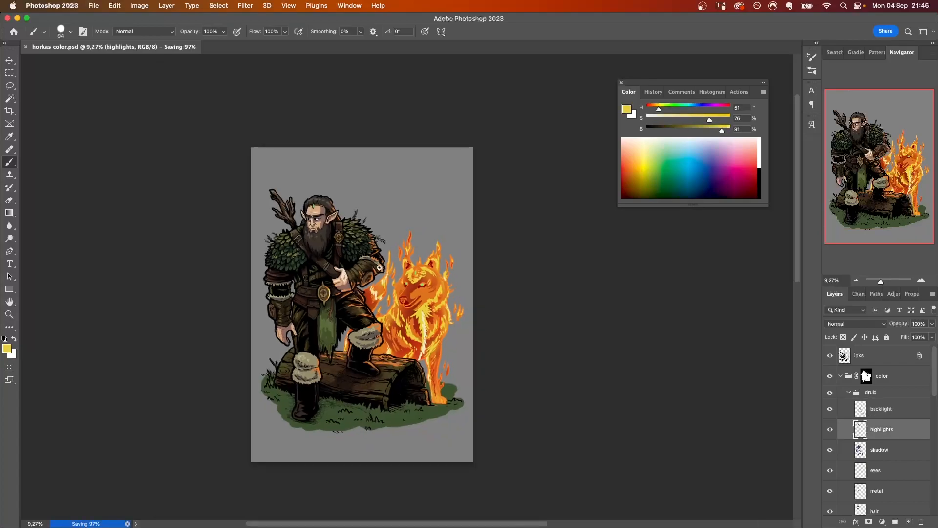
- Erase stray highlight paint from the leafy shoulder on the druid's branch side
scroll(407, 287, up, 10)
drag(379, 266, 619, 435)
key(e)
drag(223, 257, 229, 266)
key(super+z)
mouse_move(229, 265)
mouse_down()
mouse_move(217, 265)
mouse_move(229, 272)
mouse_up()
key(b)
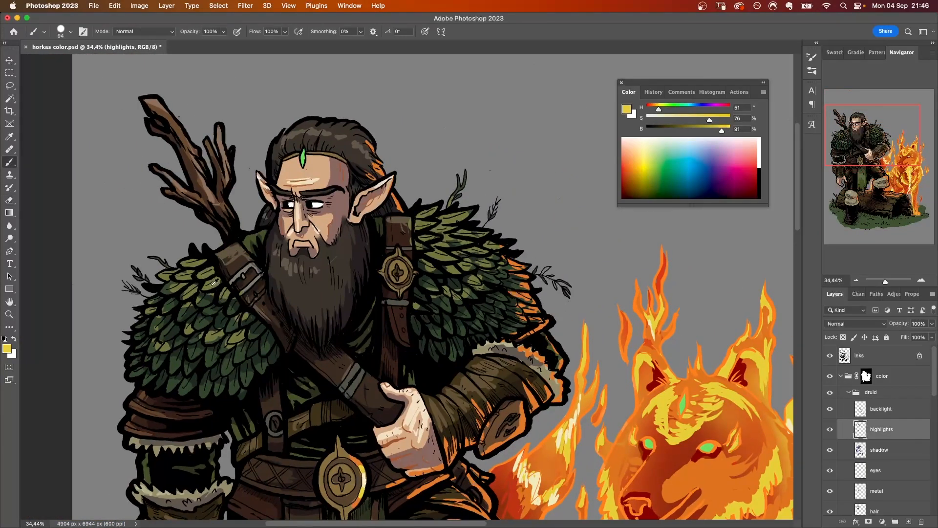
- Repaint and trim leaf highlights on the branch-side shoulder with sampled green of hue 65, saturation 48%, brightness 46%
alt+click(194, 293)
drag(166, 308, 153, 315)
key(e)
key(b)
key(e)
key(b)
drag(230, 306, 226, 344)
key(e)
key(b)
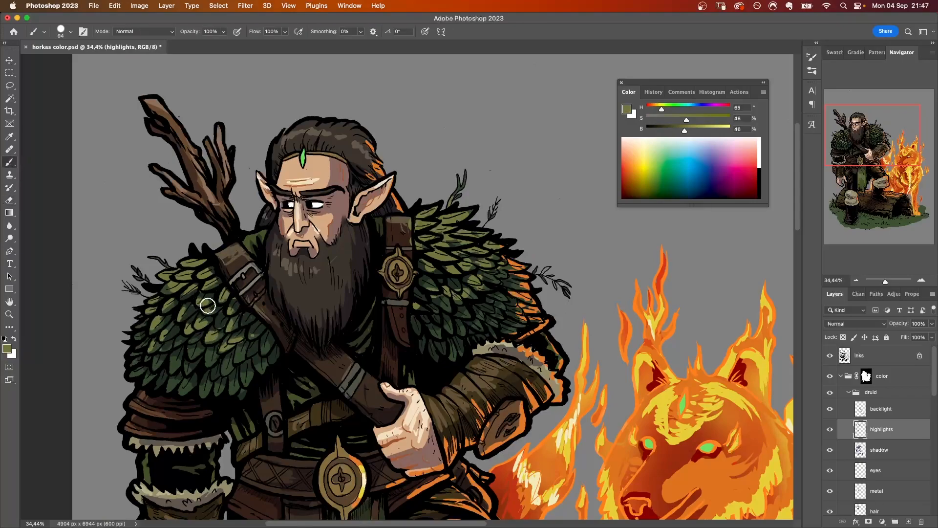
- Refine the leaf highlights on the wolf-side shoulder with the same green, trimming their edges
scroll(203, 300, right, 5)
scroll(202, 300, up, 2)
key(e)
key(b)
key(e)
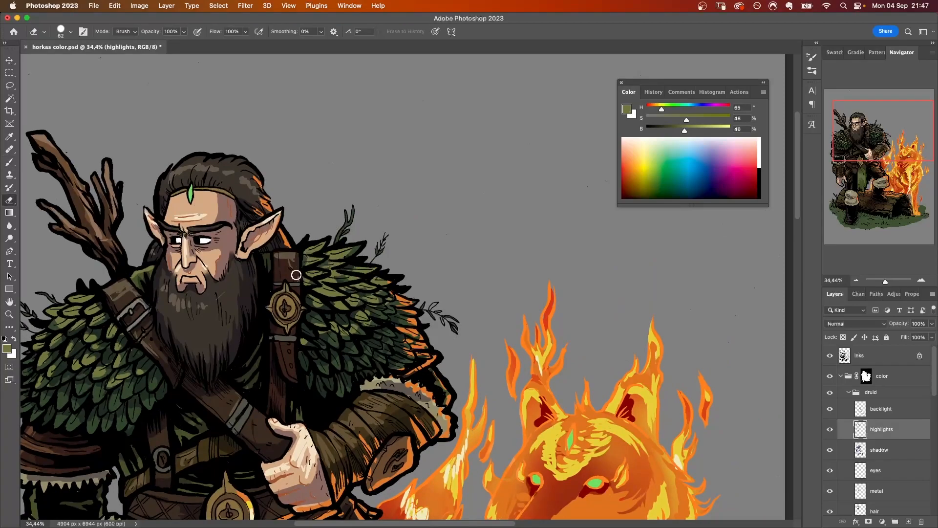
key(b)
scroll(413, 267, right, 2)
scroll(413, 267, down, 1)
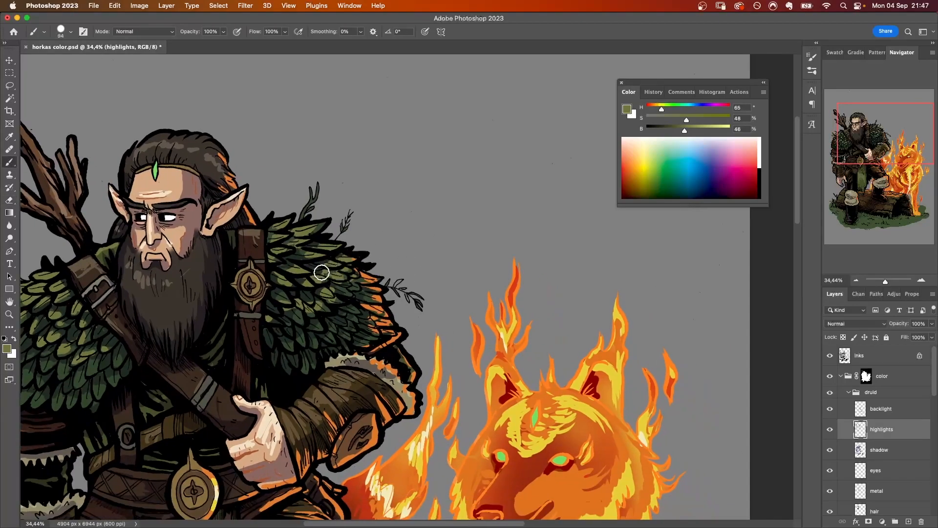
mouse_move(307, 299)
mouse_down()
mouse_move(311, 314)
mouse_move(322, 305)
mouse_up()
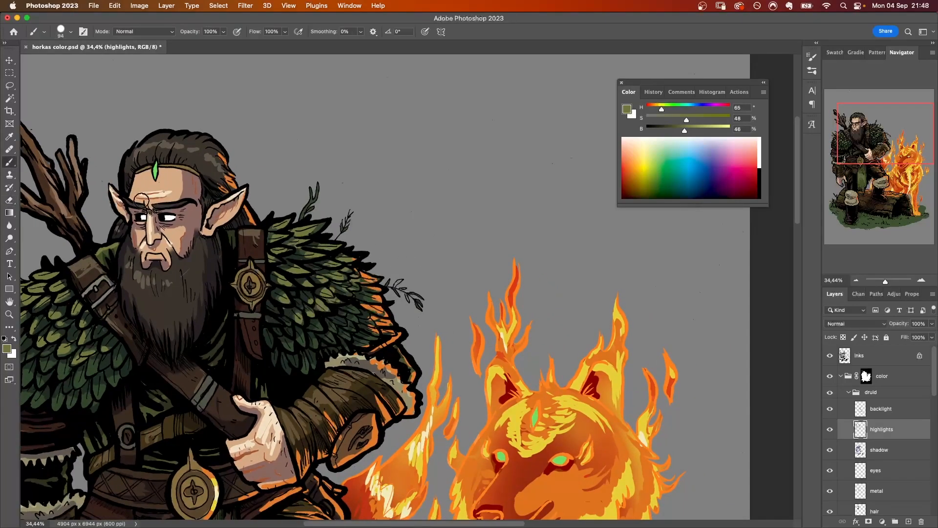
- Touch up the orange backlight around the druid's sleeve and hand on the backlight layer with a sampled colour
scroll(404, 289, up, 3)
click(881, 409)
alt+click(367, 308)
key(e)
key(b)
key(e)
drag(370, 386, 399, 311)
key(b)
key(e)
key(b)
- Refine the hand's highlights on the highlights layer with sampled cream of hue 36, saturation 20%, brightness 95%
super+click(359, 239)
mouse_move(246, 394)
mouse_down()
mouse_move(370, 218)
mouse_move(347, 255)
mouse_move(312, 264)
mouse_move(358, 223)
mouse_up()
alt+click(359, 239)
key(e)
key(b)
key(e)
key(b)
key(e)
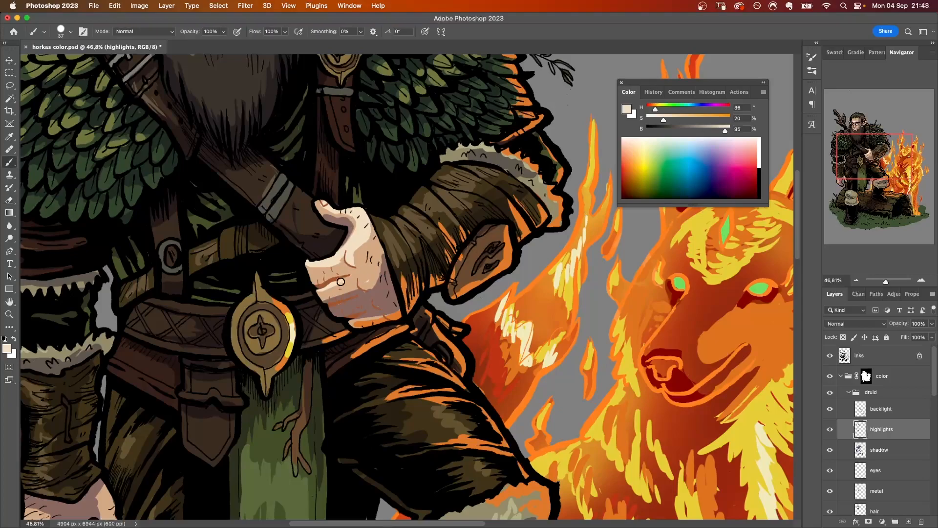
- Paint light highlights on the strap medallion and metal buckles, starting with hue 41, saturation 28%, brightness 87%
drag(273, 123, 420, 431)
key(b)
alt+click(476, 337)
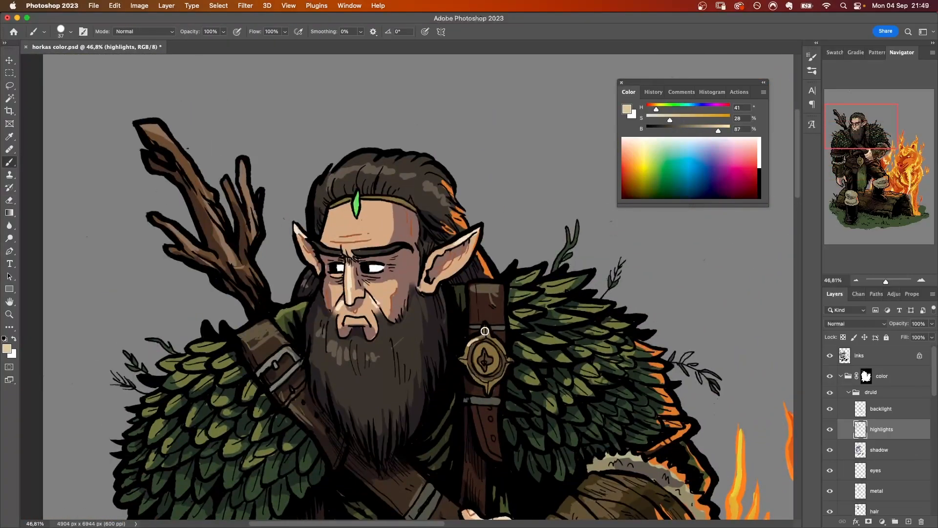
alt+click(284, 348)
drag(292, 353, 280, 354)
mouse_move(433, 500)
mouse_down()
mouse_move(400, 339)
mouse_move(395, 346)
mouse_up()
- Paint and trim cream highlights on the druid's skin with hue 36, saturation 20%, brightness 95%, and save the file
drag(399, 98, 392, 260)
alt+click(391, 262)
key(e)
key(b)
drag(306, 306, 299, 318)
key(e)
key(b)
key(e)
drag(313, 263, 311, 279)
key(b)
key(e)
key(b)
mouse_move(365, 337)
mouse_down()
mouse_move(371, 281)
mouse_move(399, 275)
mouse_move(184, 193)
mouse_up()
key(e)
key(b)
key(super+s)
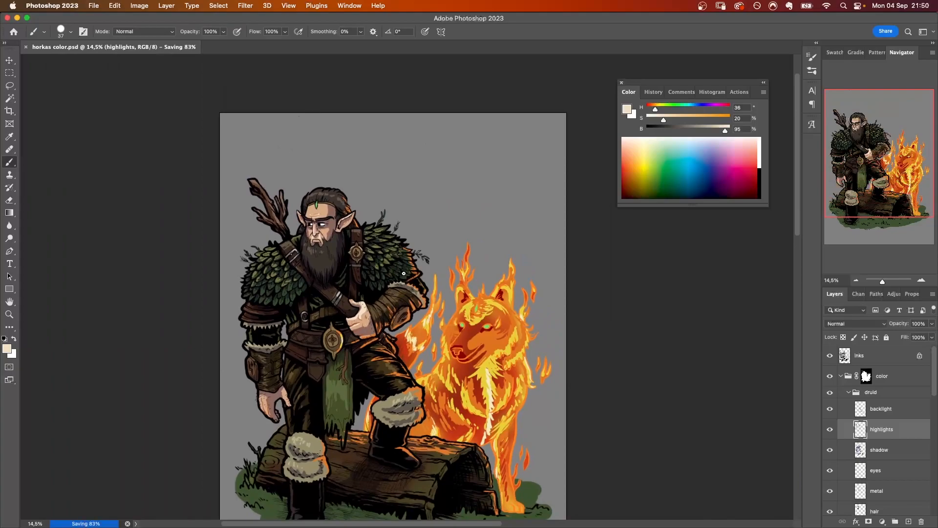
- Shade the whites of the druid's eyes on the shadow layer with grey of saturation 0%, brightness 77%, and save the file
drag(319, 222, 454, 244)
alt+click(372, 269)
click(879, 450)
alt+click(327, 230)
alt+click(336, 228)
drag(319, 228, 337, 227)
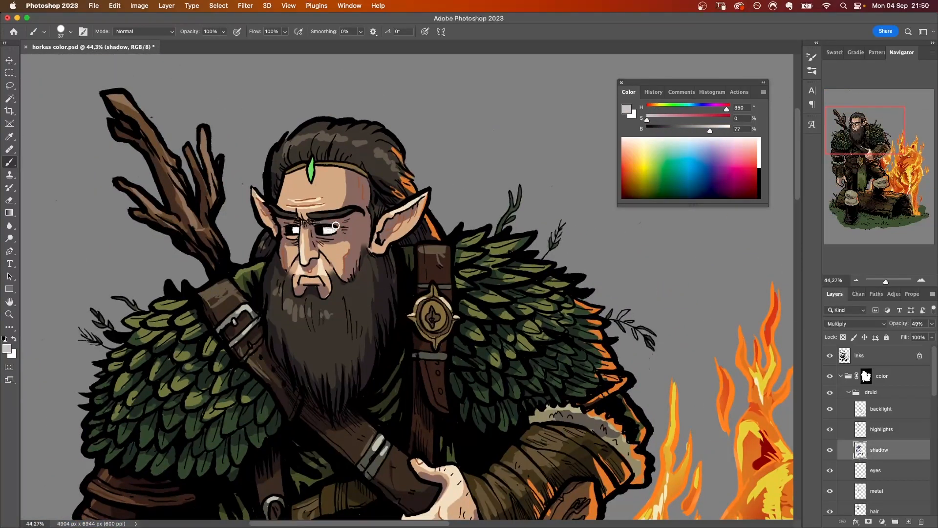
drag(408, 290, 297, 274)
key(super+s)
- Add a layer named "glow" above the druid group and choose a soft brush
drag(345, 193, 305, 188)
click(848, 392)
click(908, 522)
double_click(871, 396)
text(glow)
right_click(446, 289)
click(510, 405)
key(Return)
- Select the shadow layer and mix a darker, more saturated shade from a colour sampled beside the forehead gem
drag(348, 165, 464, 171)
click(849, 412)
click(879, 470)
alt+click(331, 205)
drag(694, 120, 701, 120)
drag(718, 130, 661, 130)
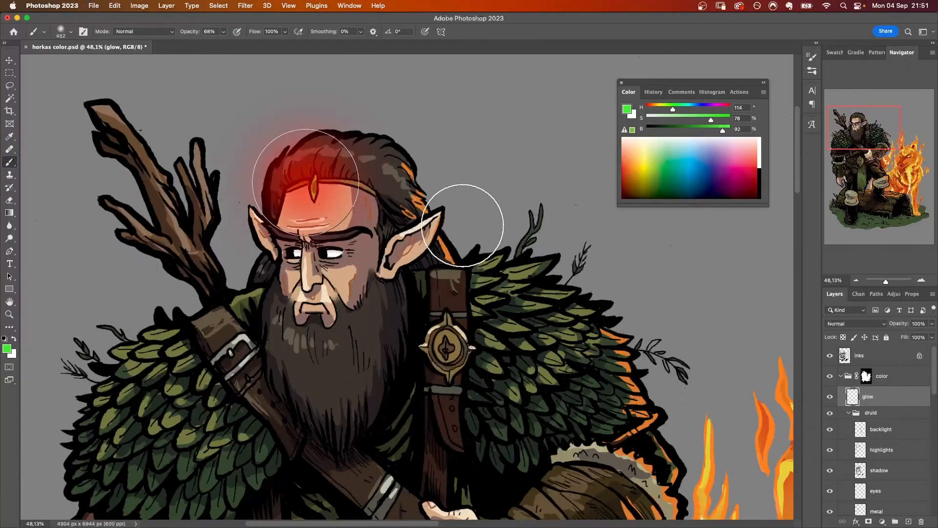
- Move the glow layer above inks and paint green glow on the forehead gem with hue 114, saturation 78%, brightness 92%, undoing the stroke over the branches
drag(868, 397, 867, 350)
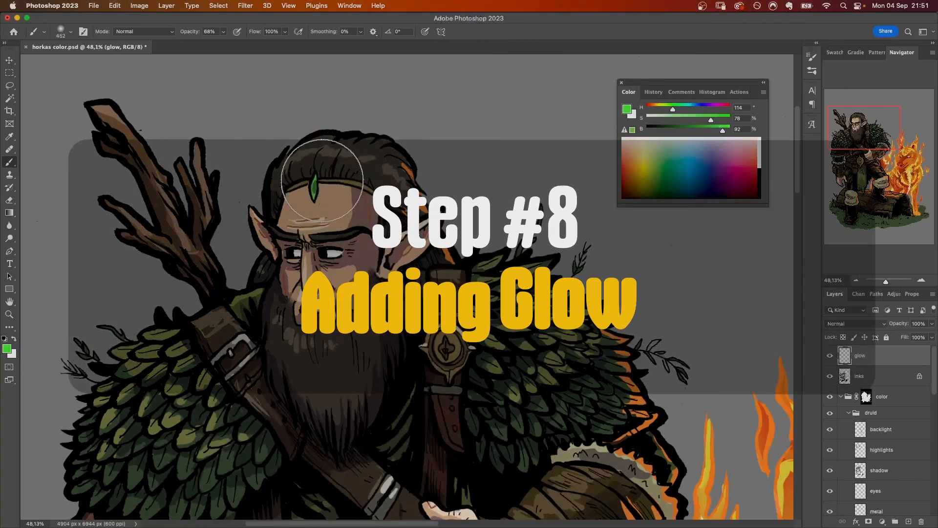
drag(315, 183, 291, 183)
click(314, 189)
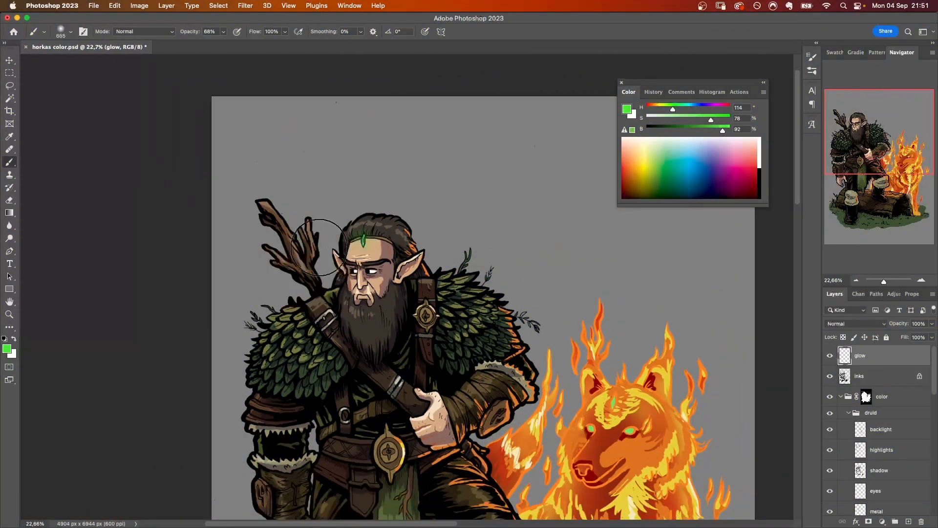
mouse_move(300, 222)
mouse_down()
mouse_move(240, 210)
mouse_move(295, 211)
mouse_up()
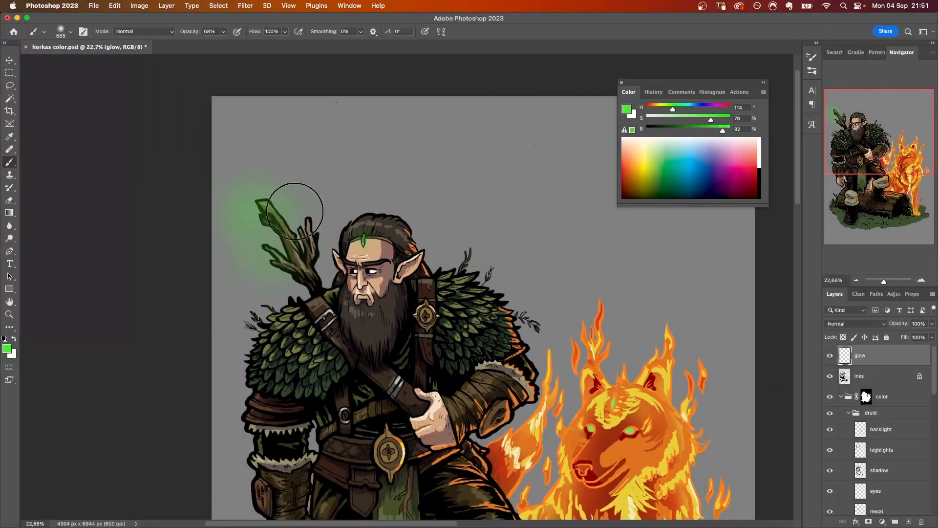
key(super+z)
- Paint a soft olive glow over the leafy shoulders with hue 54, saturation 63%, brightness 62%
mouse_move(306, 311)
mouse_down()
mouse_move(288, 318)
mouse_move(295, 310)
mouse_up()
alt+click(296, 308)
drag(696, 121, 699, 120)
drag(691, 130, 698, 130)
drag(293, 311, 280, 331)
mouse_move(467, 276)
mouse_down()
mouse_move(362, 274)
mouse_move(408, 206)
mouse_up()
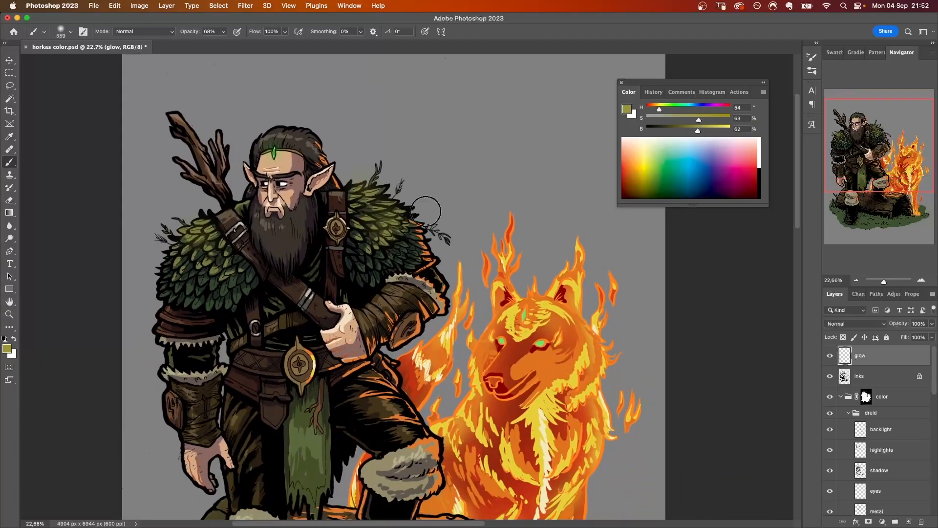
- Paint a soft orange glow along the druid's wolf-facing side and around the wolf with hue 26, saturation 88%, brightness 100%
alt+click(465, 306)
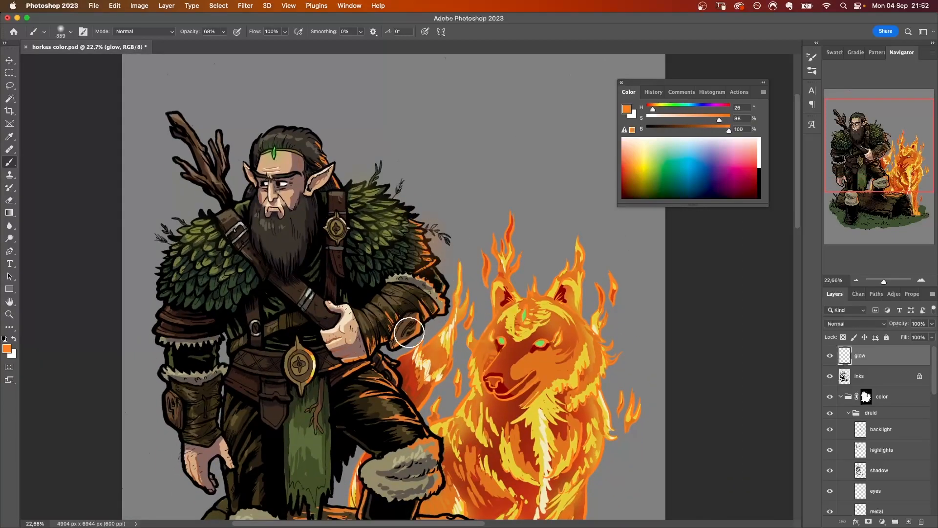
drag(417, 417, 402, 340)
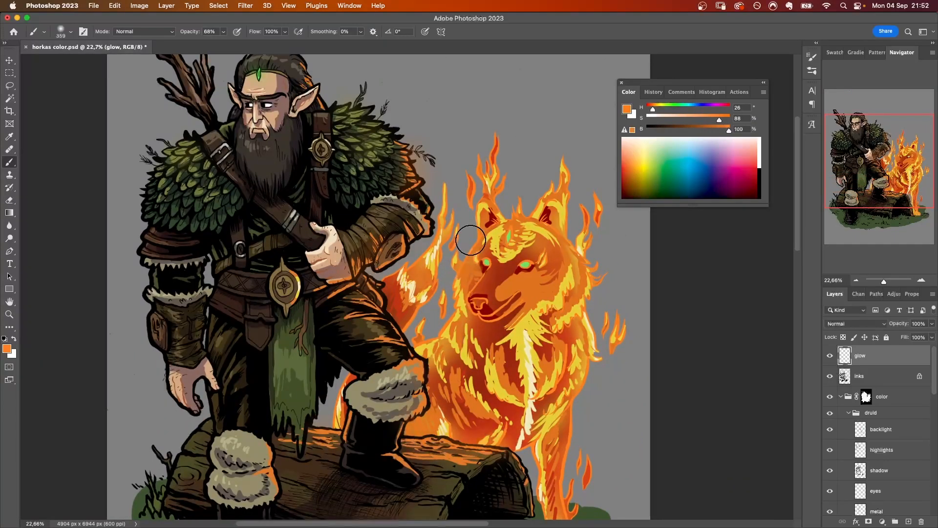
key(super+minus)
drag(360, 185, 386, 185)
mouse_move(462, 262)
mouse_down()
mouse_move(492, 285)
mouse_move(481, 395)
mouse_move(431, 313)
mouse_move(464, 350)
mouse_move(486, 229)
mouse_move(424, 282)
mouse_move(433, 221)
mouse_move(520, 197)
mouse_move(497, 329)
mouse_up()
drag(381, 362, 372, 343)
scroll(395, 280, right, 3)
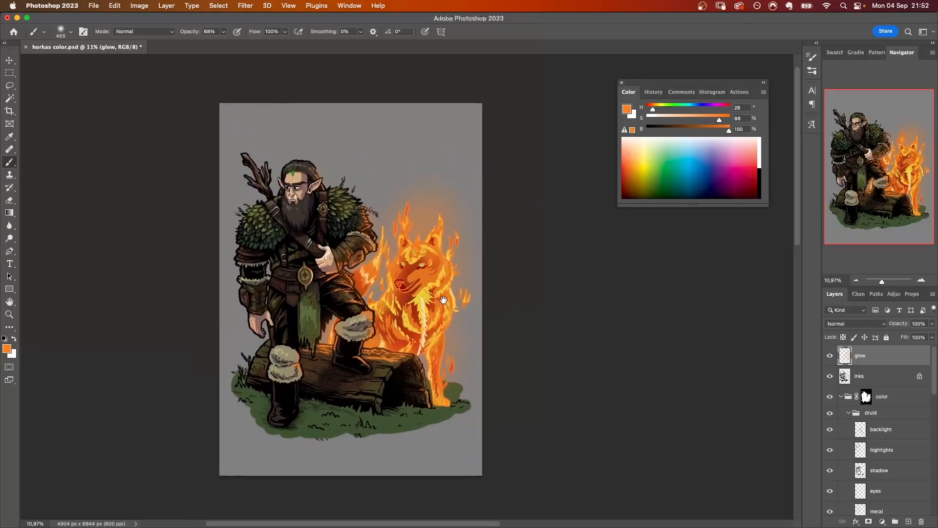
- Erase excess orange glow around the wolf's outer side with a large soft eraser, and mirror the canvas horizontally
key(e)
scroll(465, 205, left, 2)
drag(466, 205, 467, 177)
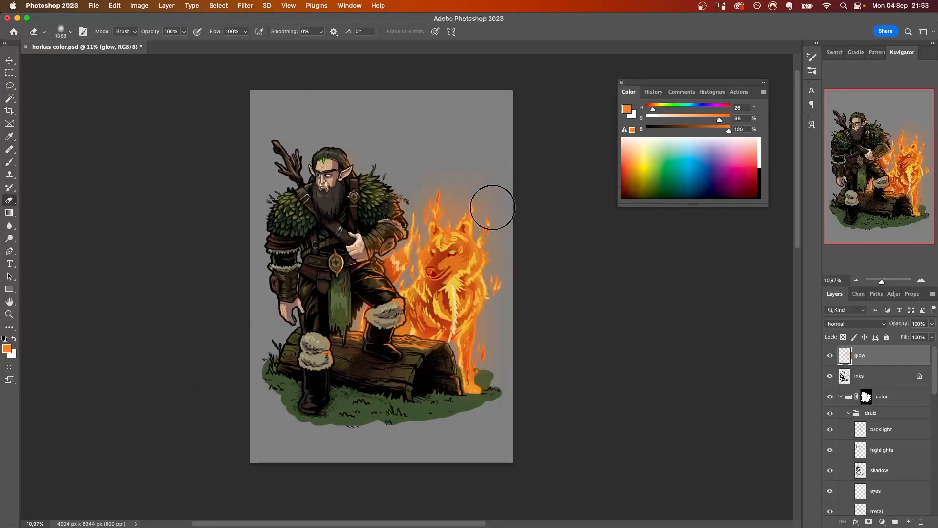
key(b)
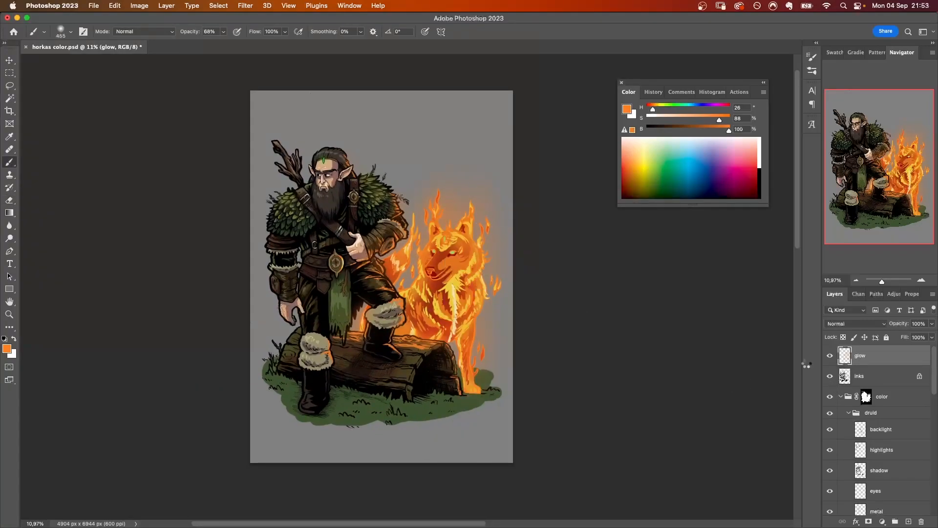
key(super+shift+h)
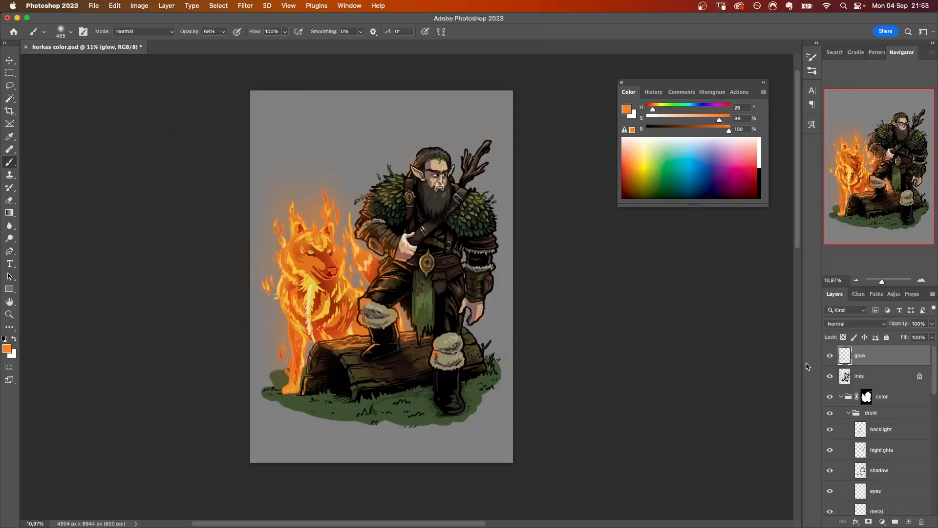
- Add a layer clipped to the ground layer and paint a soft orange glow at the wolf's feet
scroll(875, 430, down, 10)
click(874, 465)
key(super+alt+shift+n)
key(super+alt+g)
drag(286, 390, 271, 393)
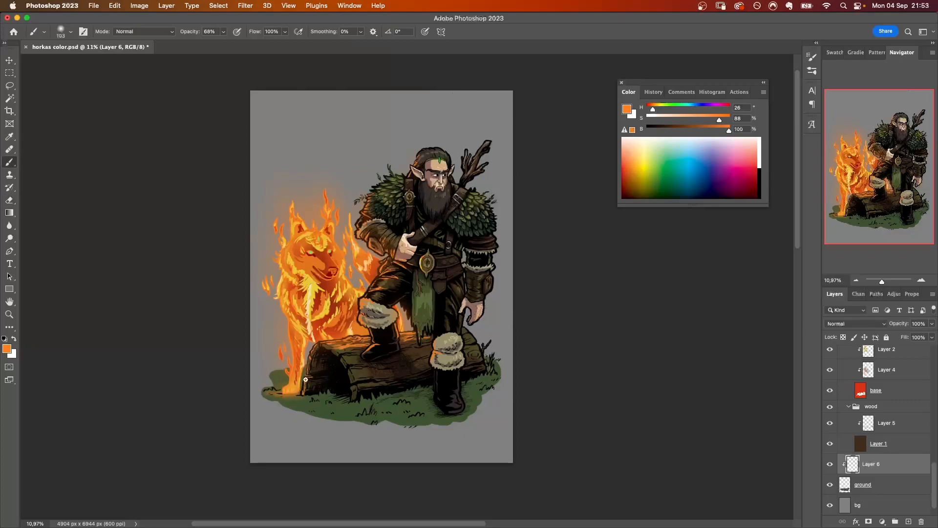
- Paint dark green shadows on the ground layer around the log and boot at 100% brush opacity, and flip the canvas back
click(891, 489)
alt+click(425, 391)
right_click(425, 390)
click(586, 359)
key(Return)
key(0)
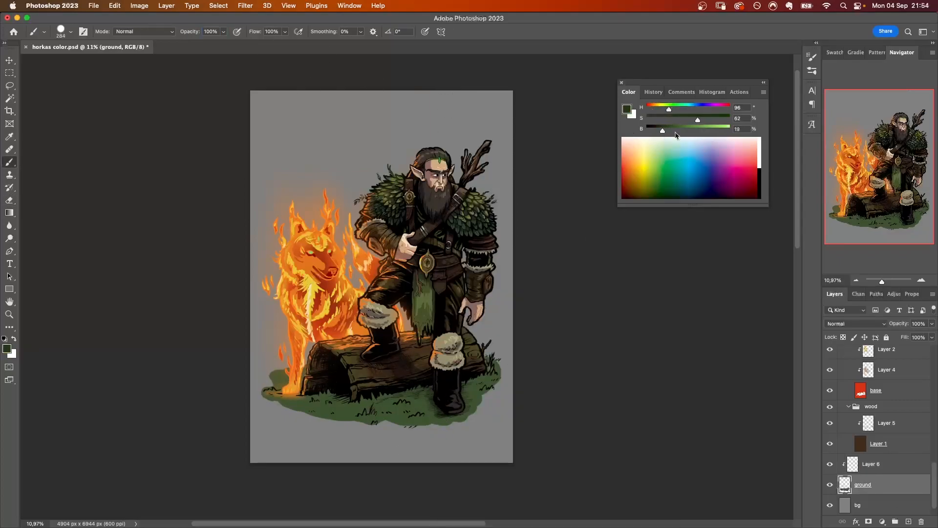
alt+click(419, 409)
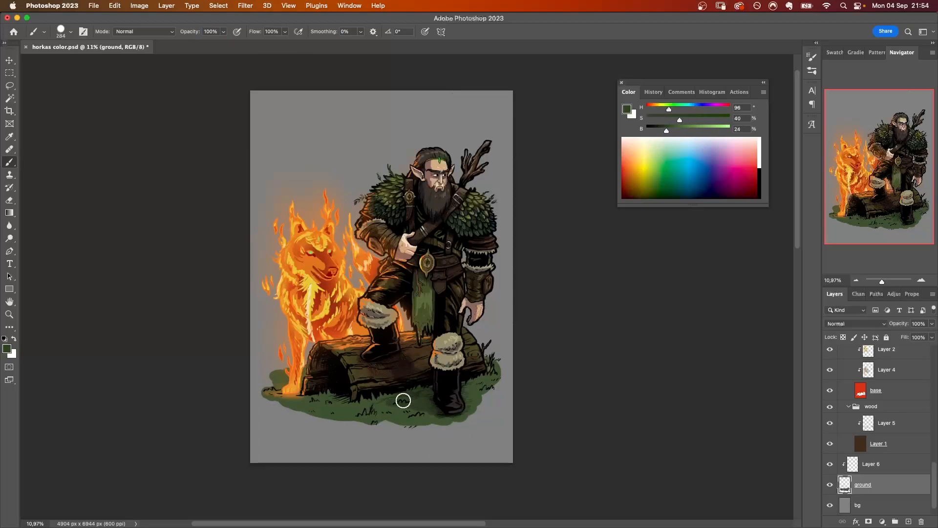
alt+click(400, 417)
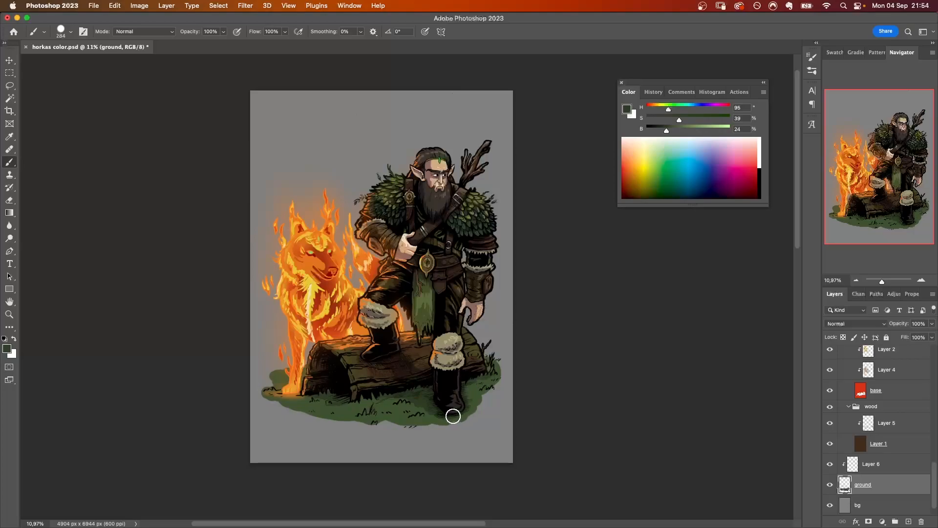
key(ctrl+shift+h)
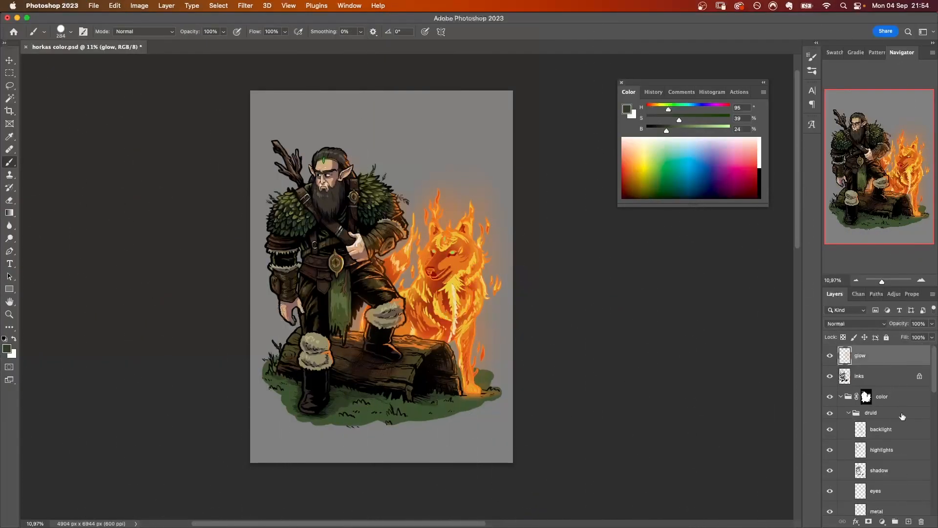
- Add a top layer named "color dodge", set its blend mode to Color Dodge, and fill it with black
click(908, 522)
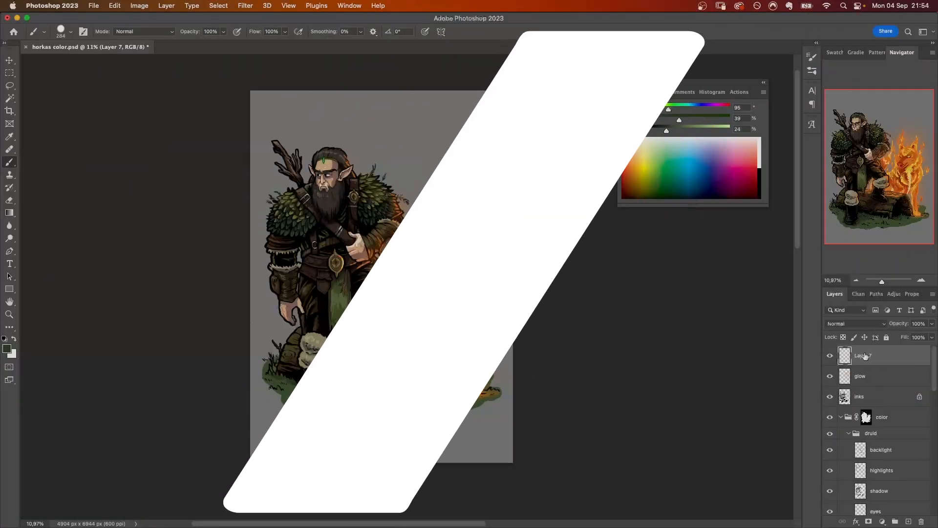
double_click(863, 356)
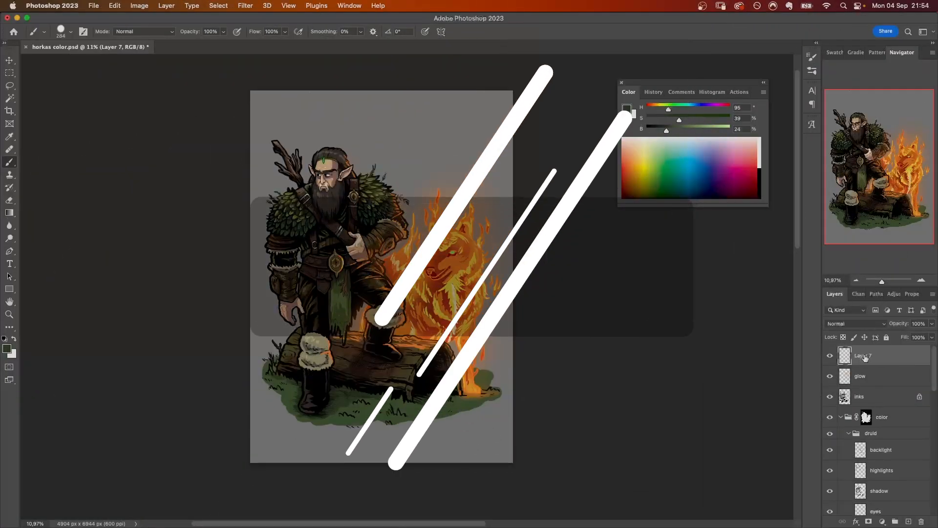
text(color dodge)
key(Return)
click(855, 324)
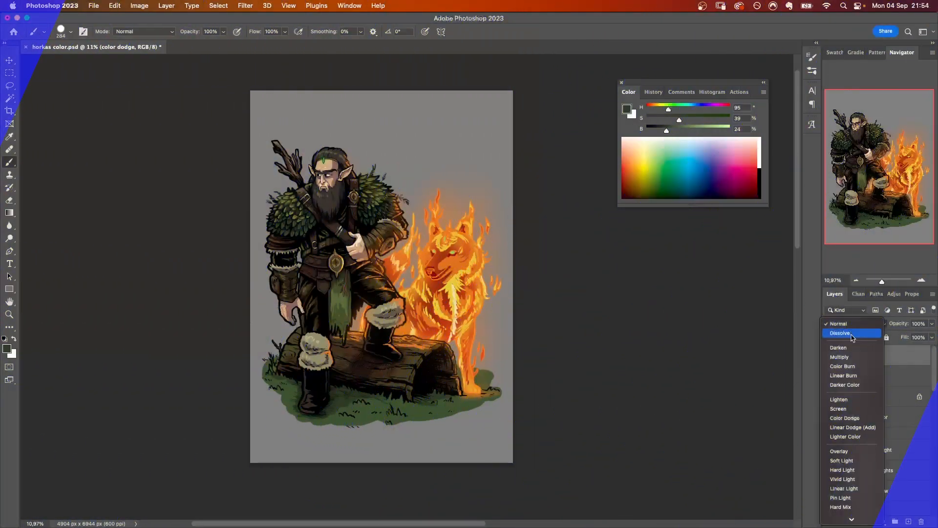
click(850, 418)
drag(663, 131, 630, 137)
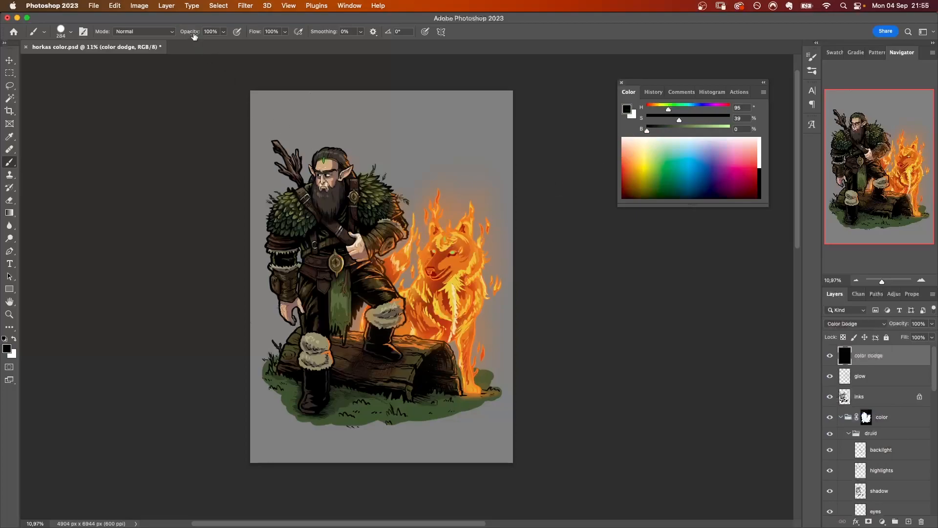
- Pick white and a soft brush at 18% opacity, undoing the test stroke on the color dodge layer
mouse_move(344, 191)
mouse_down()
mouse_move(415, 170)
mouse_move(389, 209)
mouse_up()
click(759, 148)
key(super+z)
right_click(382, 194)
double_click(454, 346)
- Paint soft white color-dodge accents on the druid's head and the wolf's face, and toggle the layer's visibility to compare
drag(367, 163, 326, 159)
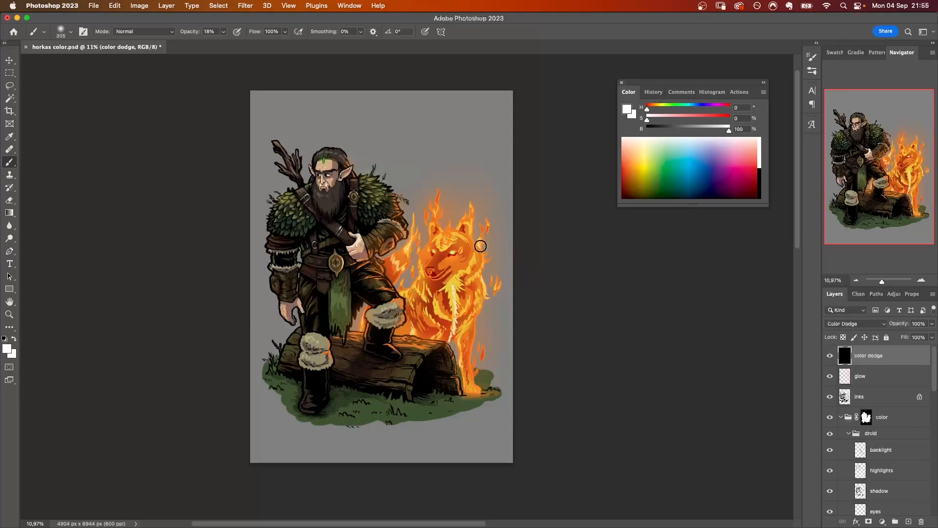
mouse_move(424, 285)
mouse_down()
mouse_move(455, 323)
mouse_move(481, 277)
mouse_move(473, 382)
mouse_move(453, 274)
mouse_move(430, 267)
mouse_up()
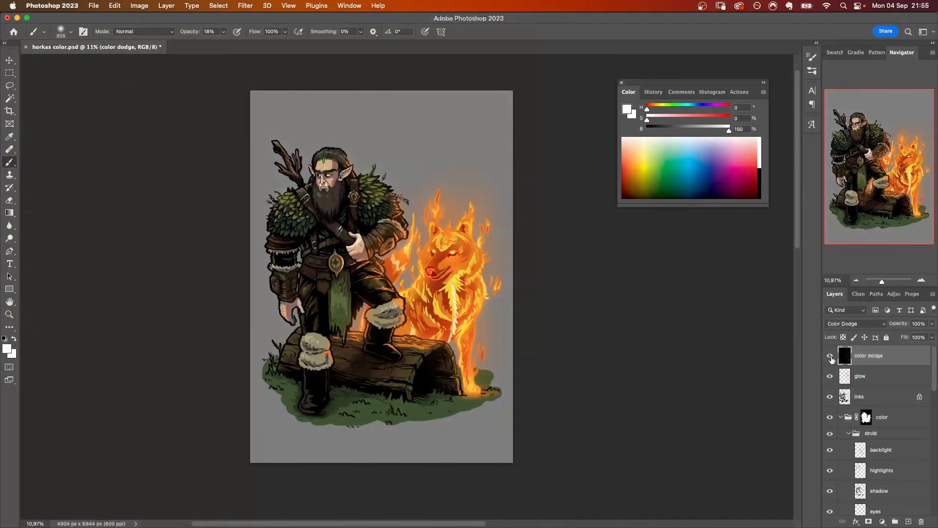
click(829, 355)
click(830, 356)
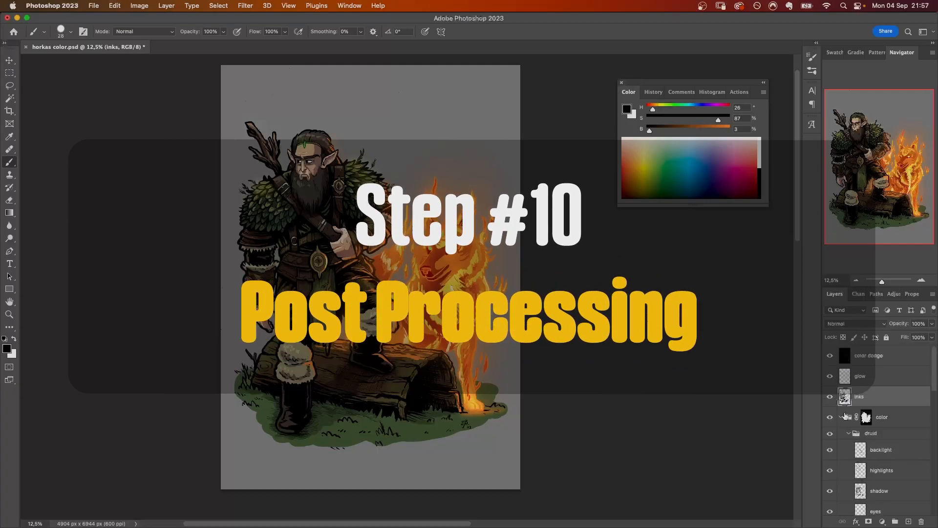
- Copy the whole canvas merged from the color dodge layer and paste it into a new document of the same size
click(867, 363)
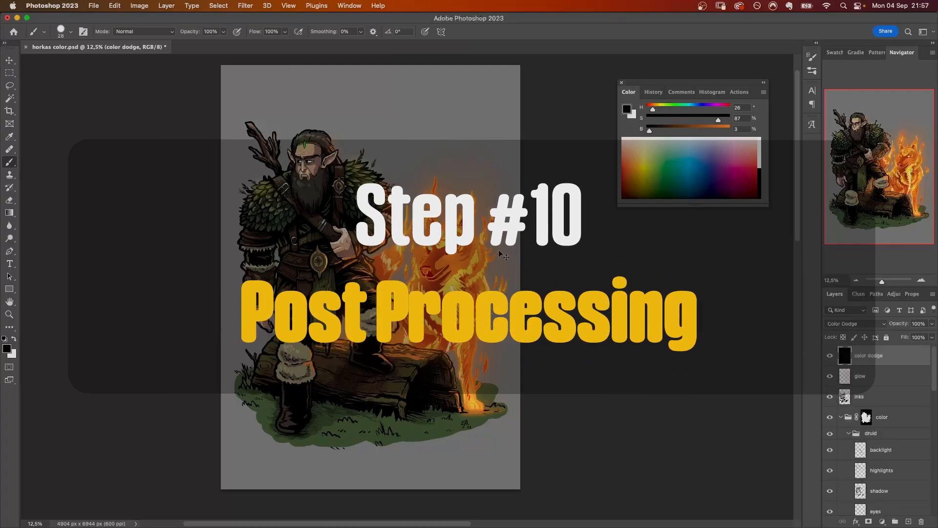
key(super+a)
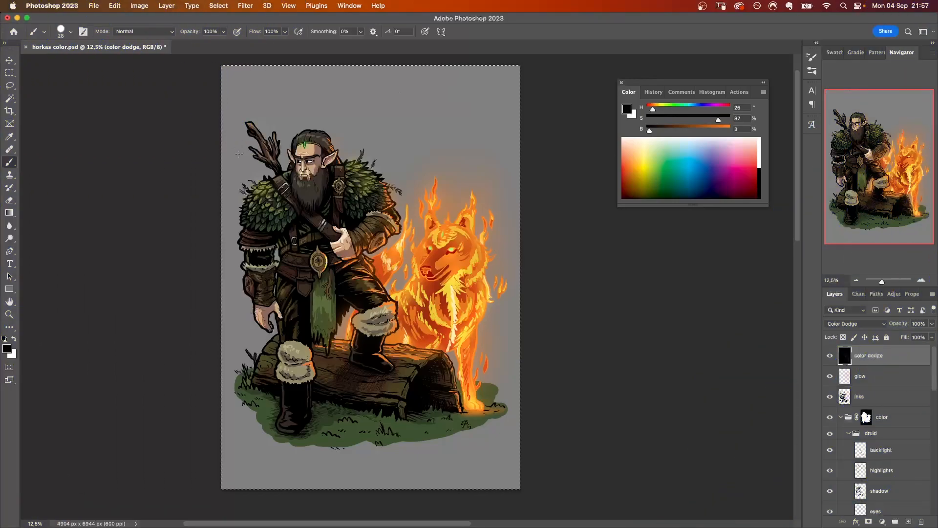
click(114, 6)
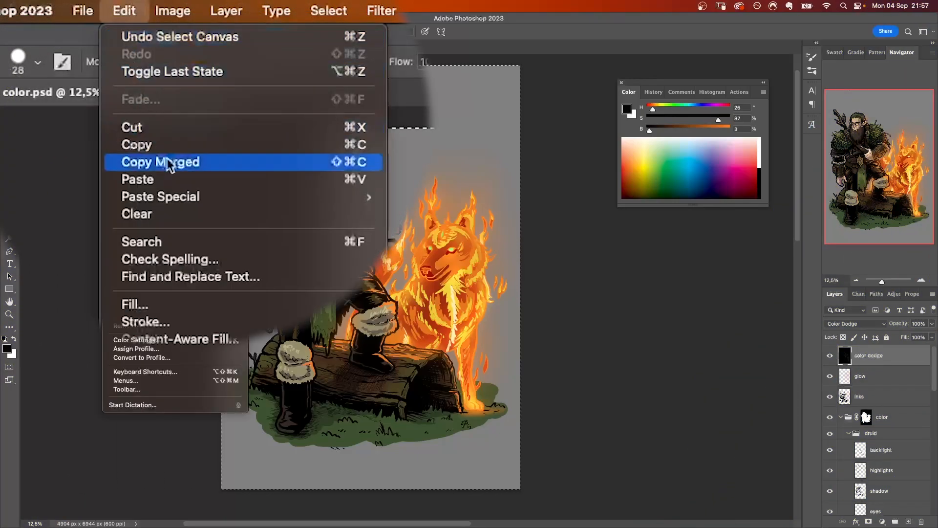
click(181, 166)
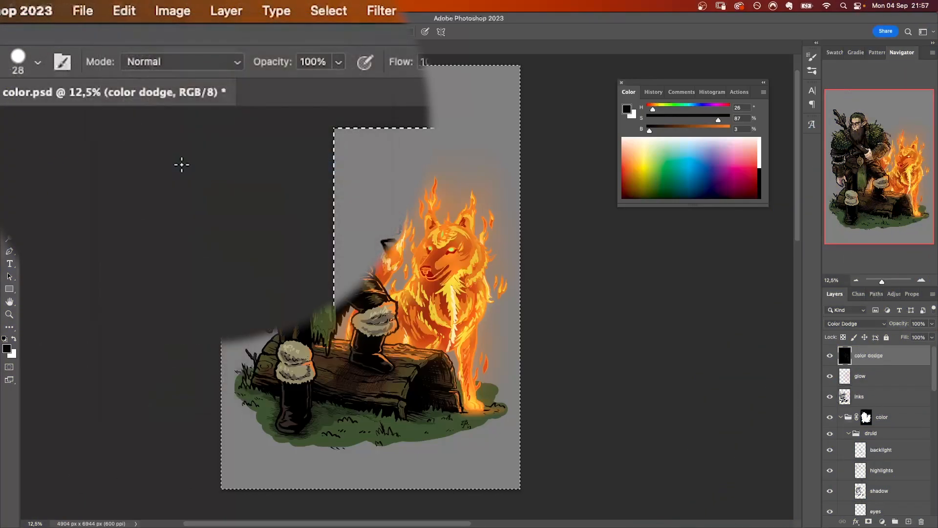
click(85, 13)
click(98, 43)
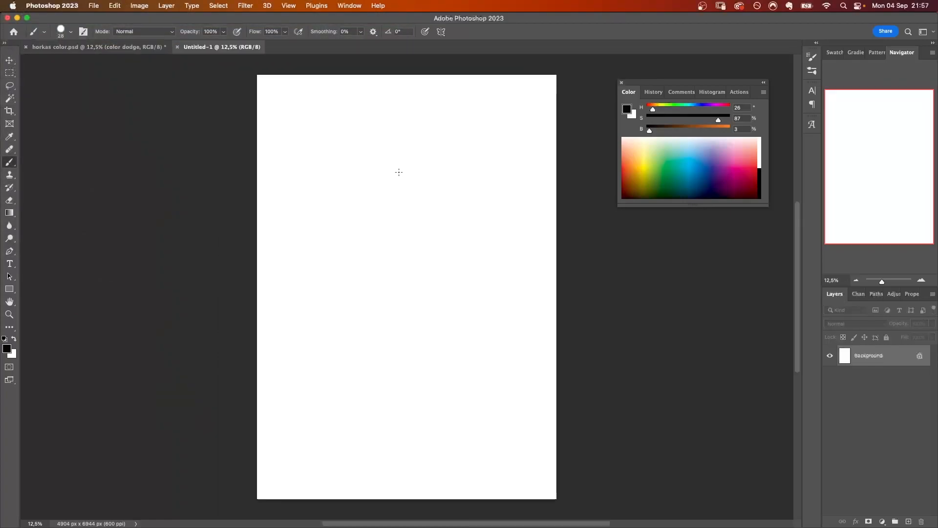
key(super+v)
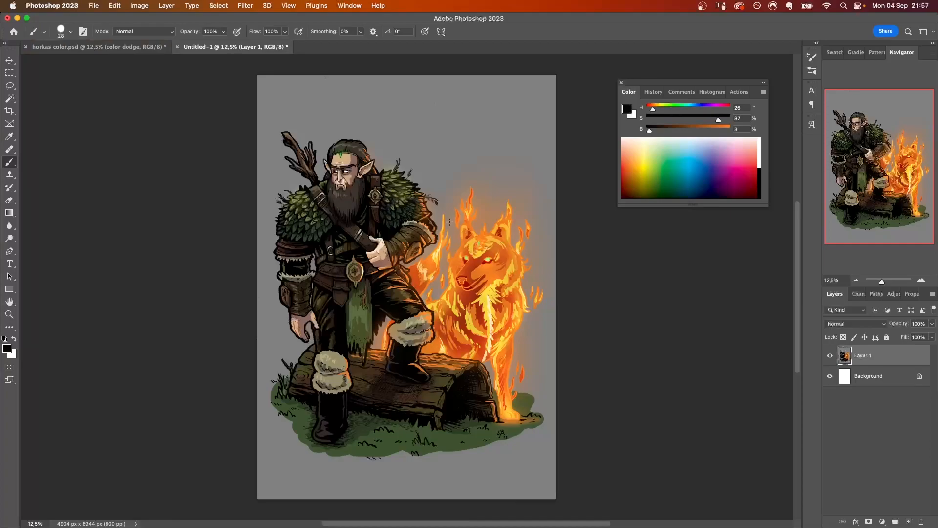
- Apply a Curves adjustment to the pasted artwork with a subtle S-curve that lifts the highlights and slightly darkens the shadows
click(139, 5)
mouse_move(159, 32)
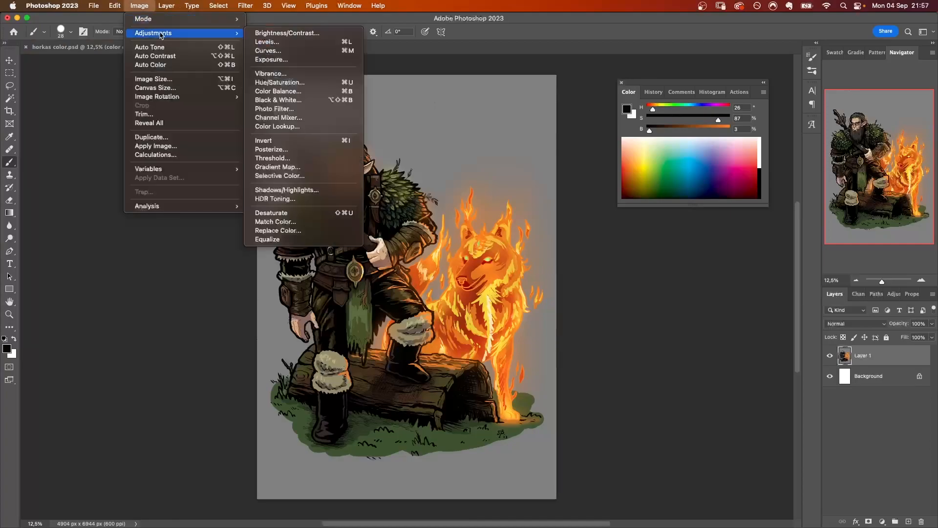
click(290, 51)
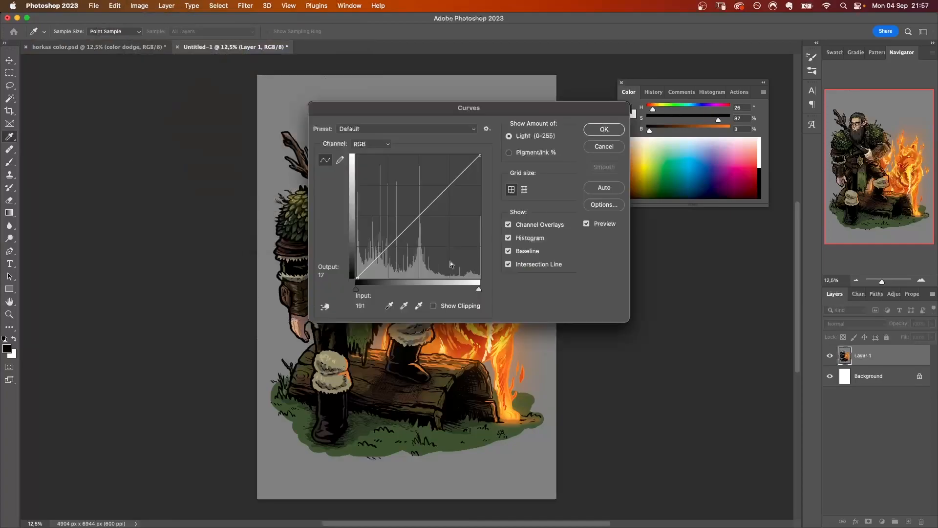
drag(470, 104, 699, 223)
drag(681, 298, 681, 293)
drag(615, 363, 615, 365)
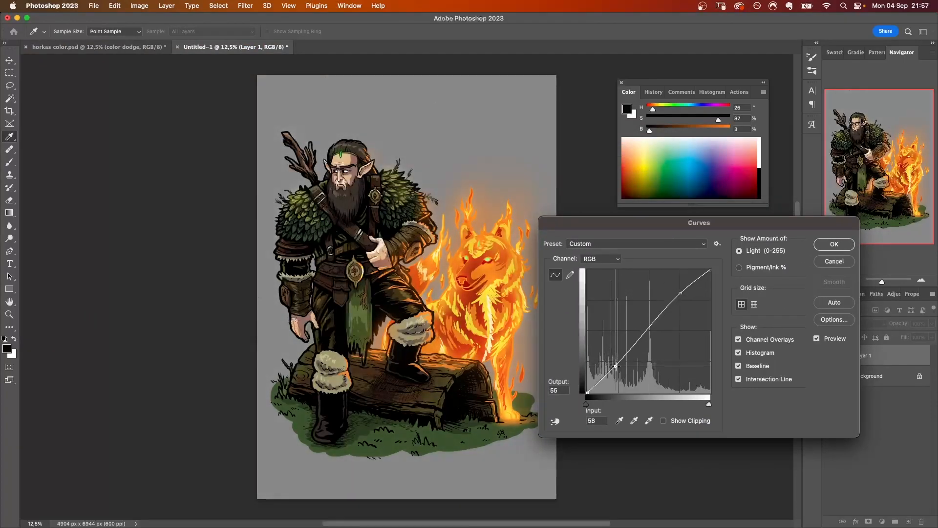
click(834, 244)
- Apply Hue/Saturation to the artwork with hue -1, saturation -4 and lightness -2
click(139, 5)
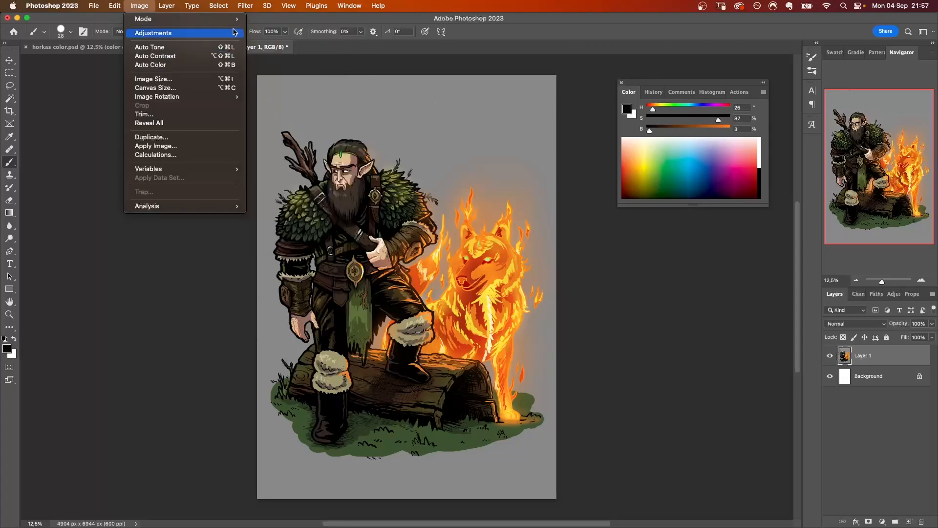
mouse_move(228, 32)
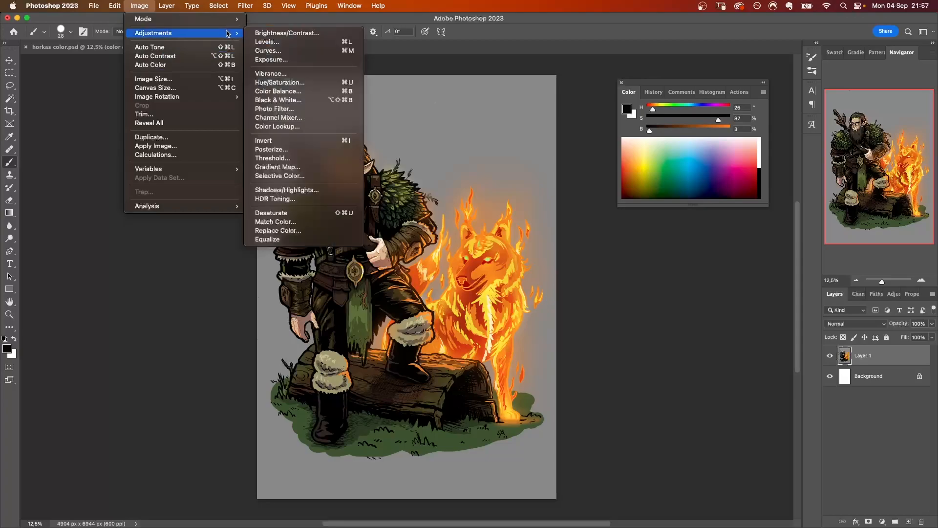
click(279, 83)
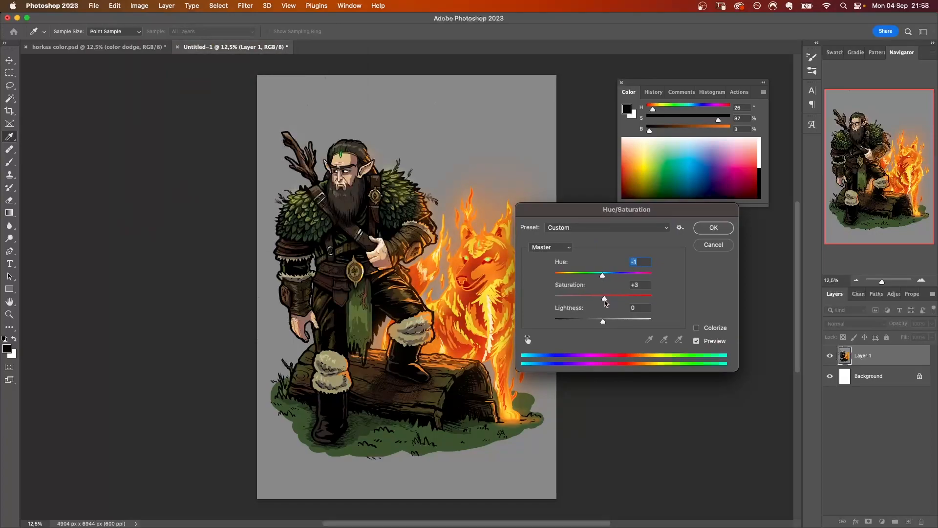
drag(604, 318, 602, 322)
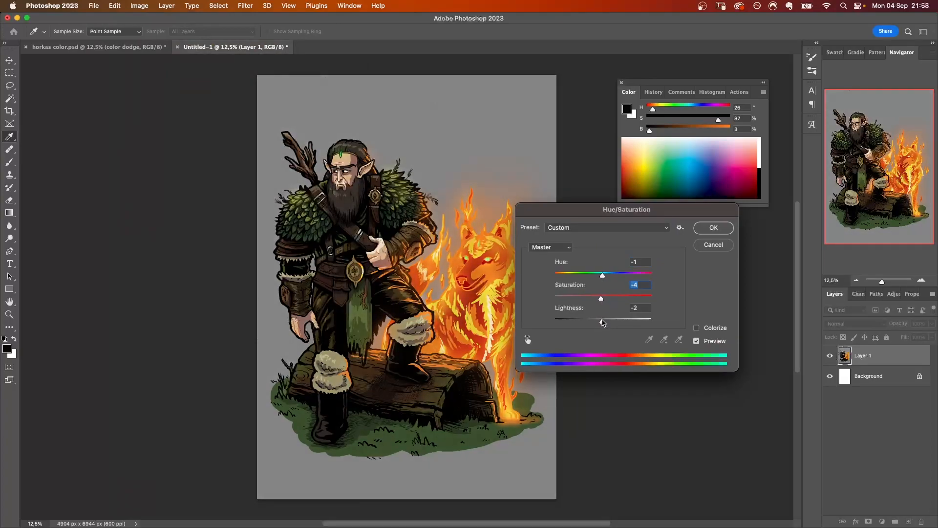
click(713, 227)
- Apply Color Balance to the artwork's midtones with levels +3, -1 and -3, preserving luminosity
click(140, 6)
mouse_move(156, 33)
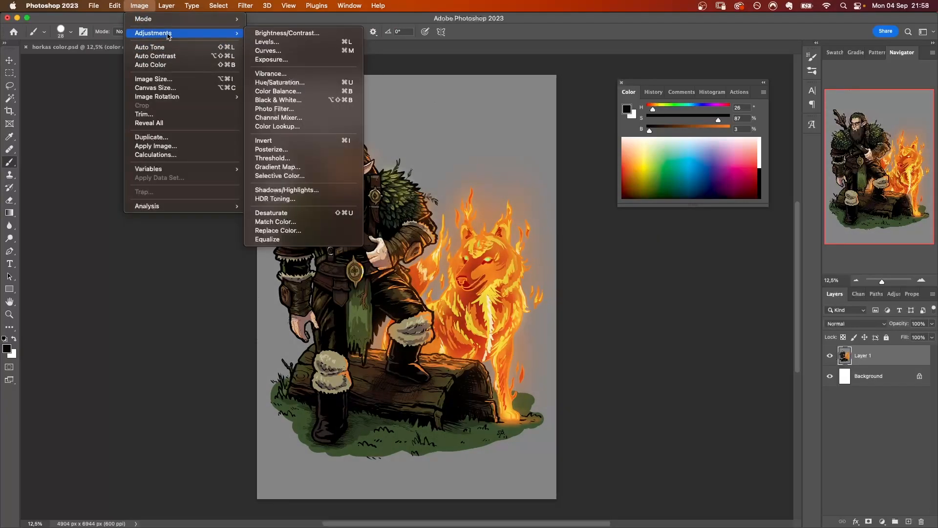
click(286, 92)
drag(530, 143, 646, 237)
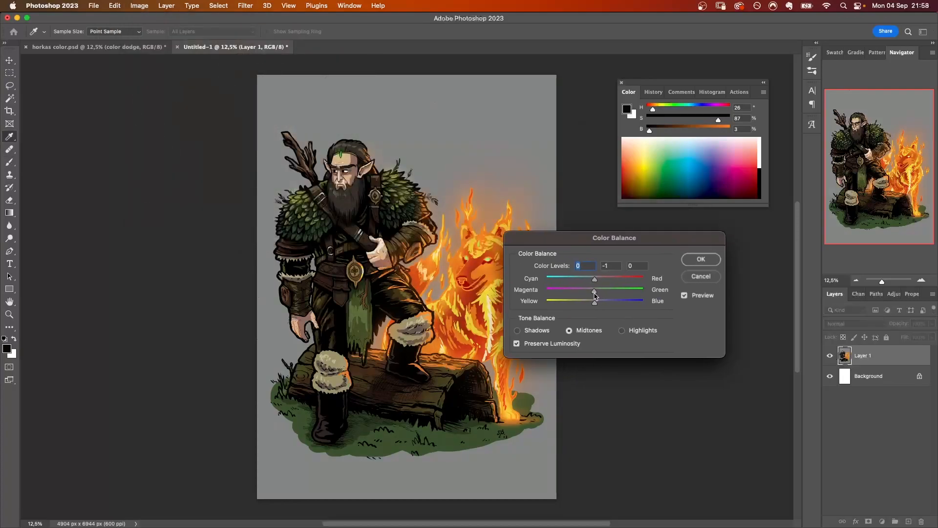
drag(591, 282, 593, 302)
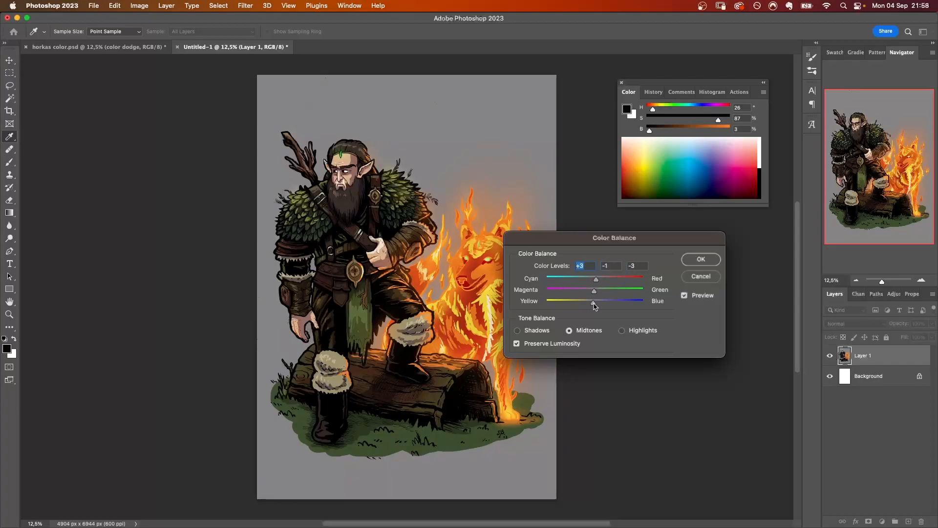
click(693, 260)
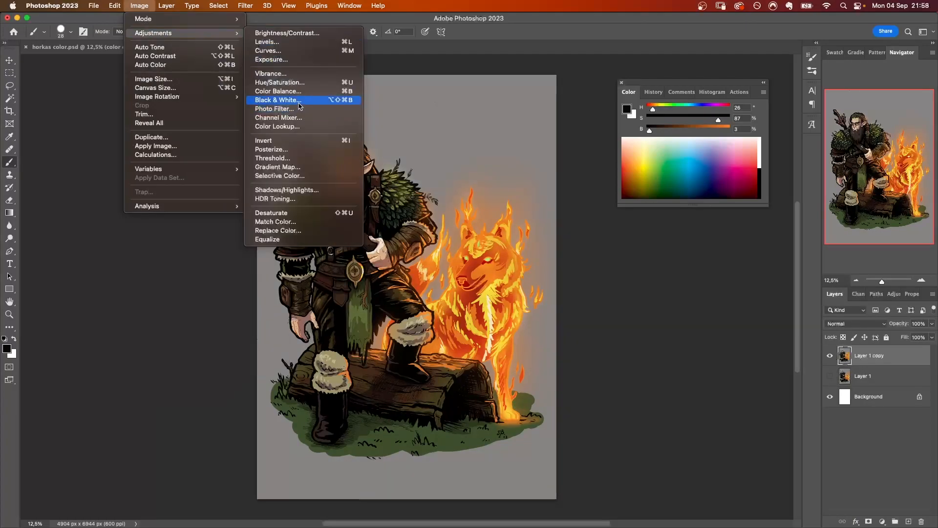
- Apply the Film Grain filter to Layer 1 copy with grain 1, highlight area 0 and intensity 0
mouse_move(245, 5)
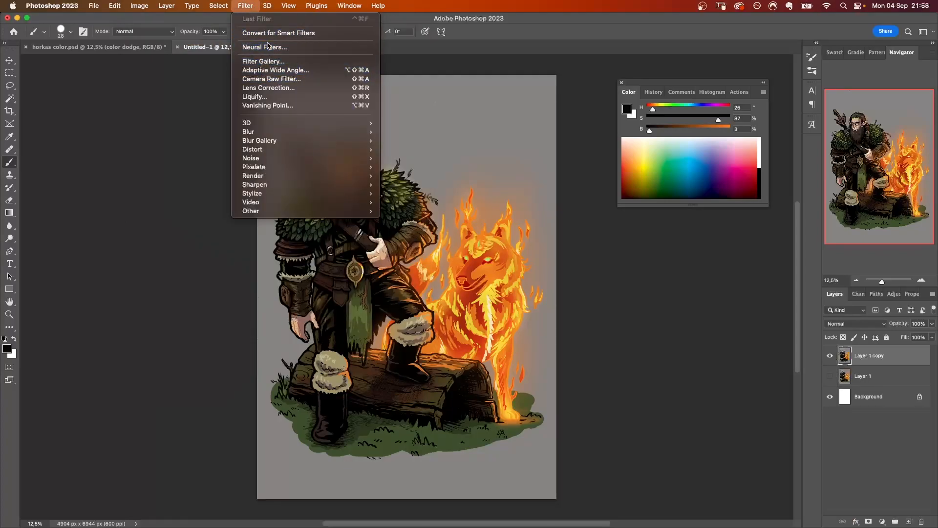
click(269, 62)
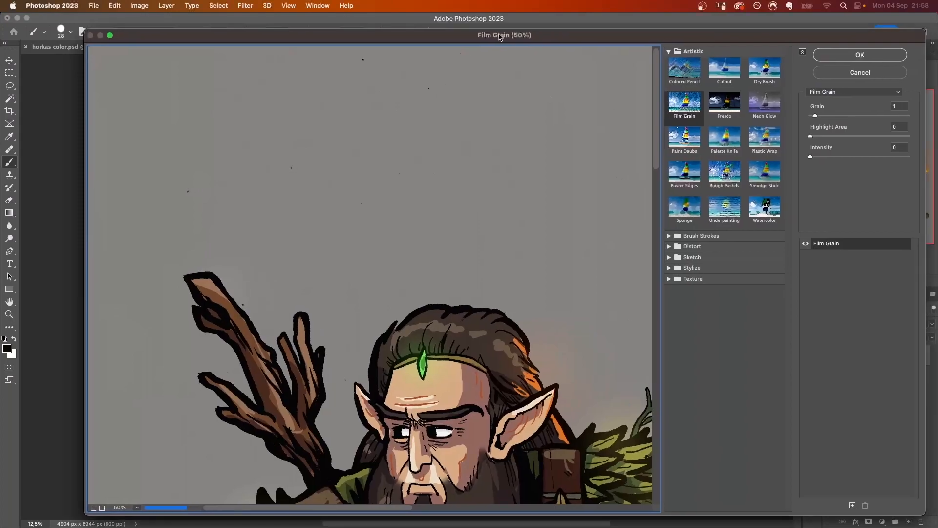
drag(509, 36, 467, 35)
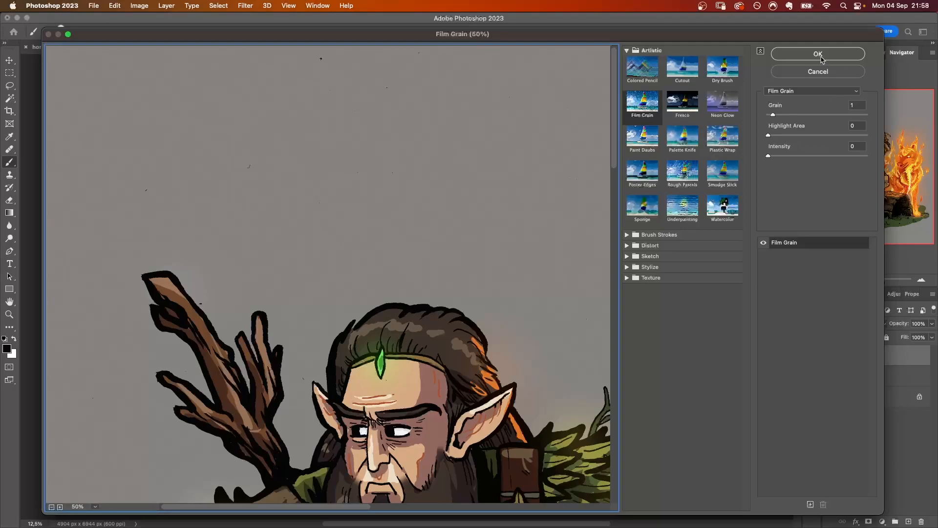
click(818, 53)
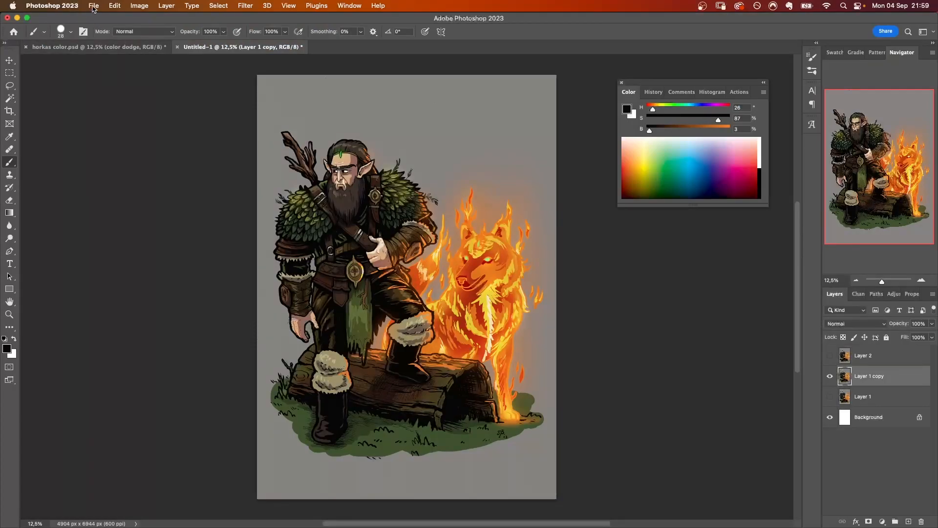
- Export the finished artwork as a PNG at 50% scale, 2452 x 3472 px
click(93, 6)
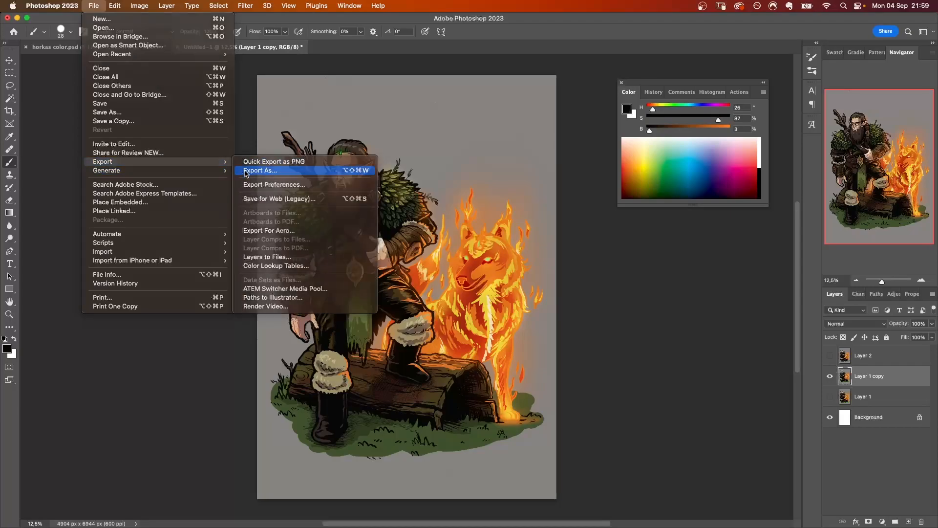
click(254, 171)
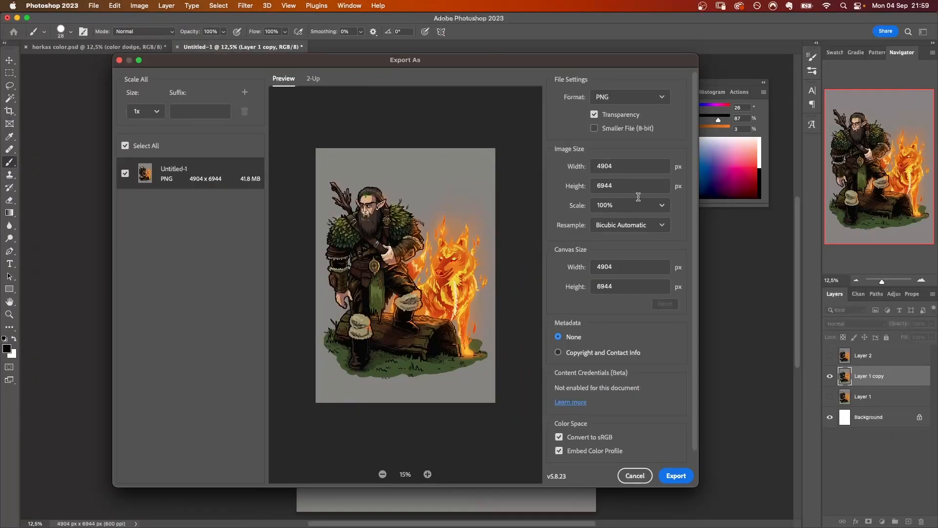
click(645, 206)
click(623, 278)
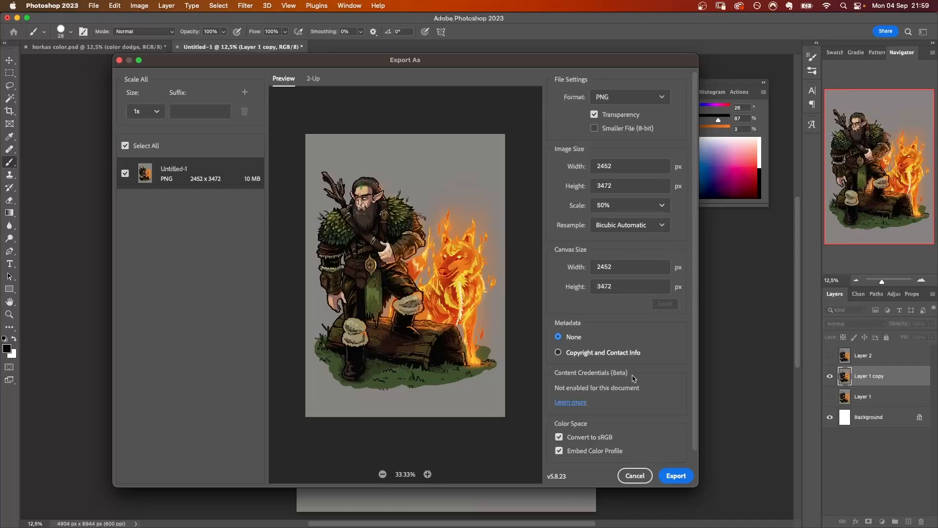
click(675, 475)
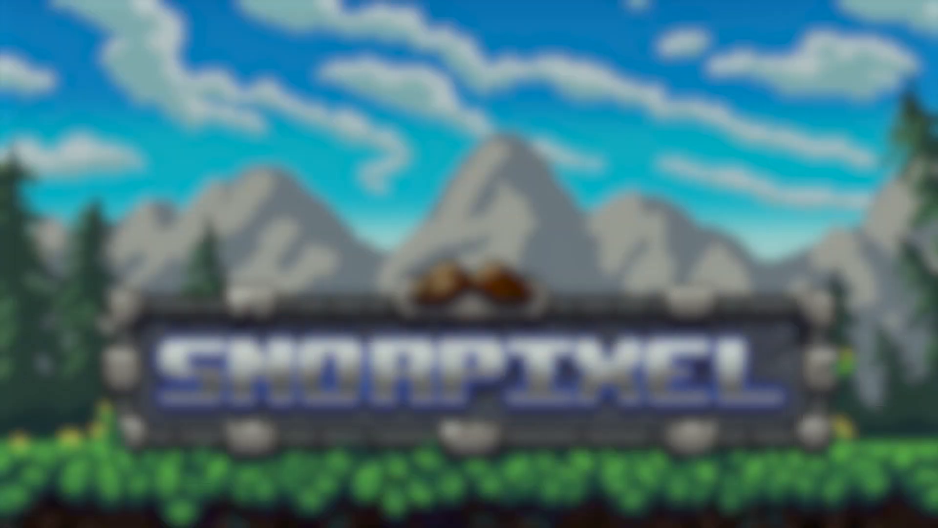